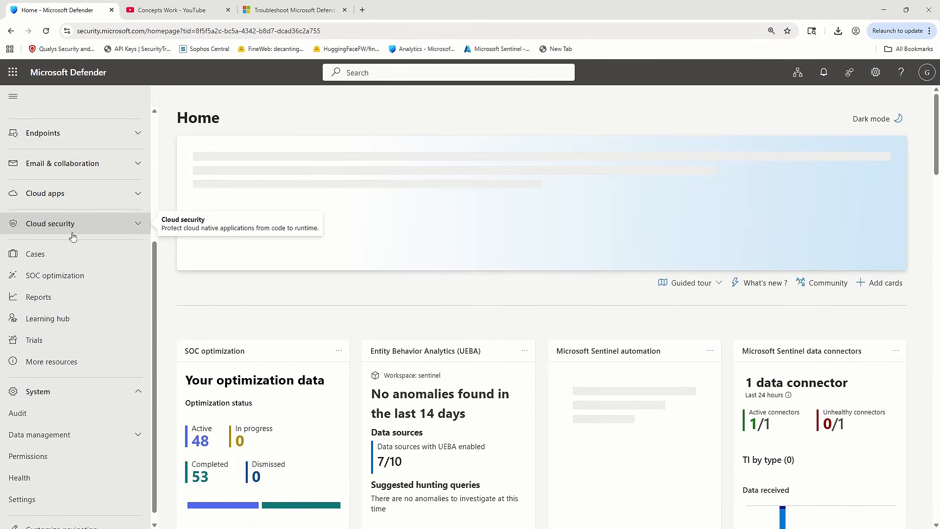
Open the device onboarding page in the Endpoints settings
{"action": "scroll", "coordinate": [84, 313], "scroll_direction": "down", "scroll_amount": 1}
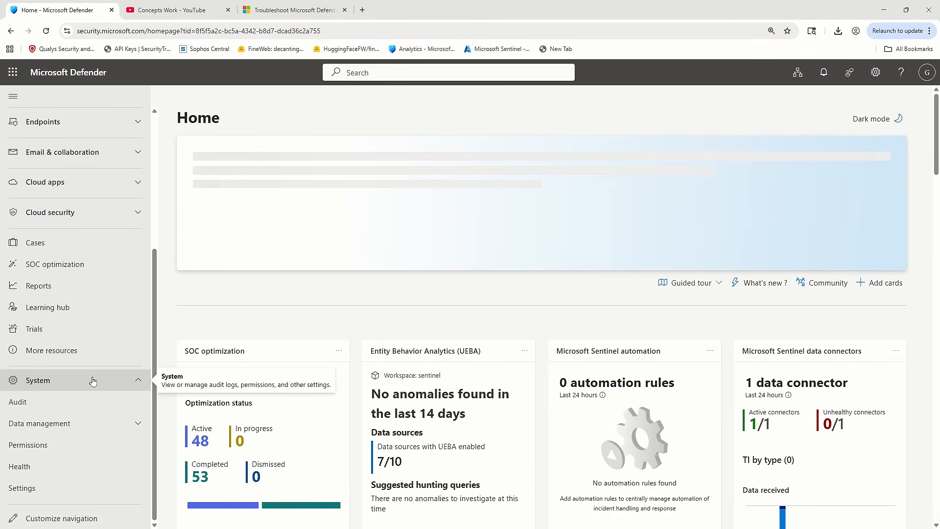
{"action": "left_click", "coordinate": [22, 491]}
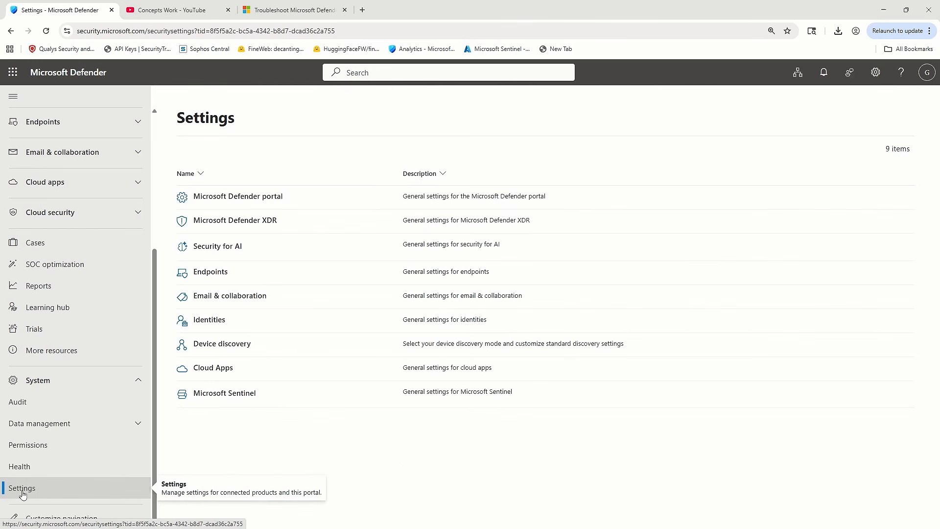
{"action": "left_click", "coordinate": [207, 272]}
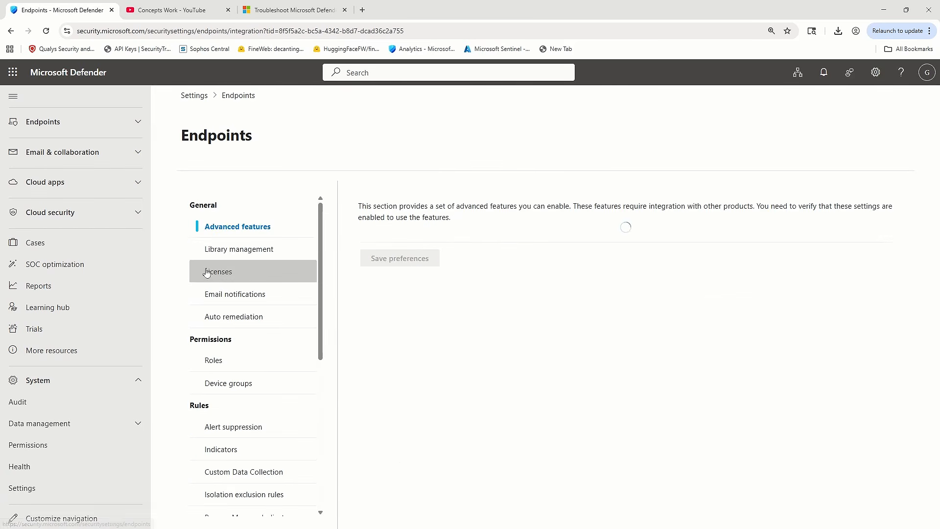
{"action": "scroll", "coordinate": [250, 338], "scroll_direction": "down", "scroll_amount": 6}
{"action": "left_click", "coordinate": [260, 425]}
Select Windows 10 and 11 as the operating system for onboarding, keeping the Streamlined connectivity type
{"action": "left_click", "coordinate": [393, 231]}
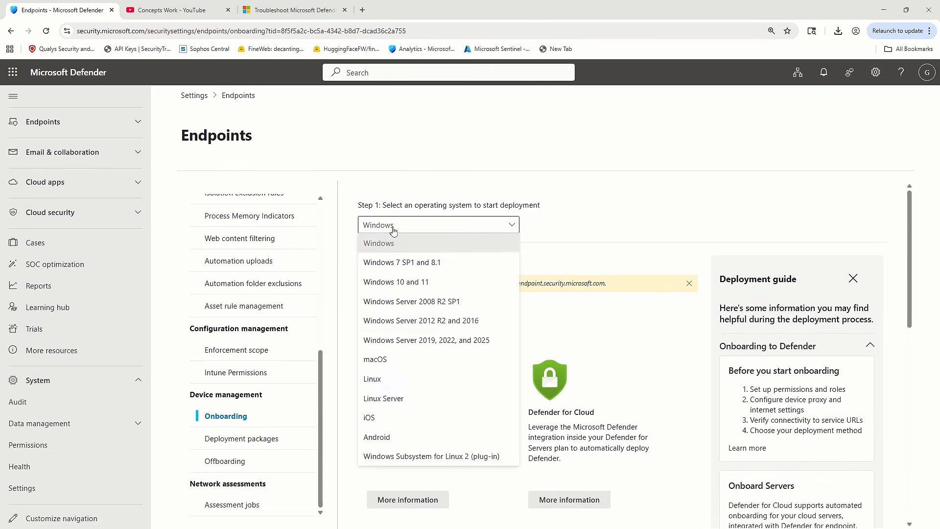
{"action": "left_click", "coordinate": [470, 283]}
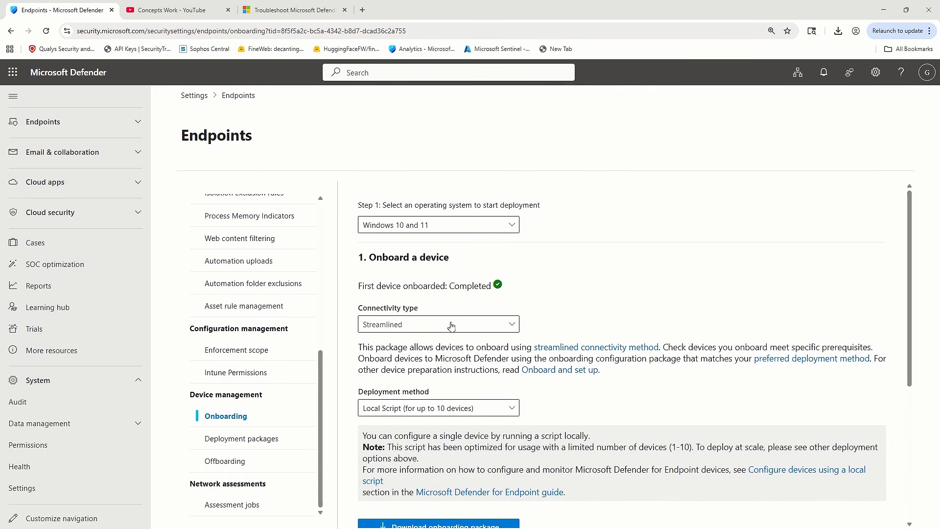
{"action": "left_click", "coordinate": [425, 331]}
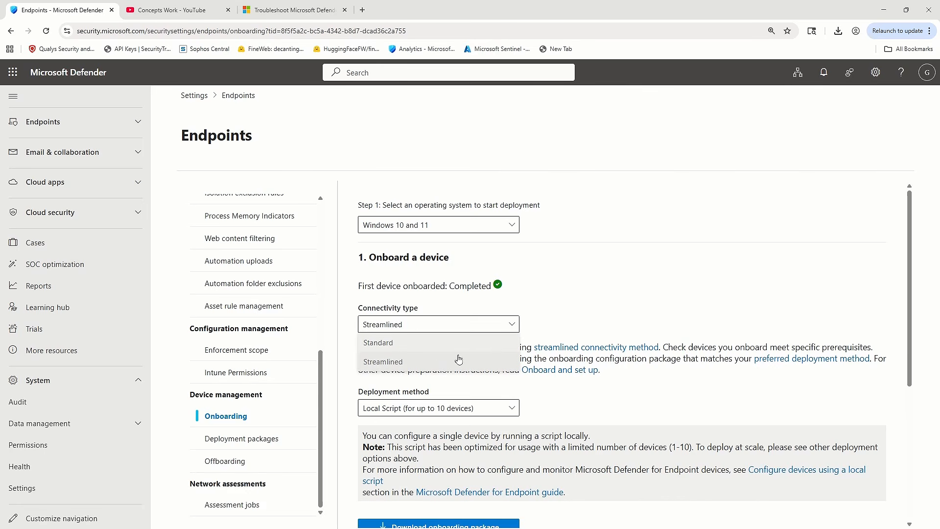
{"action": "left_click", "coordinate": [578, 317]}
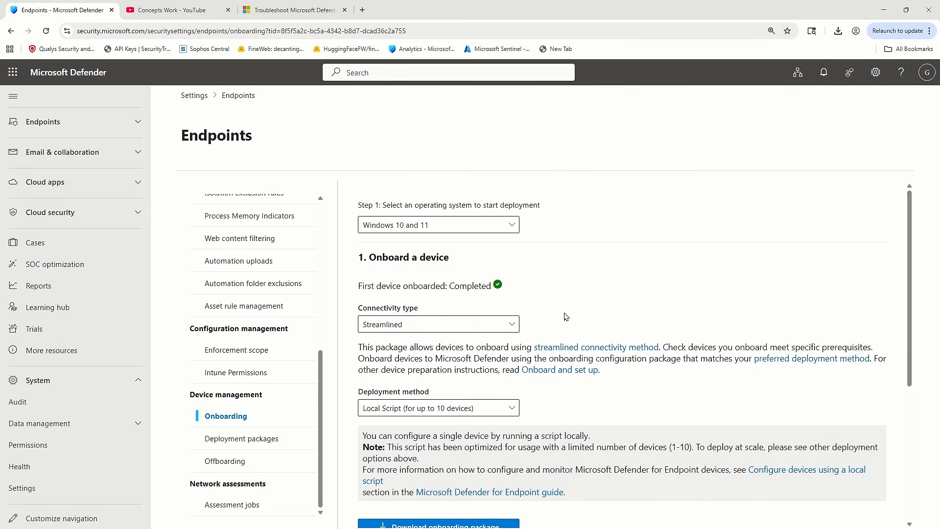
Set the deployment method to Group Policy and download the onboarding package
{"action": "scroll", "coordinate": [566, 318], "scroll_direction": "down", "scroll_amount": 1}
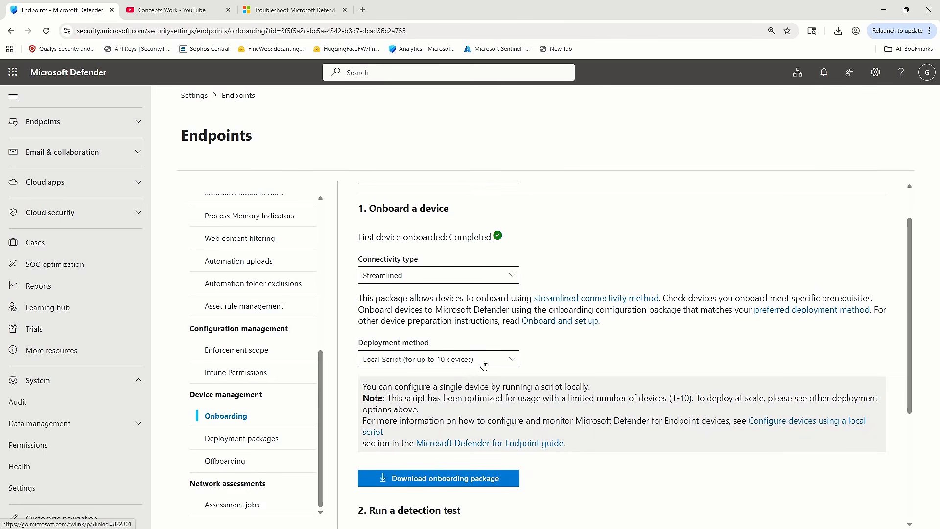
{"action": "left_click", "coordinate": [454, 360]}
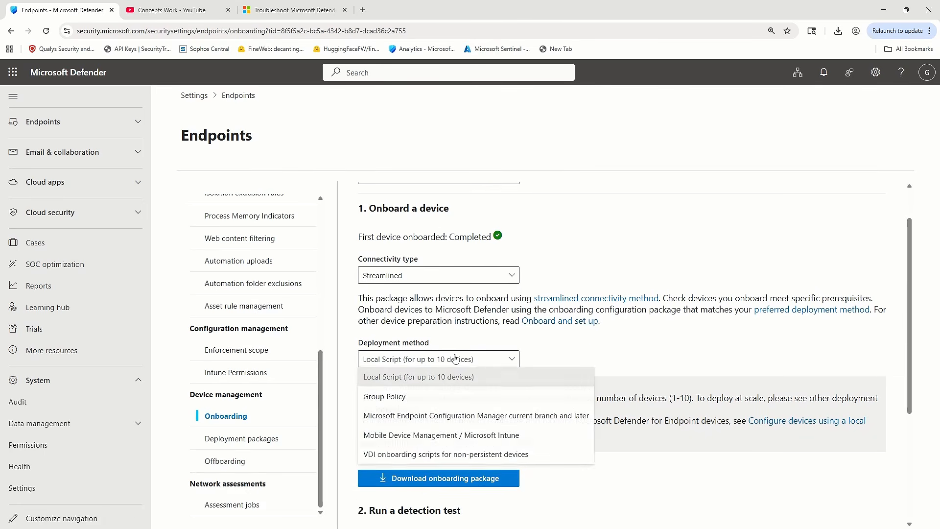
{"action": "left_click", "coordinate": [445, 395]}
{"action": "scroll", "coordinate": [597, 363], "scroll_direction": "up", "scroll_amount": 1}
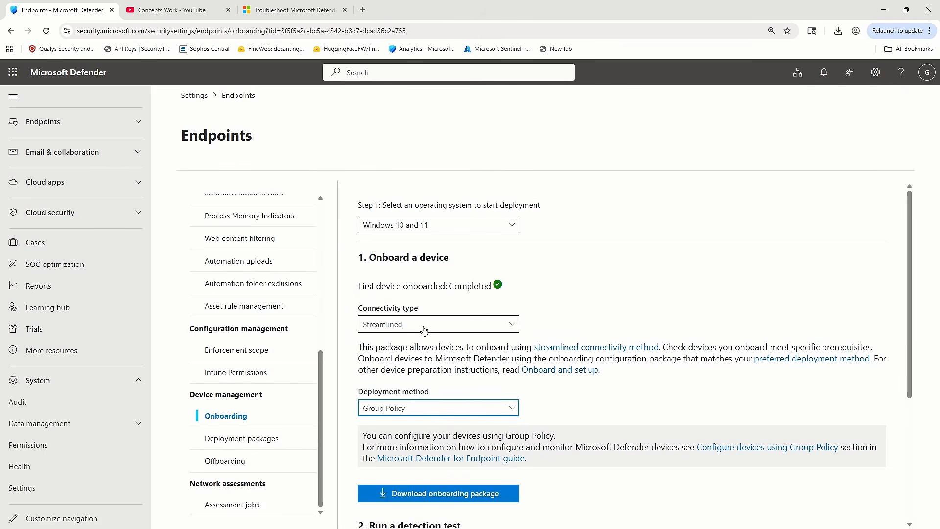
{"action": "left_click", "coordinate": [424, 500]}
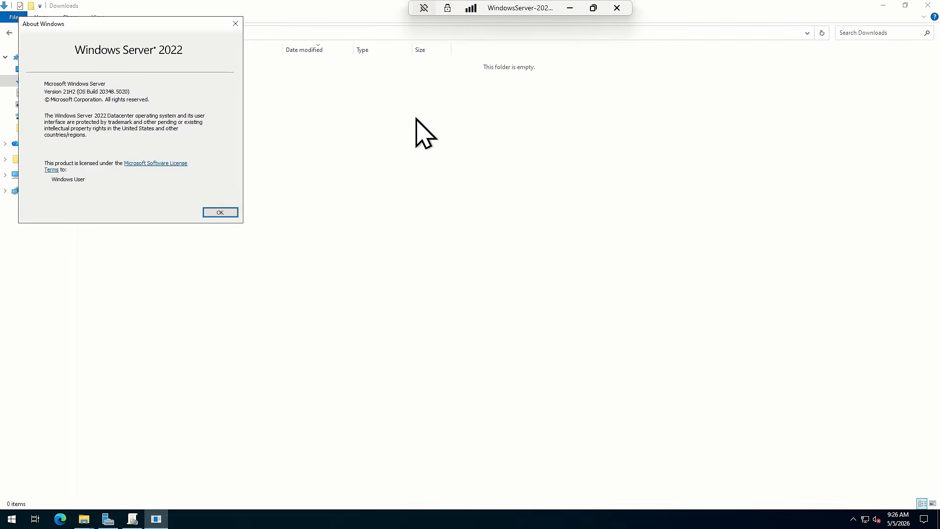
Switch to the Windows Server remote session and paste the onboarding package archive into its Downloads folder
{"action": "left_click", "coordinate": [445, 307]}
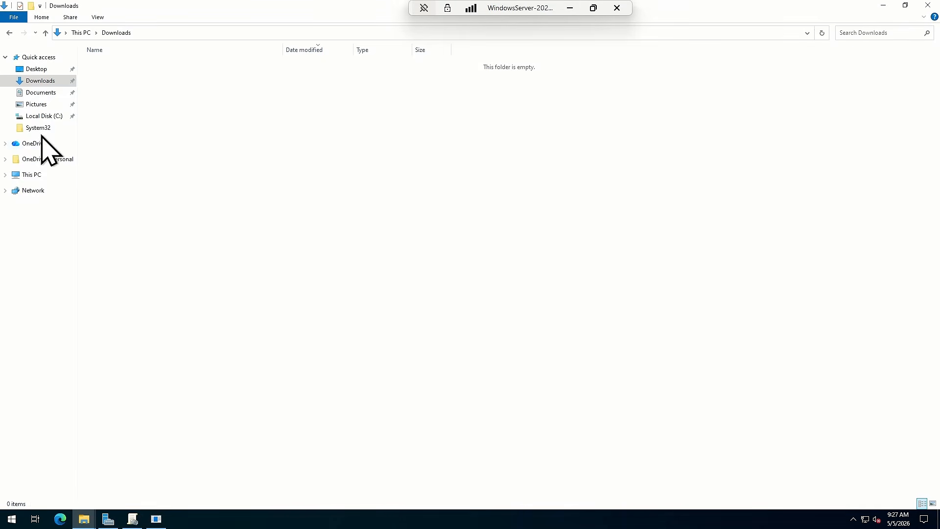
{"action": "right_click", "coordinate": [304, 185]}
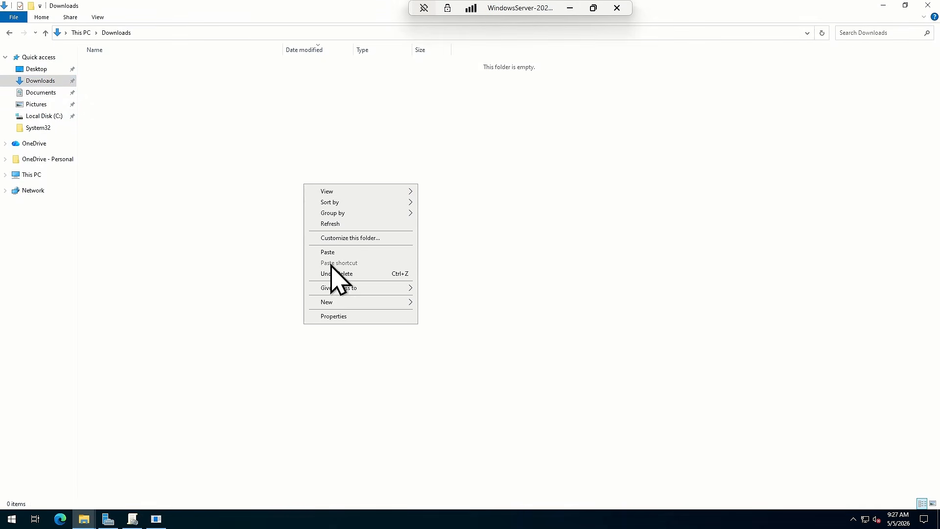
{"action": "left_click", "coordinate": [331, 252]}
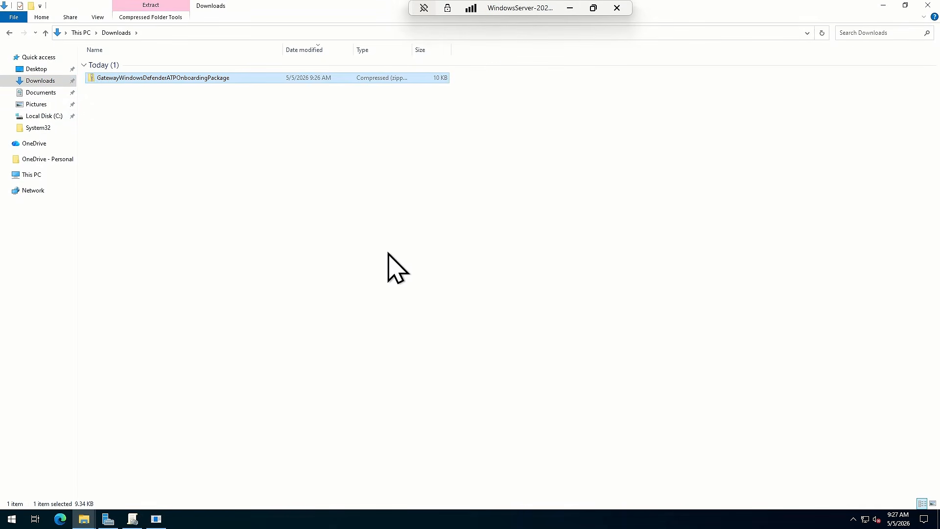
Extract the GatewayWindowsDefenderATPOnboardingPackage archive in the Downloads folder
{"action": "right_click", "coordinate": [148, 78]}
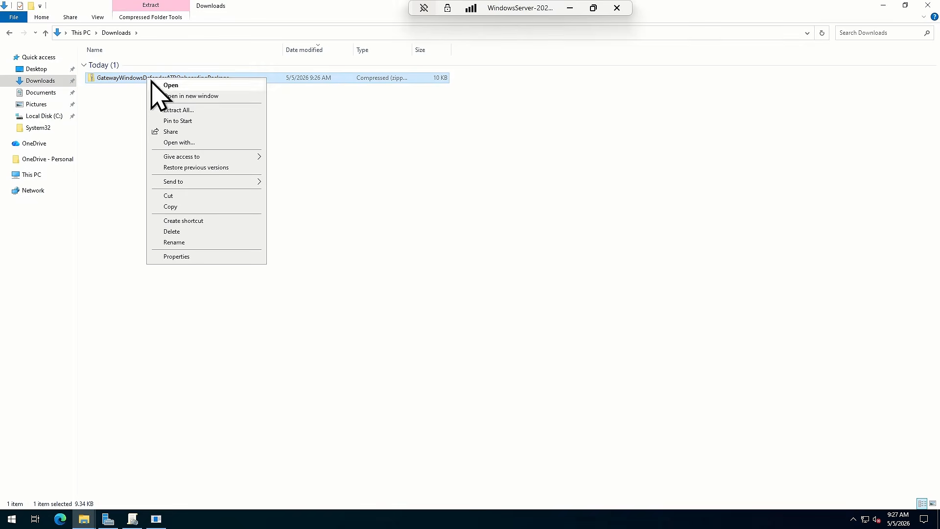
{"action": "left_click", "coordinate": [170, 112]}
{"action": "left_click", "coordinate": [551, 354]}
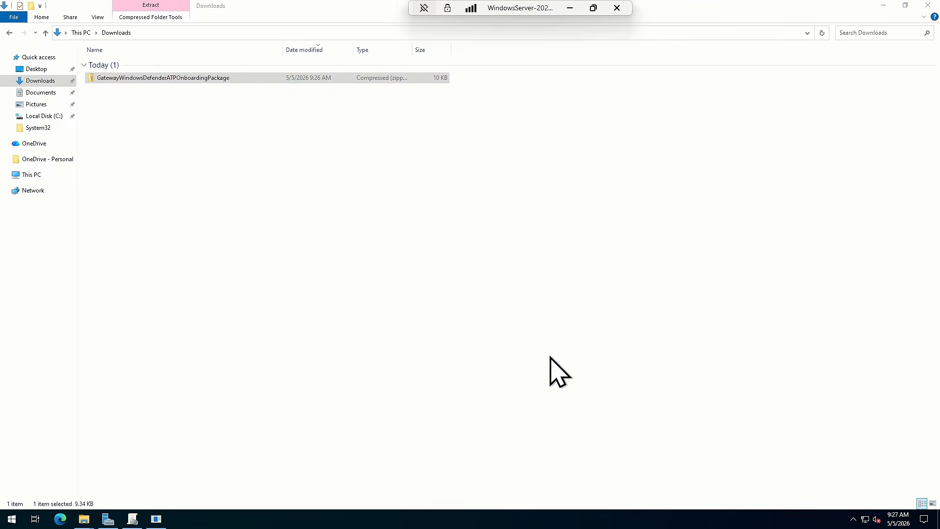
{"action": "left_click", "coordinate": [135, 149]}
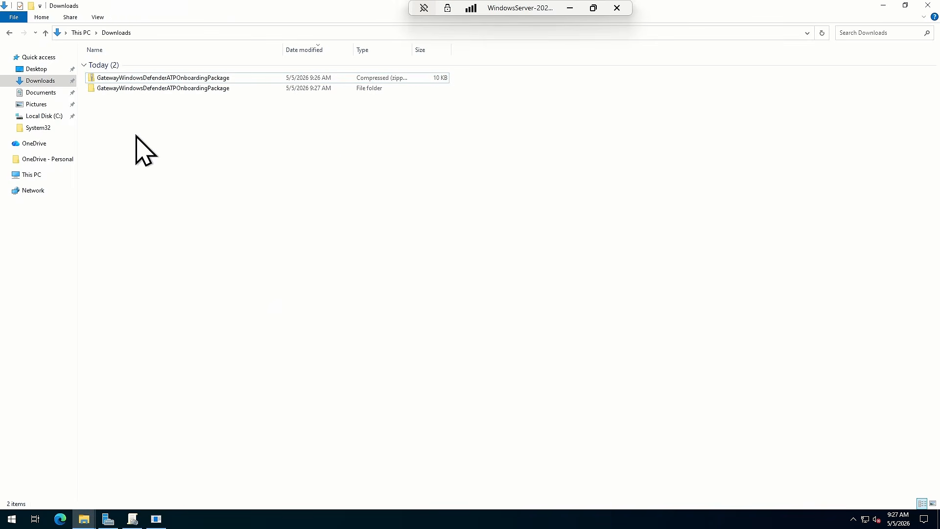
Paste the extracted GatewayWindowsDefenderATPOnboardingPackage folder into the root of Local Disk (C:)
{"action": "left_click", "coordinate": [134, 90]}
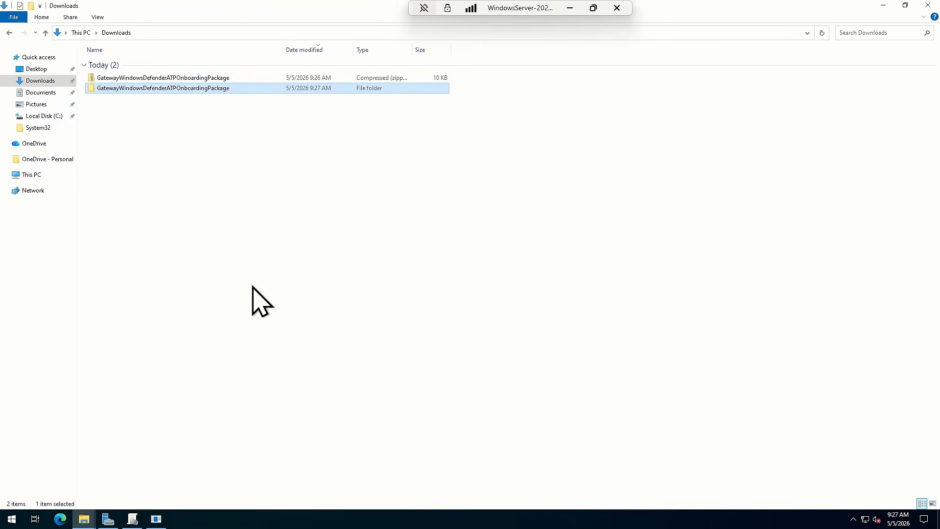
{"action": "left_click", "coordinate": [27, 175]}
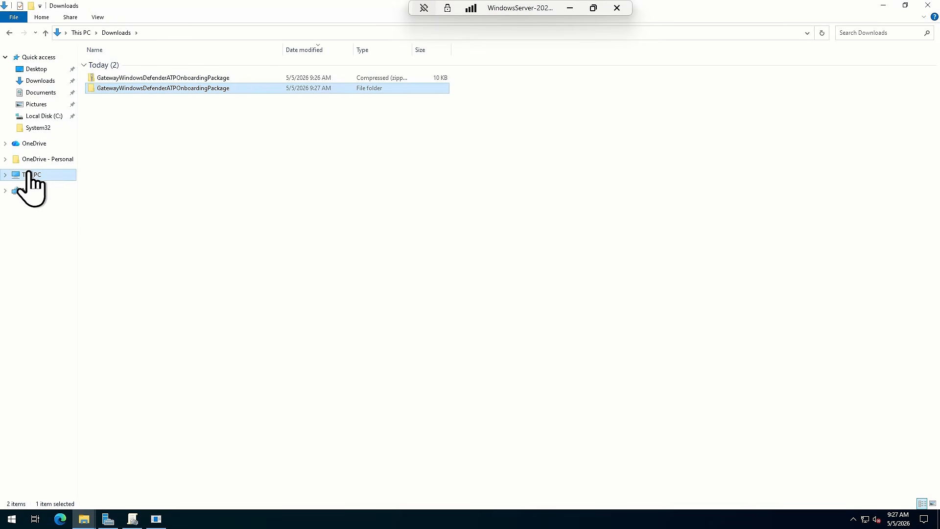
{"action": "double_click", "coordinate": [275, 146]}
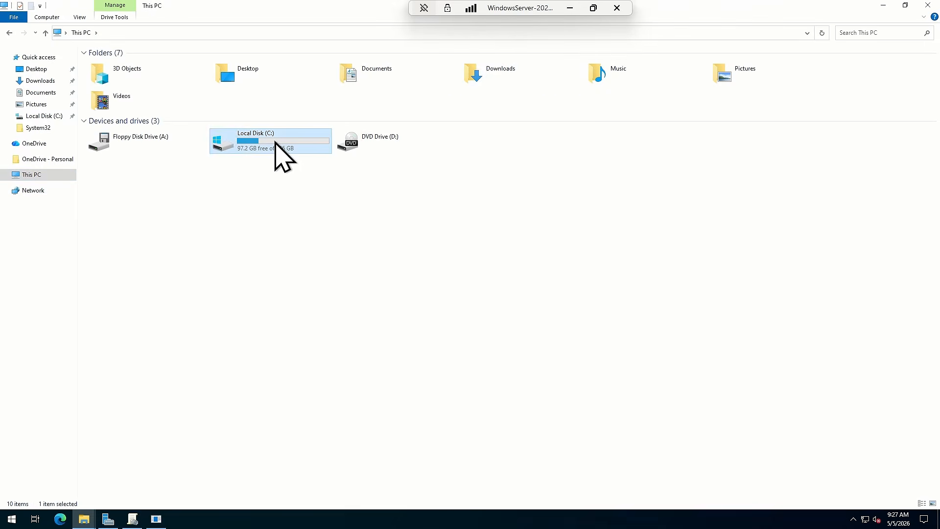
{"action": "right_click", "coordinate": [231, 217]}
{"action": "left_click", "coordinate": [267, 269]}
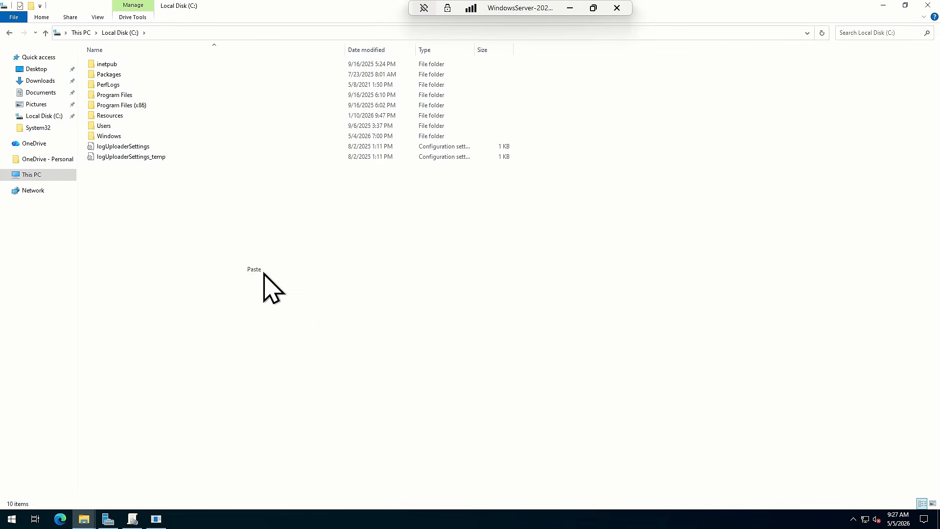
{"action": "left_click", "coordinate": [147, 188]}
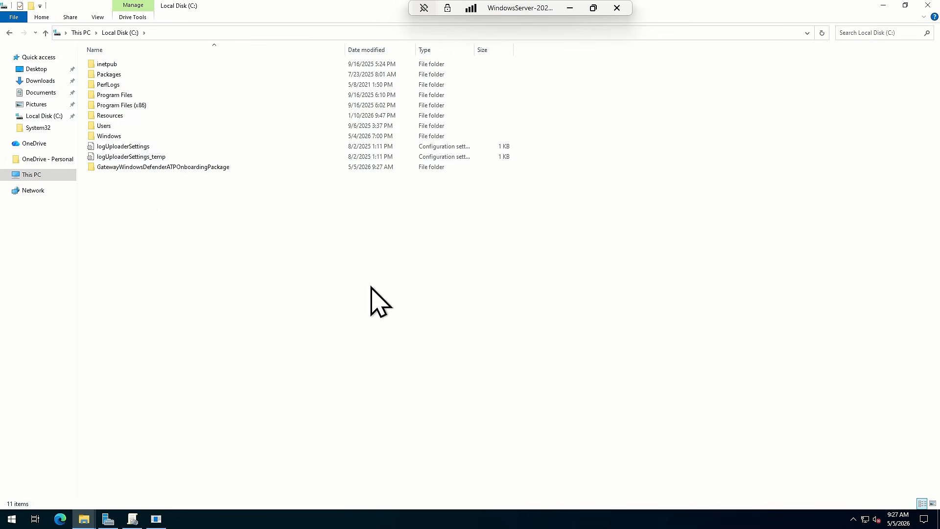
Rename the pasted package folder on Local Disk (C:) as OnboardingPackage
{"action": "right_click", "coordinate": [136, 171]}
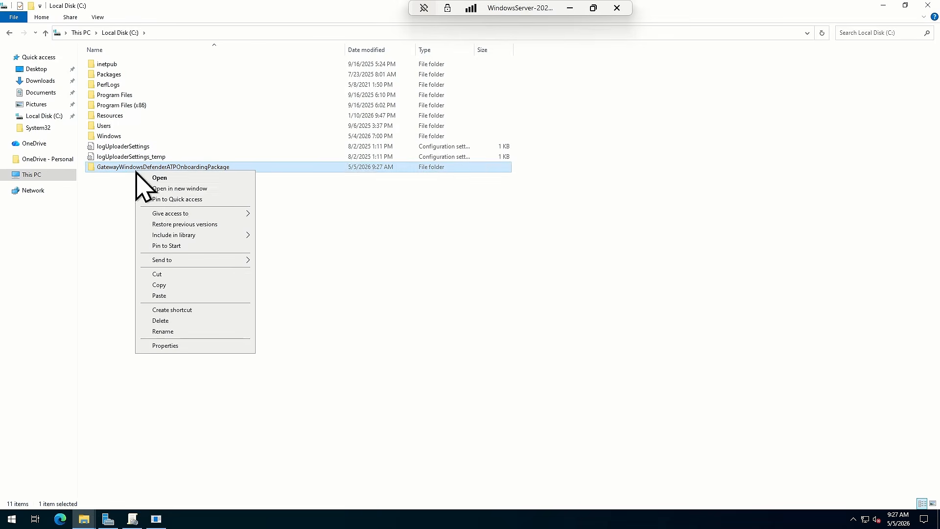
{"action": "left_click", "coordinate": [177, 332]}
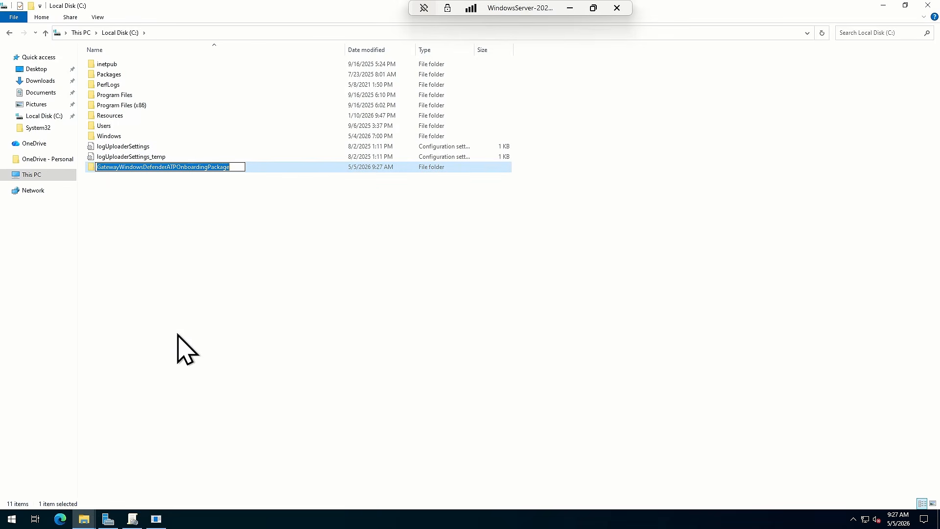
{"action": "type", "text": "On"}
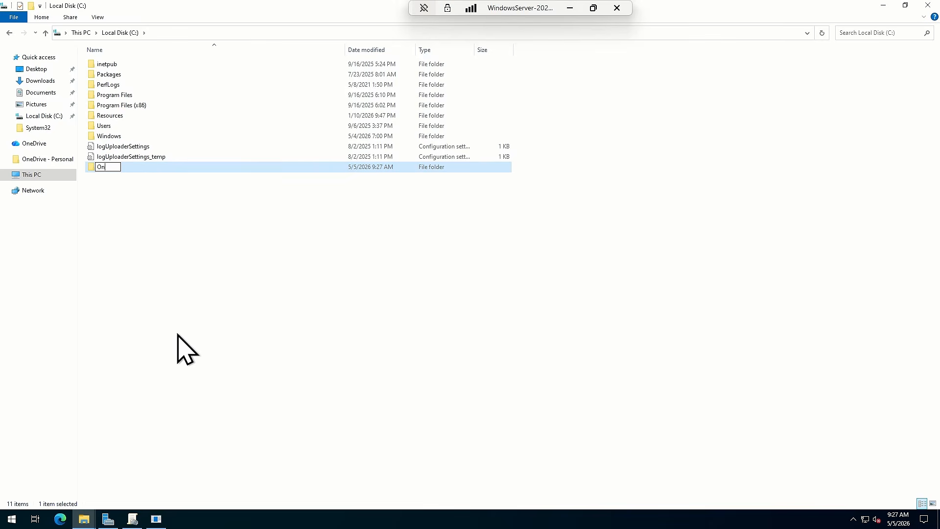
{"action": "type", "text": "boardingPackage"}
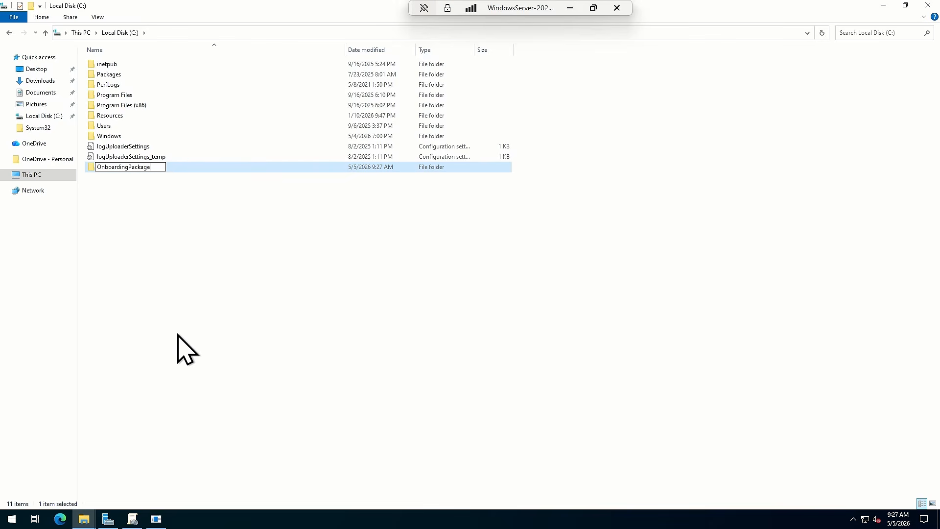
{"action": "key", "text": "Return"}
{"action": "key", "text": "Return"}
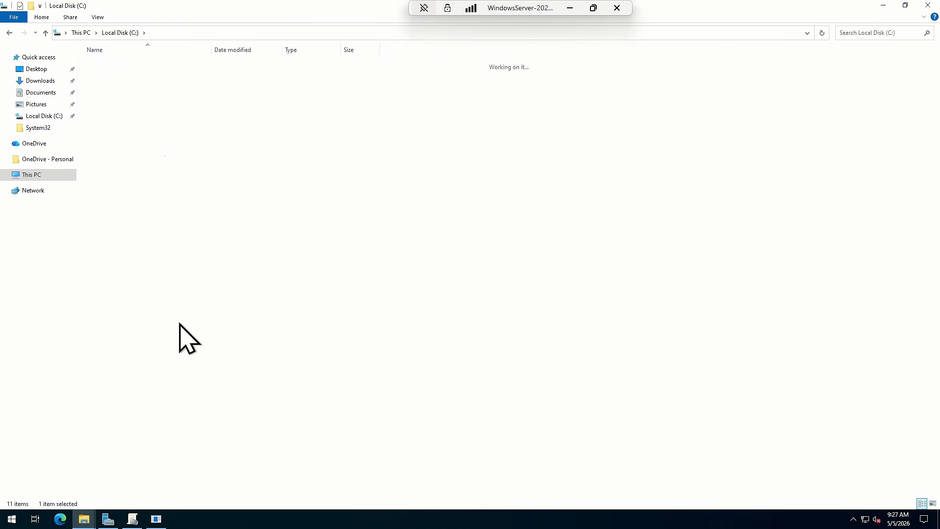
{"action": "key", "text": "alt+Left"}
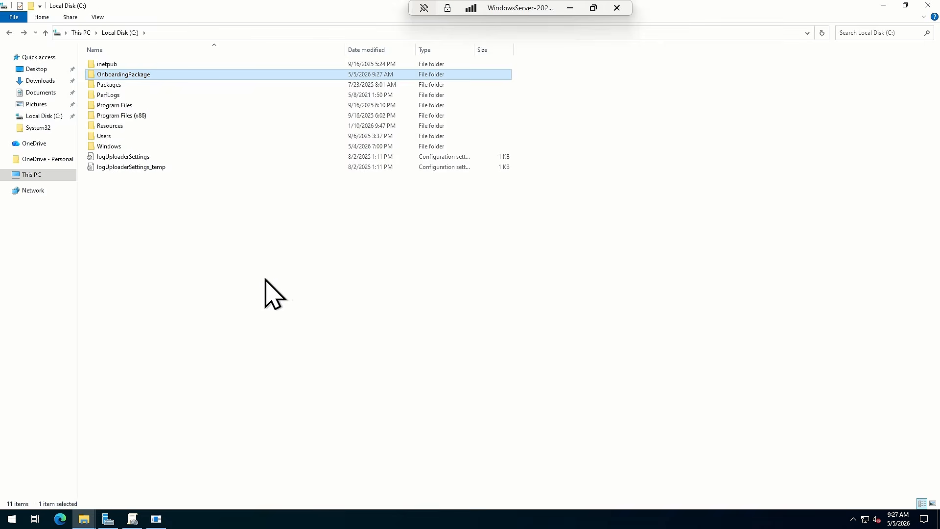
Clear the OnboardingPackage folder's read-only attribute and turn on sharing for it in Advanced Sharing, with the share name OnboardingPackage
{"action": "right_click", "coordinate": [117, 79]}
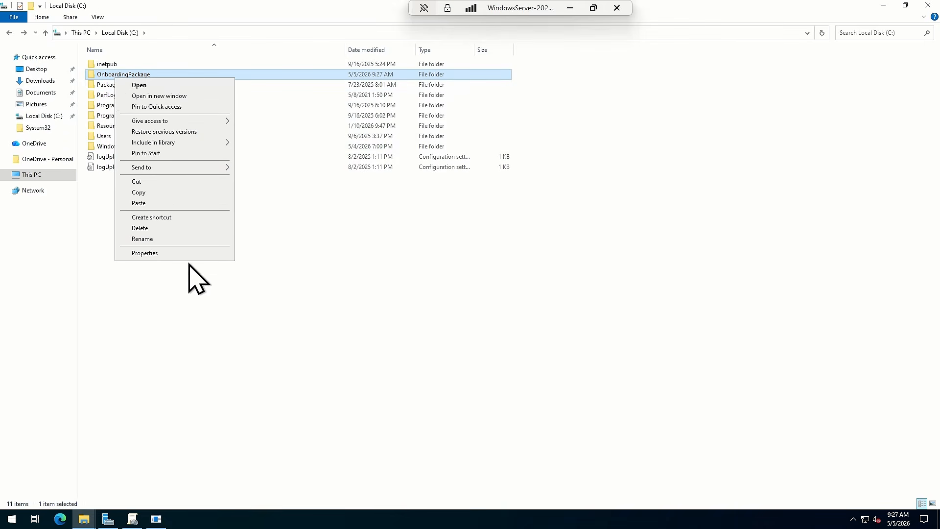
{"action": "left_click", "coordinate": [171, 254]}
{"action": "left_click", "coordinate": [167, 232]}
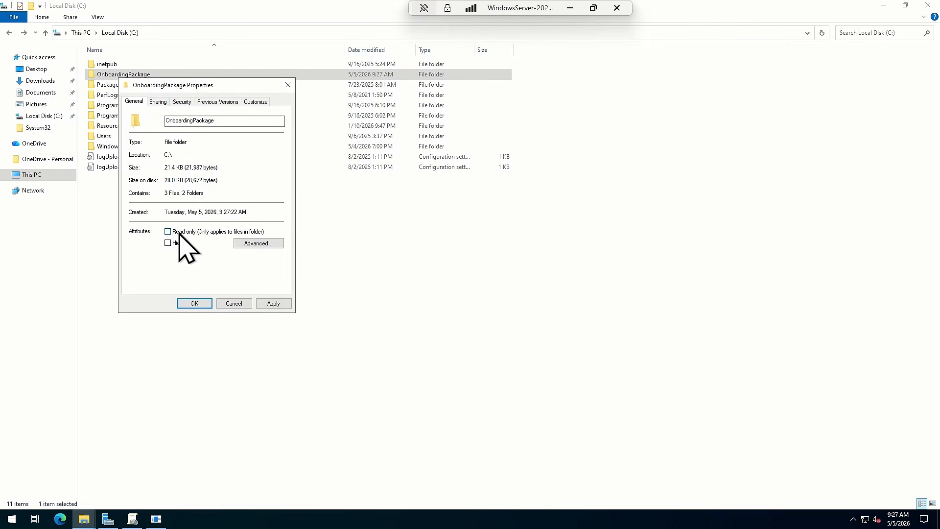
{"action": "left_click", "coordinate": [158, 102]}
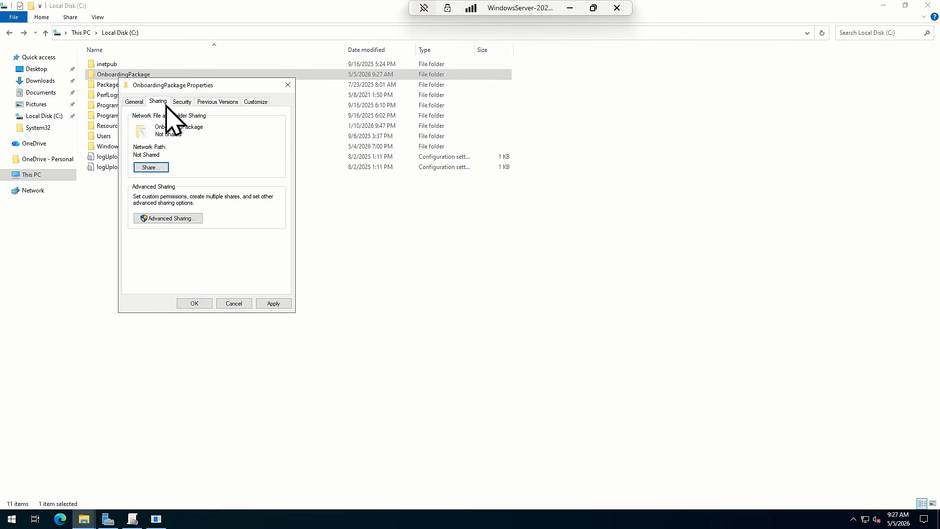
{"action": "left_click", "coordinate": [169, 218]}
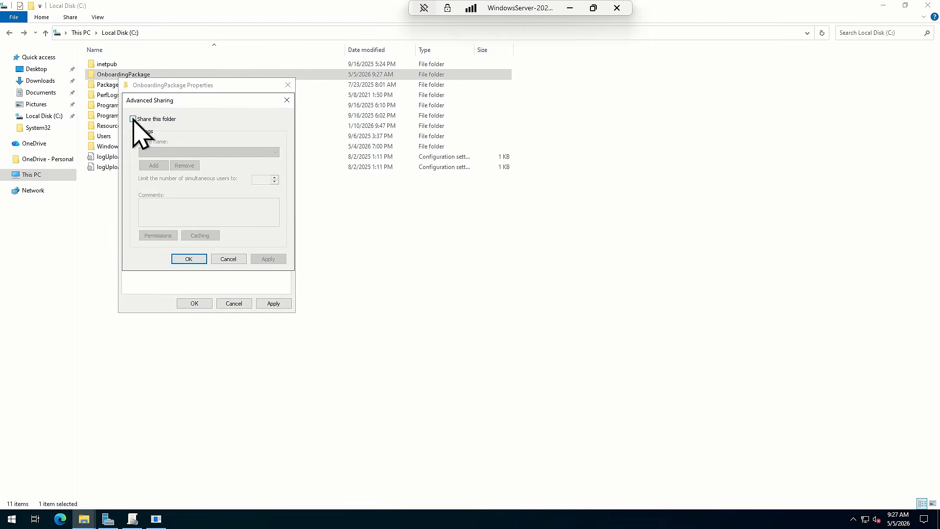
{"action": "left_click", "coordinate": [133, 119]}
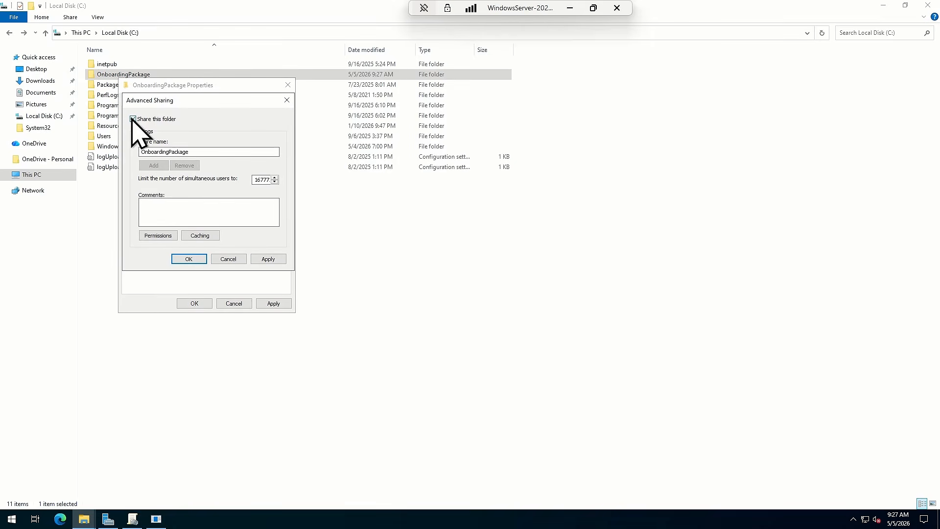
Add the Domain Computers group to the OnboardingPackage share permissions, looking it up with the name Domain
{"action": "left_click", "coordinate": [154, 237]}
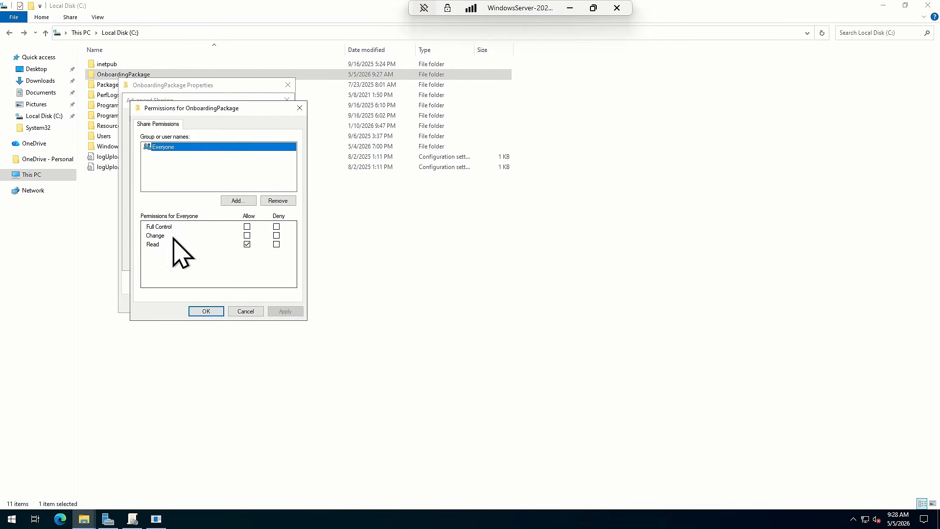
{"action": "left_click", "coordinate": [229, 201]}
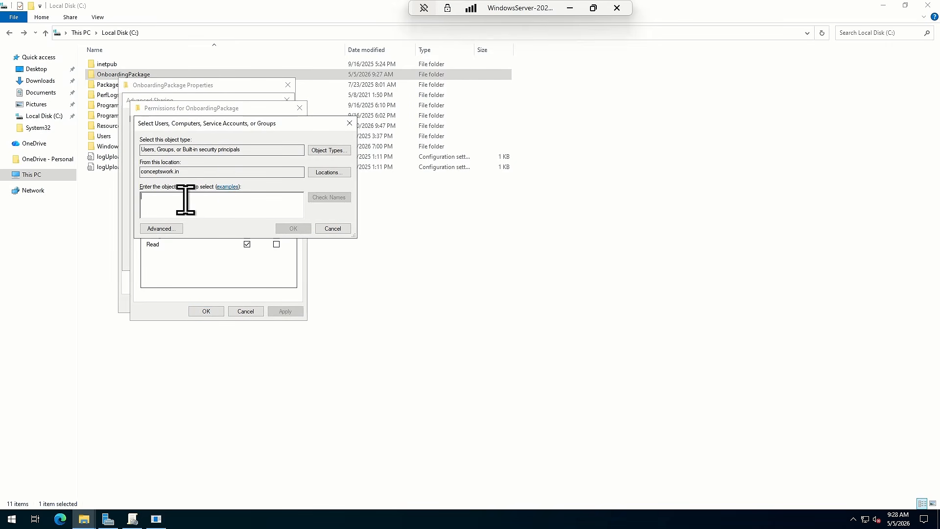
{"action": "type", "text": "Do"}
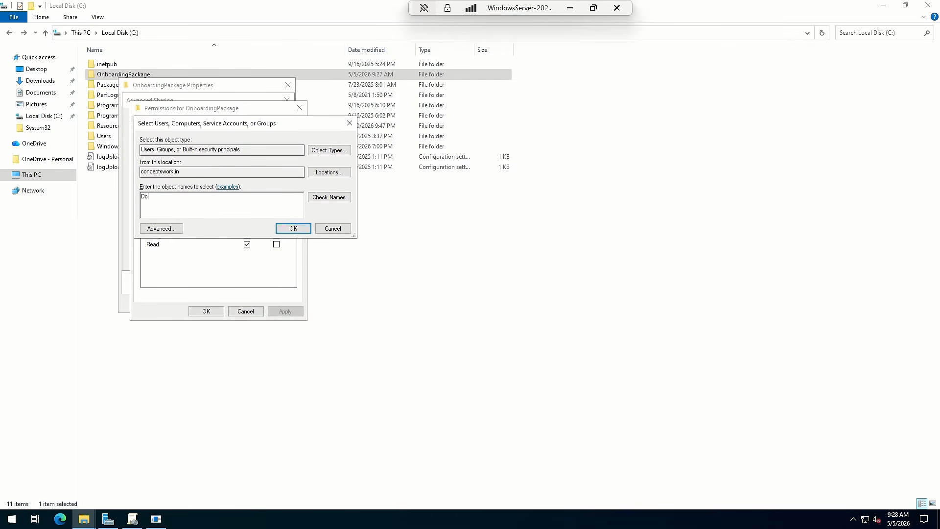
{"action": "left_click", "coordinate": [329, 198]}
{"action": "left_click_drag", "start_coordinate": [205, 191], "coordinate": [273, 191]}
{"action": "left_click", "coordinate": [189, 219]}
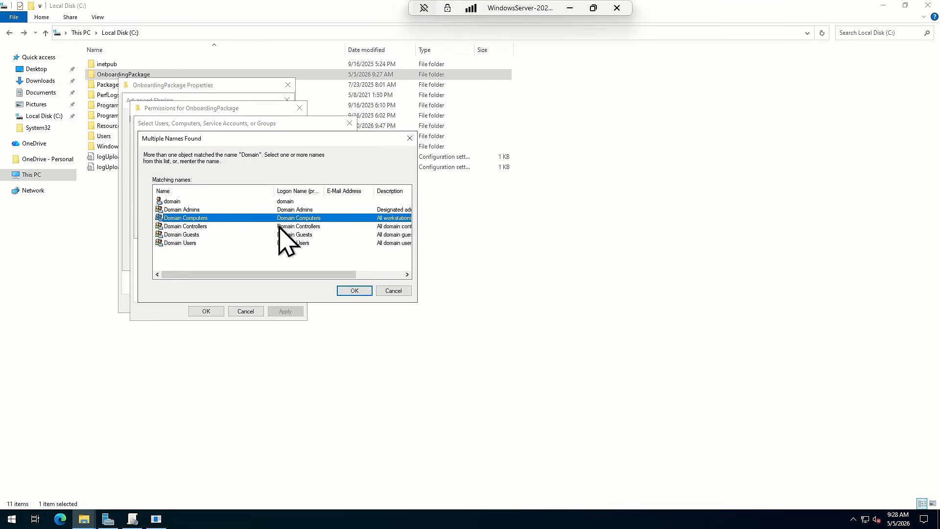
{"action": "left_click", "coordinate": [355, 290]}
{"action": "left_click", "coordinate": [293, 229]}
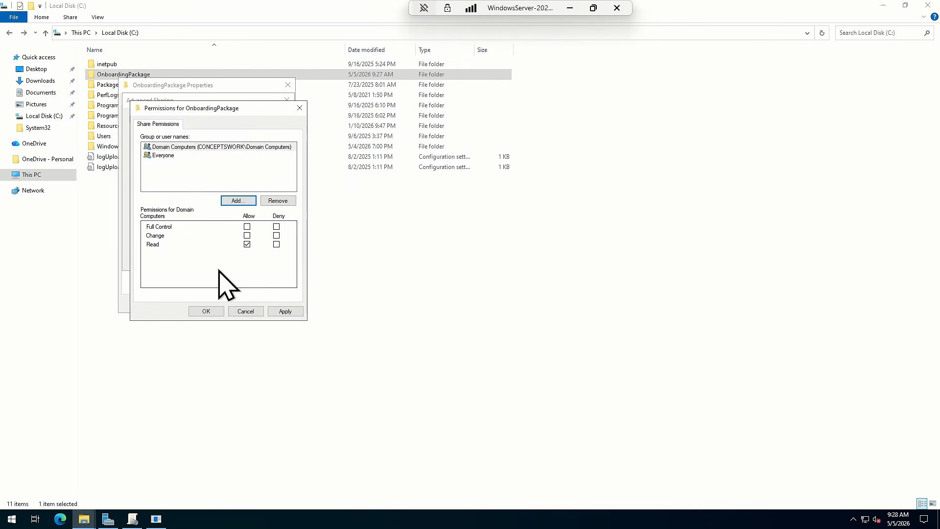
Allow Full Control for Domain Computers on the OnboardingPackage share and apply the permissions and advanced sharing settings
{"action": "left_click", "coordinate": [178, 147]}
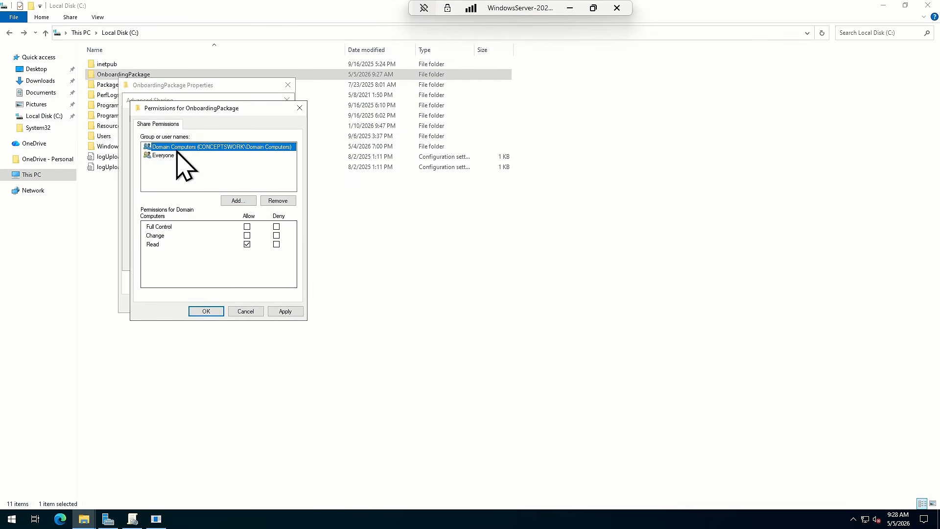
{"action": "left_click", "coordinate": [247, 226]}
{"action": "left_click", "coordinate": [285, 312]}
{"action": "left_click", "coordinate": [200, 314]}
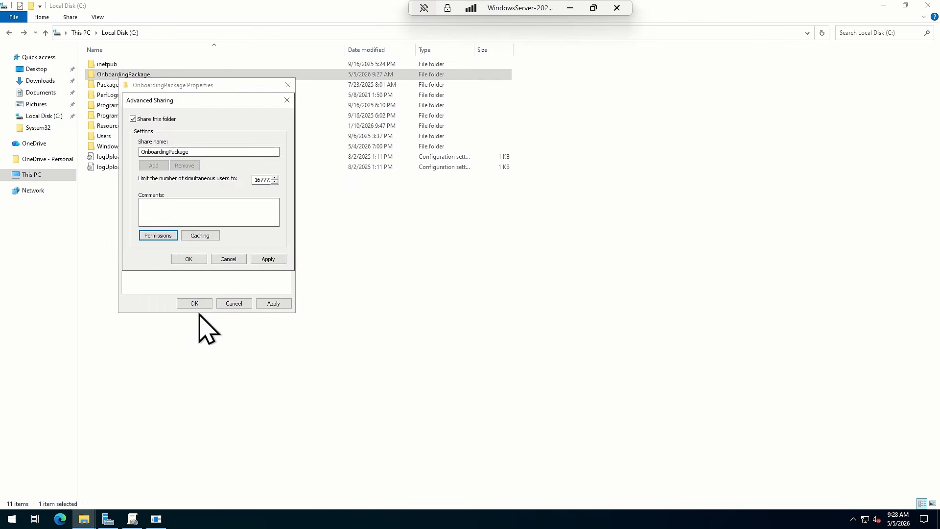
{"action": "left_click", "coordinate": [187, 257]}
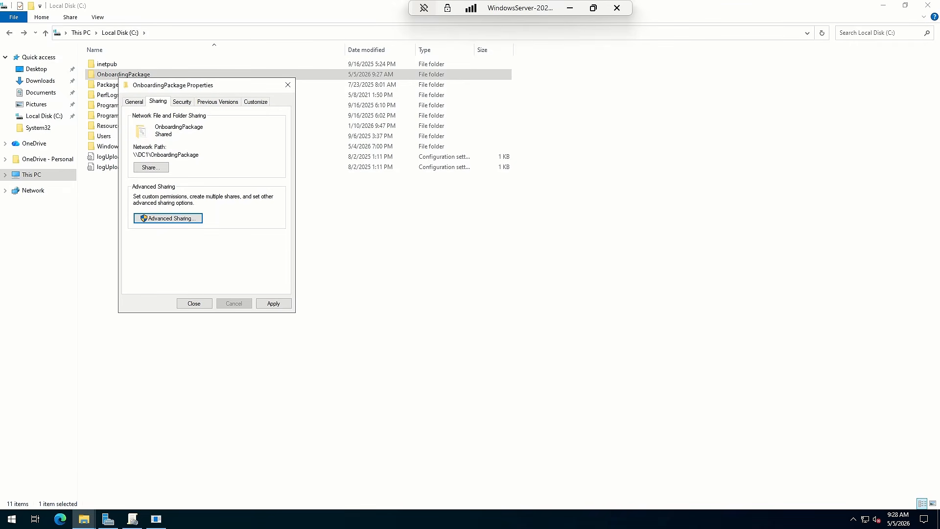
Switch to the Command Prompt on the domain-joined Windows 11 machine and copy its hostname, COWORK-DomainJoined, from the output
{"action": "key", "text": "alt+Tab"}
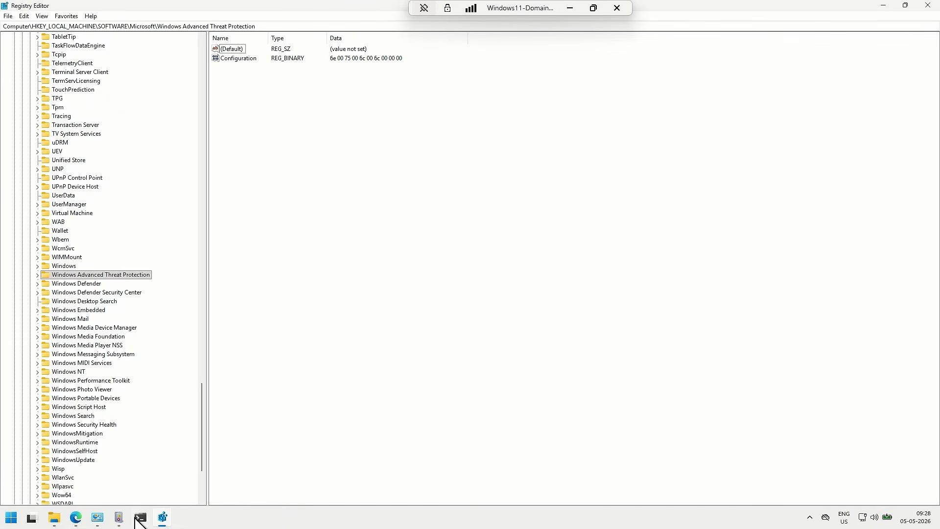
{"action": "left_click", "coordinate": [140, 518]}
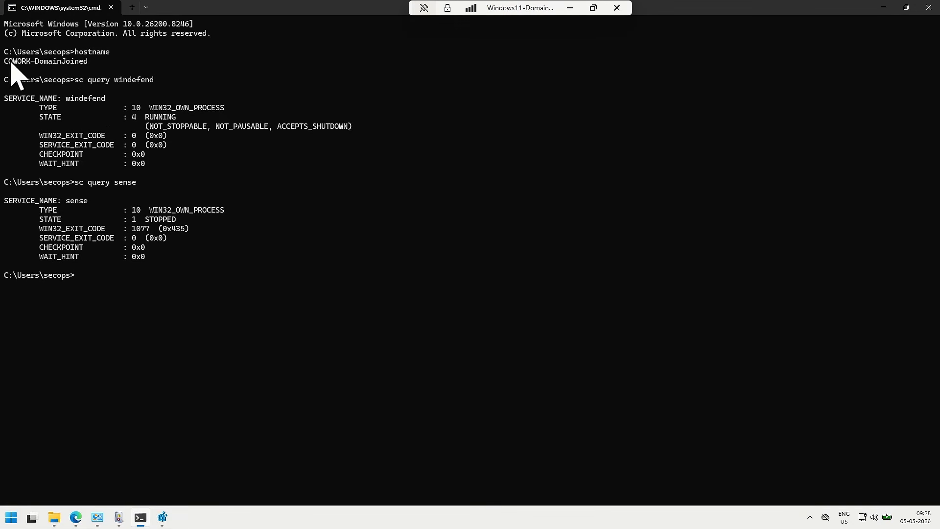
{"action": "left_click_drag", "start_coordinate": [5, 62], "coordinate": [89, 61]}
{"action": "key", "text": "ctrl+c"}
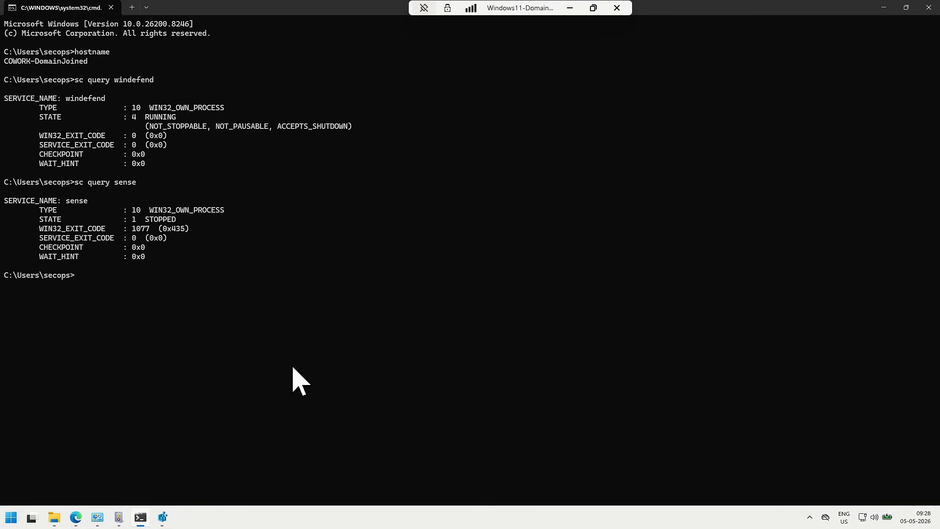
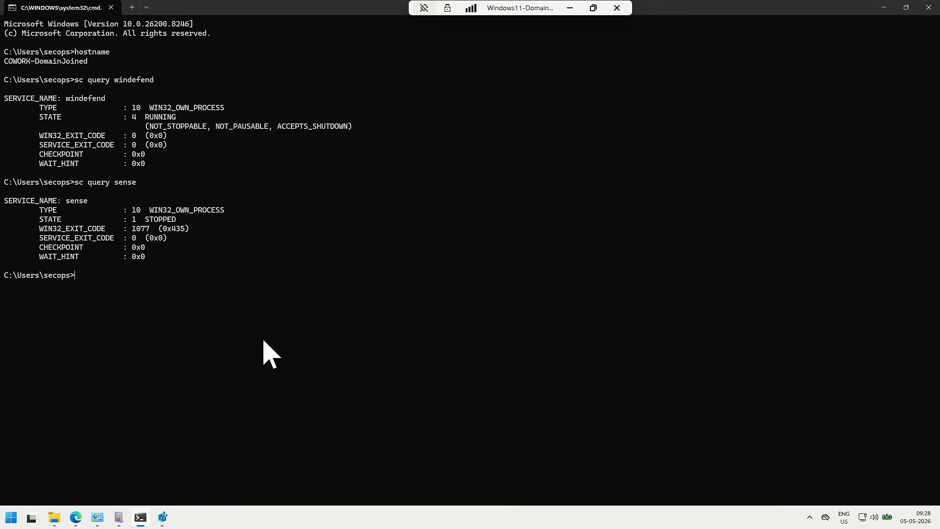
Open the \\DC1\OnboardingPackage network share from the domain-joined Windows 11 machine
{"action": "key", "text": "super+r"}
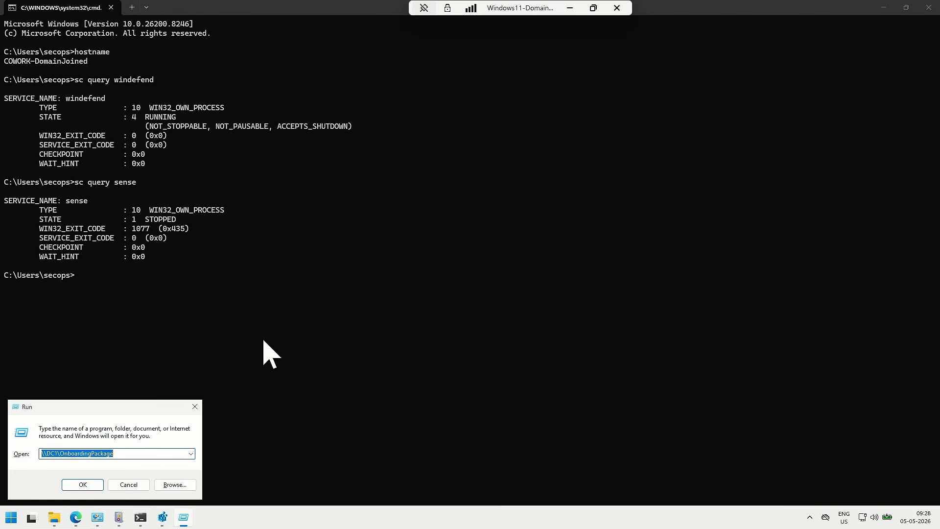
{"action": "key", "text": "Return"}
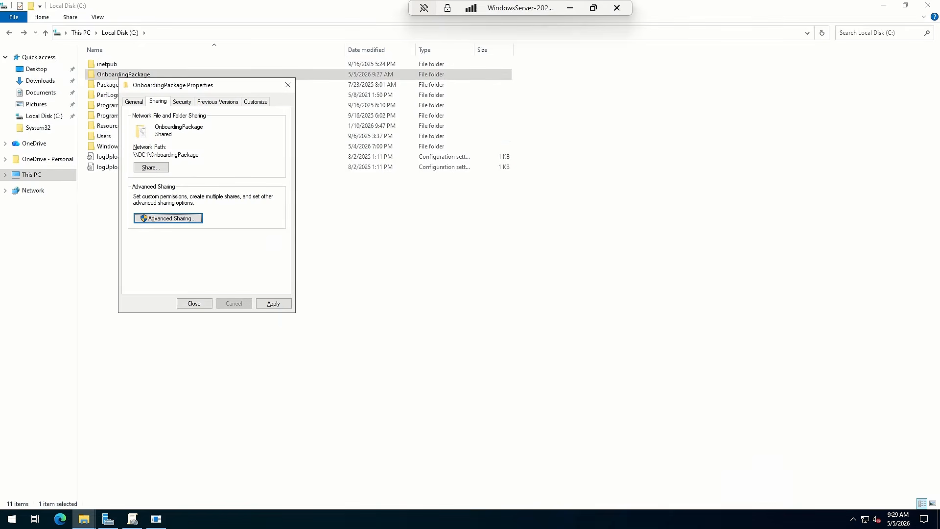
On the Windows Server, close the OnboardingPackage properties and apply the read-only attribute change to the folder, subfolders and files
{"action": "left_click", "coordinate": [195, 309]}
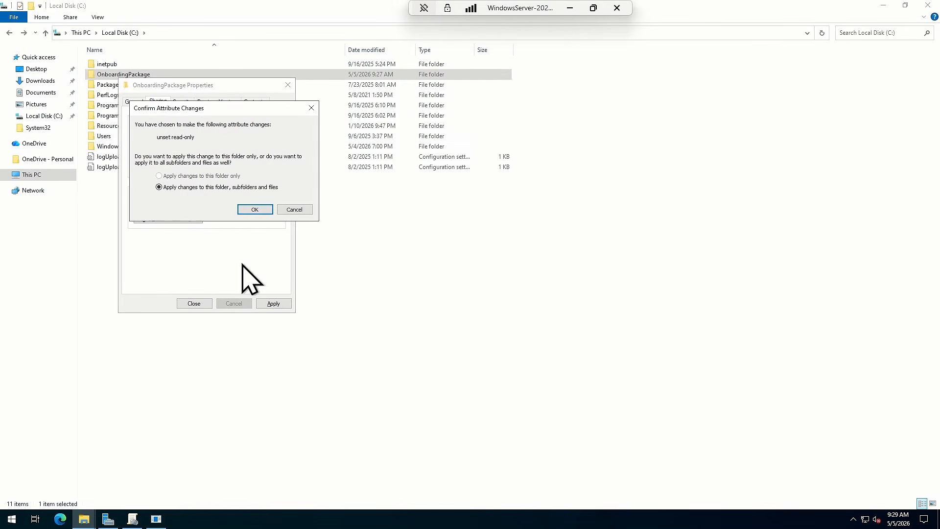
{"action": "left_click", "coordinate": [248, 208]}
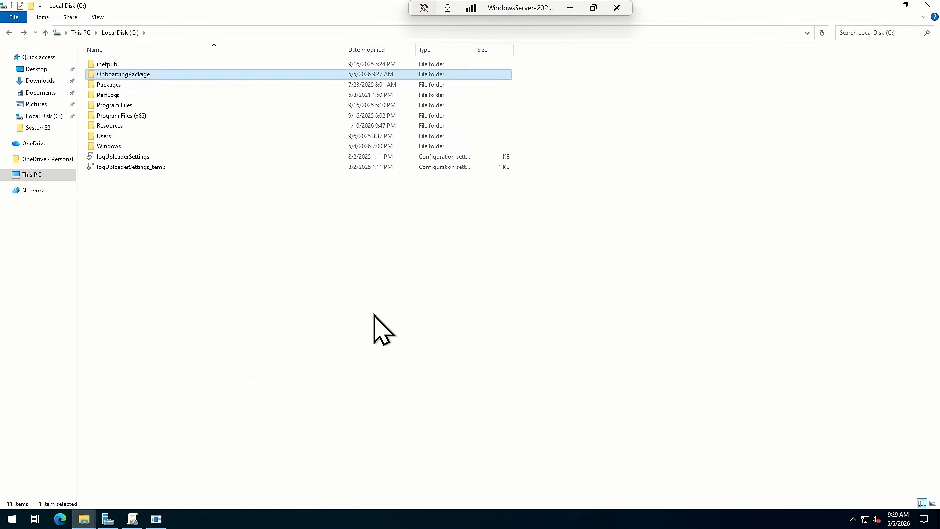
Copy the full path C:\OnboardingPackage\WindowsDefenderATPOnboardingScript.cmd from the folder's address and paste it into a new Notepad document
{"action": "double_click", "coordinate": [118, 75]}
{"action": "left_click", "coordinate": [265, 32]}
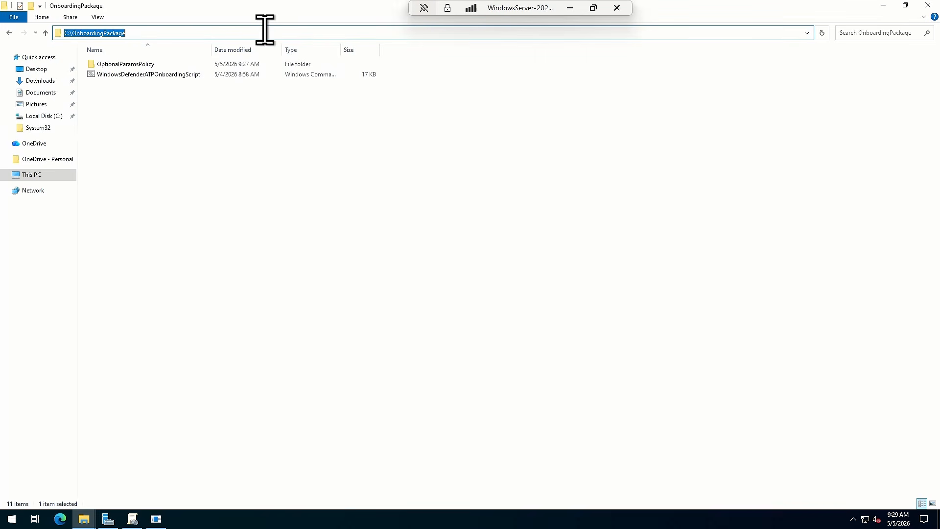
{"action": "left_click", "coordinate": [265, 30]}
{"action": "key", "text": "Down"}
{"action": "key", "text": "Down"}
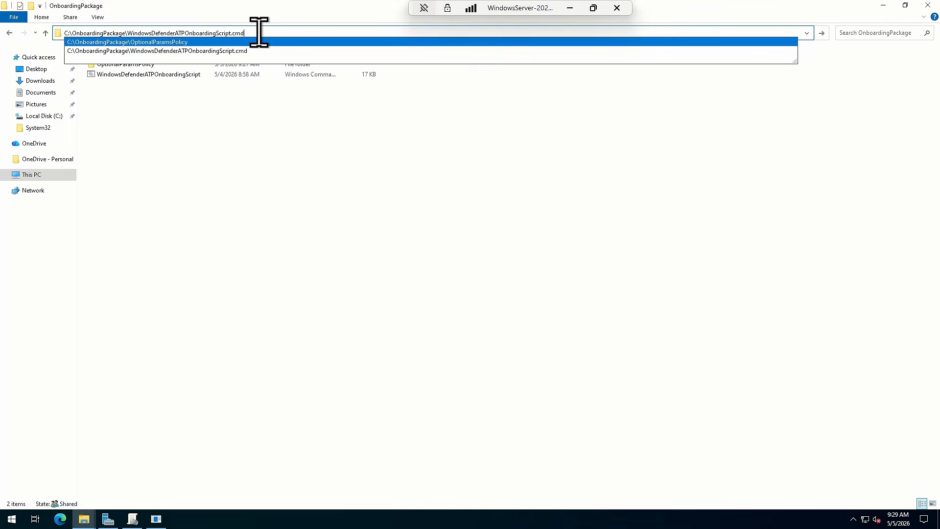
{"action": "key", "text": "ctrl+a"}
{"action": "key", "text": "ctrl+c"}
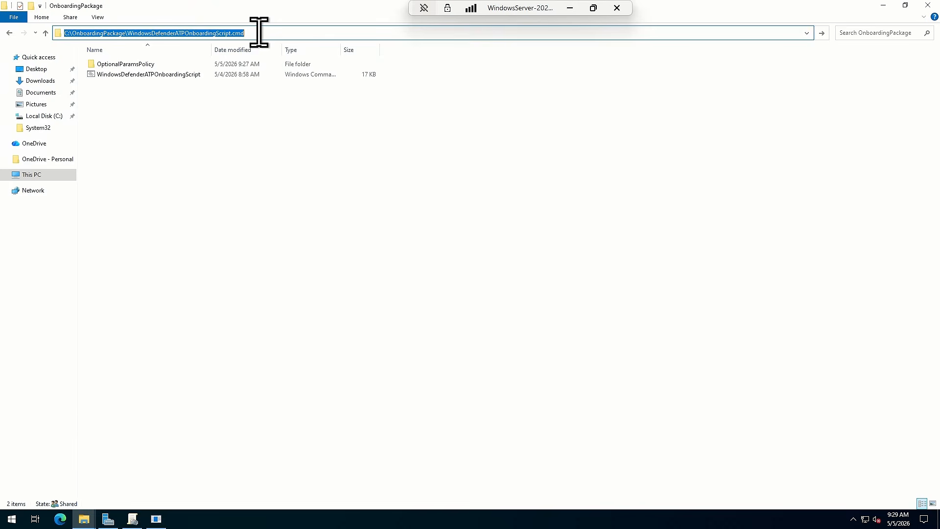
{"action": "key", "text": "super+r"}
{"action": "type", "text": "notepad"}
{"action": "key", "text": "Return"}
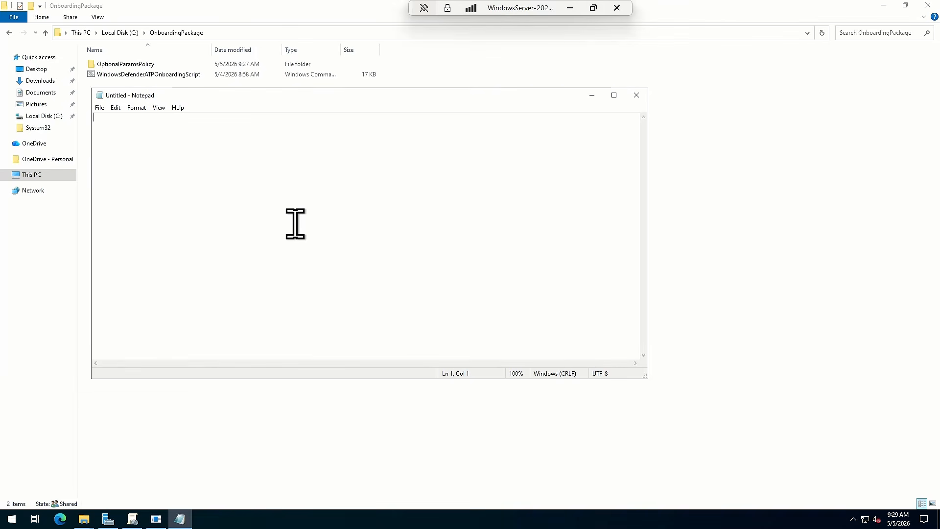
{"action": "key", "text": "ctrl+v"}
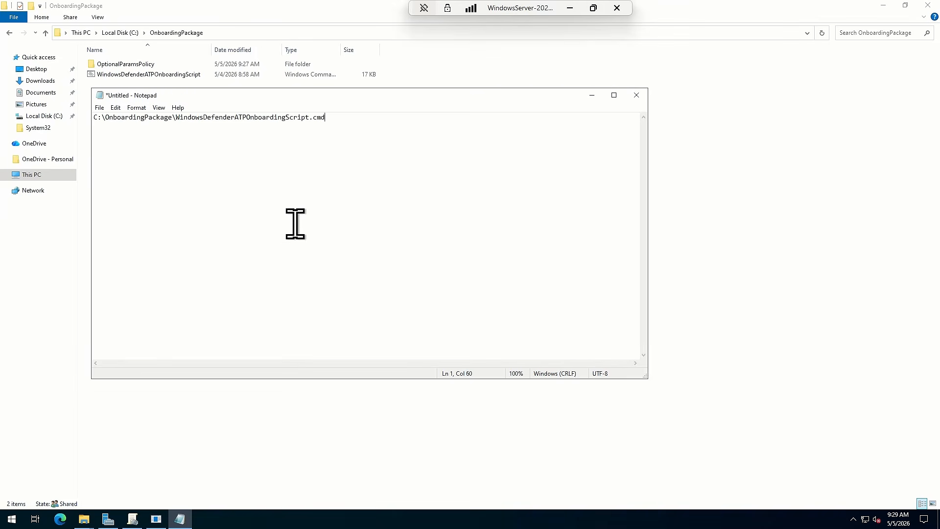
Change the script path in Notepad to the network path \\DC1\OnboardingPackage\WindowsDefenderATPOnboardingScript.cmd
{"action": "left_click", "coordinate": [101, 118]}
{"action": "key", "text": "BackSpace"}
{"action": "key", "text": "BackSpace"}
{"action": "type", "text": "\\\\"}
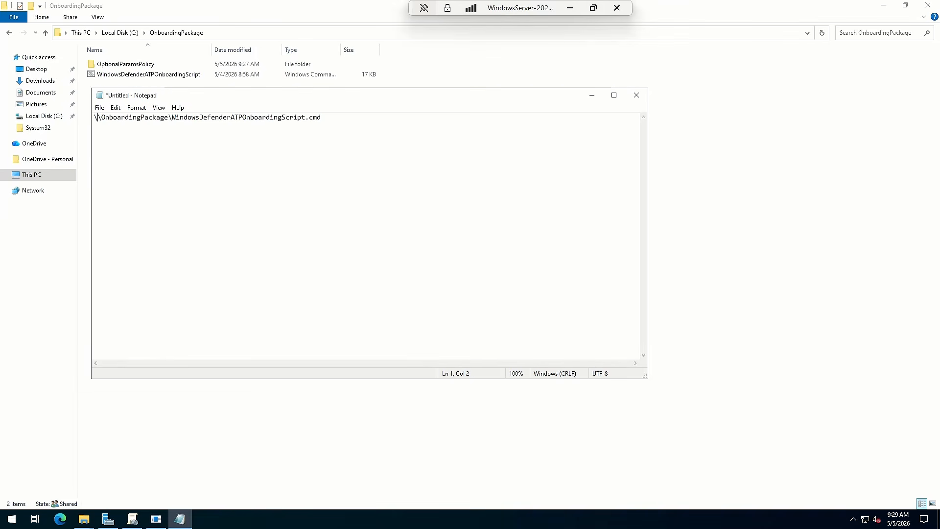
{"action": "type", "text": "DC!"}
{"action": "key", "text": "BackSpace"}
{"action": "type", "text": "1"}
Copy the \\DC1\OnboardingPackage\ part of the path, test opening it on the Windows 11 machine, and close the shared folder
{"action": "left_click", "coordinate": [189, 118]}
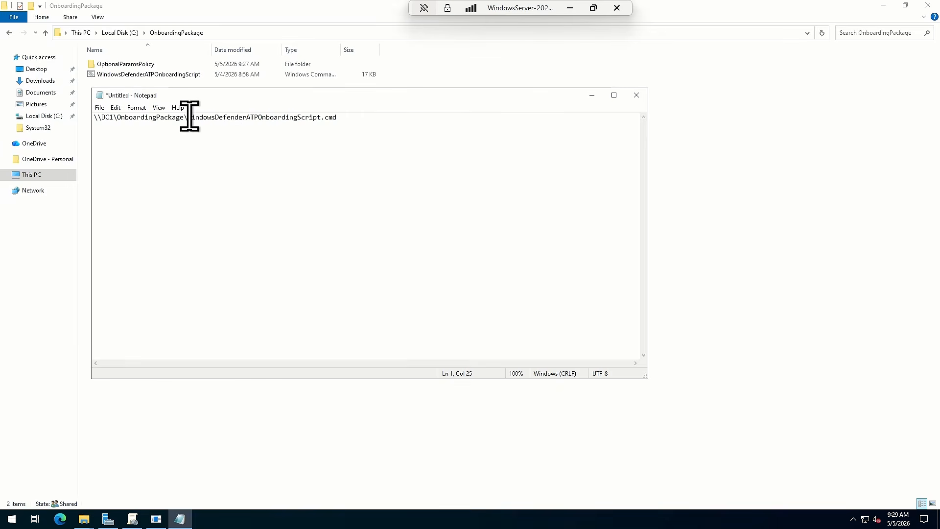
{"action": "left_click_drag", "start_coordinate": [189, 117], "coordinate": [73, 119]}
{"action": "key", "text": "ctrl+c"}
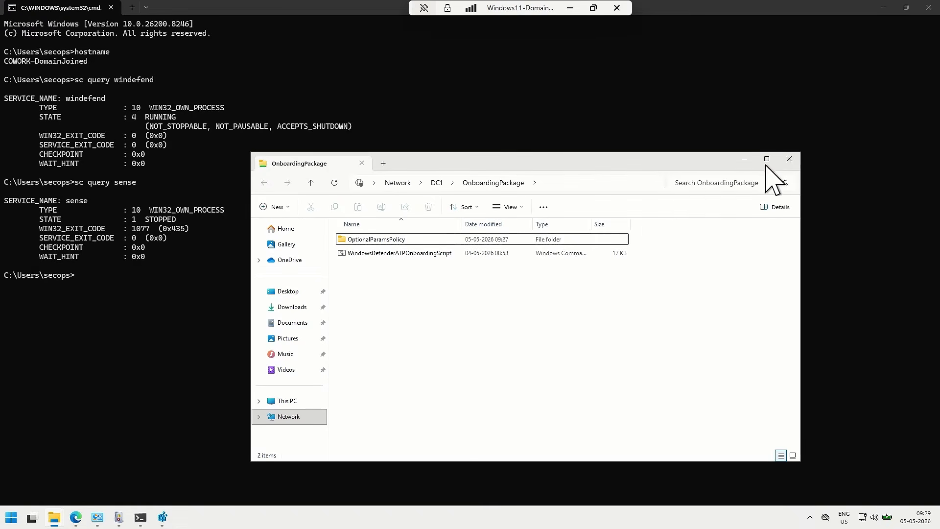
{"action": "left_click", "coordinate": [791, 158]}
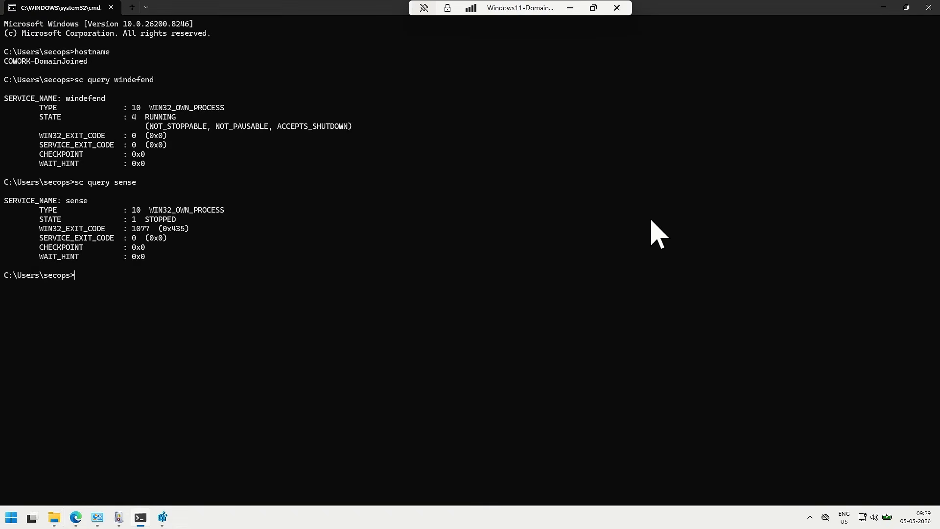
{"action": "key", "text": "super+r"}
{"action": "key", "text": "ctrl+v"}
{"action": "key", "text": "Return"}
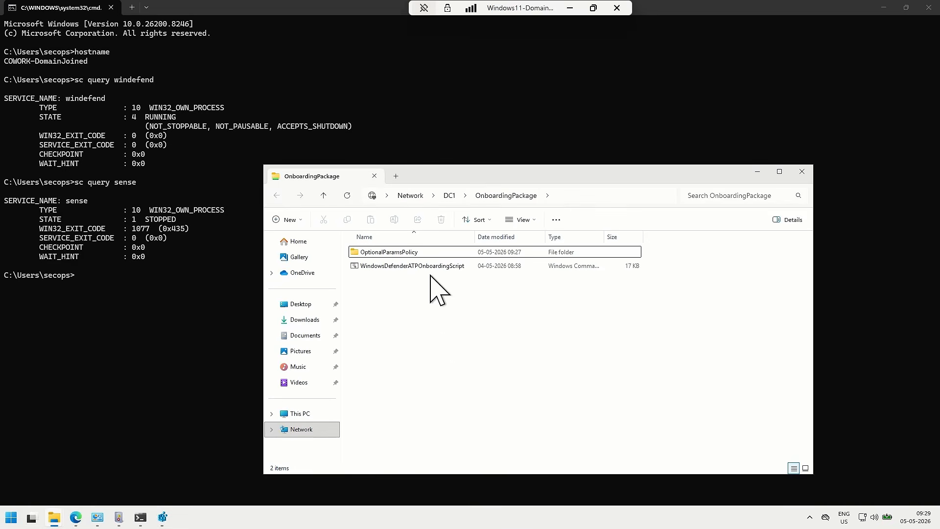
{"action": "left_click", "coordinate": [793, 175]}
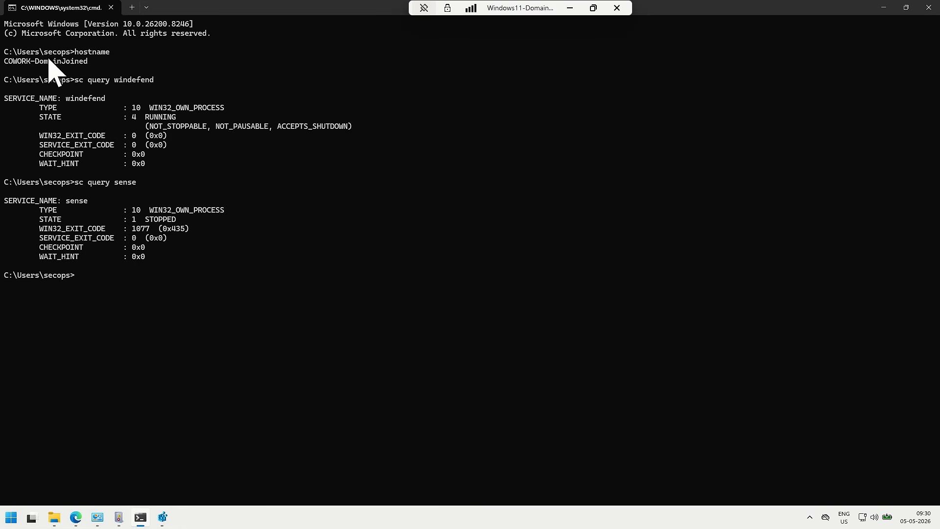
Highlight the Windows 11 hostname, switch to Server Manager on the server, and open Active Directory Users and Computers maximized
{"action": "left_click_drag", "start_coordinate": [22, 61], "coordinate": [88, 62]}
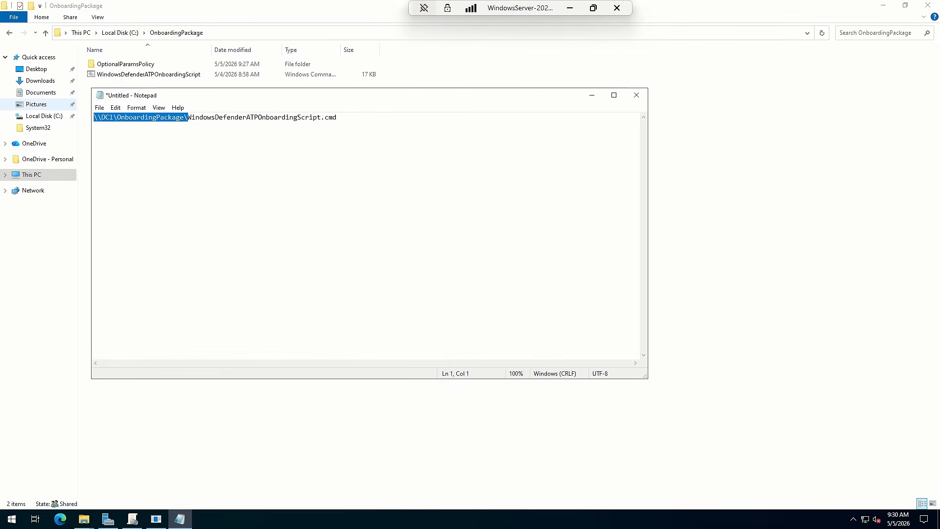
{"action": "mouse_move", "coordinate": [107, 519]}
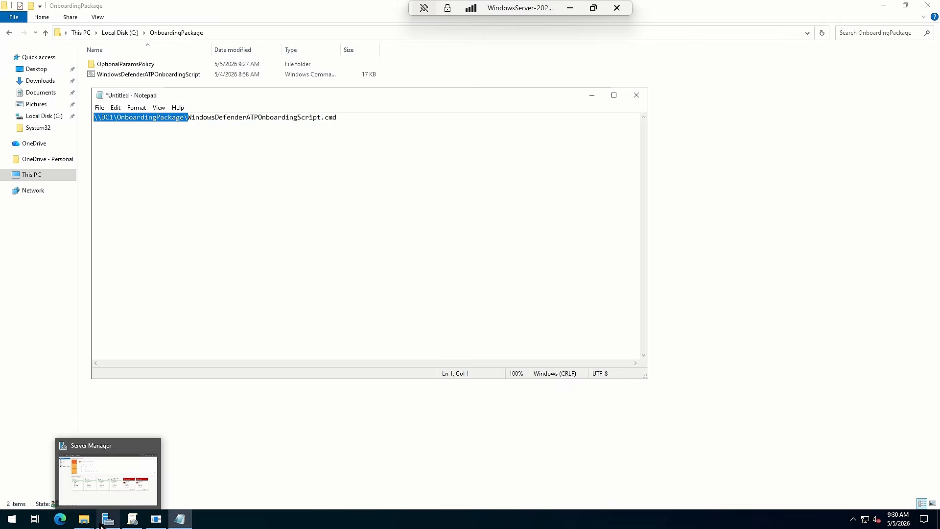
{"action": "left_click", "coordinate": [97, 454]}
{"action": "left_click", "coordinate": [868, 27]}
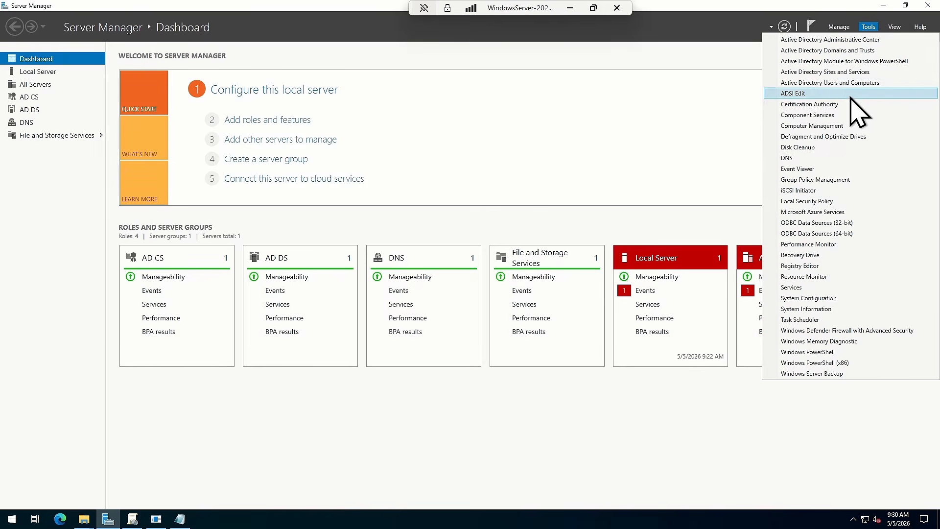
{"action": "left_click", "coordinate": [833, 71]}
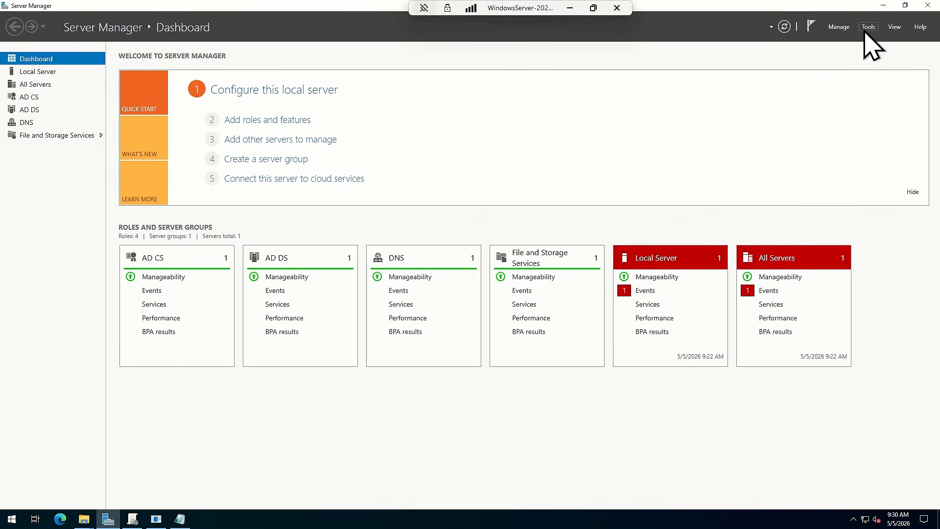
{"action": "left_click", "coordinate": [868, 26]}
{"action": "left_click", "coordinate": [830, 82]}
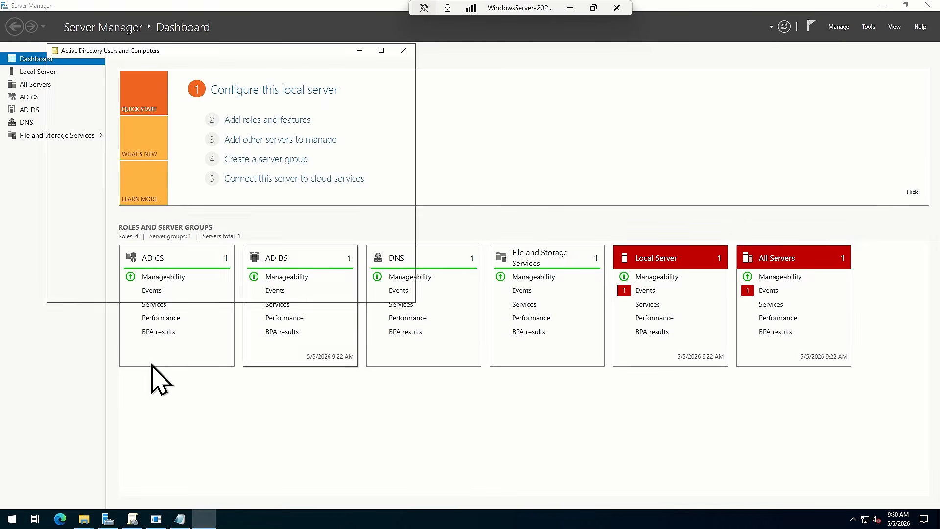
{"action": "left_click", "coordinate": [382, 51]}
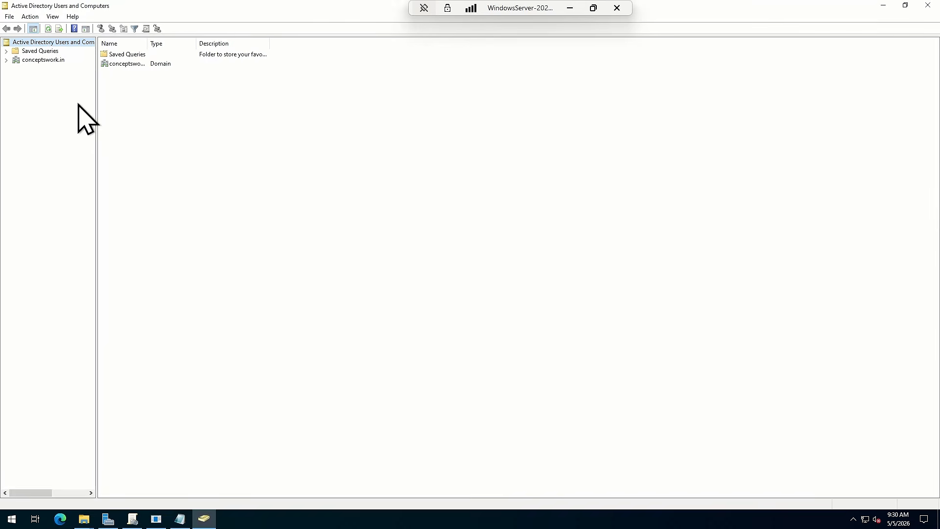
Show the Computers container of the conceptswork.in domain, widening the Name column and the tree pane to read full names
{"action": "left_click", "coordinate": [6, 59]}
{"action": "left_click", "coordinate": [47, 77]}
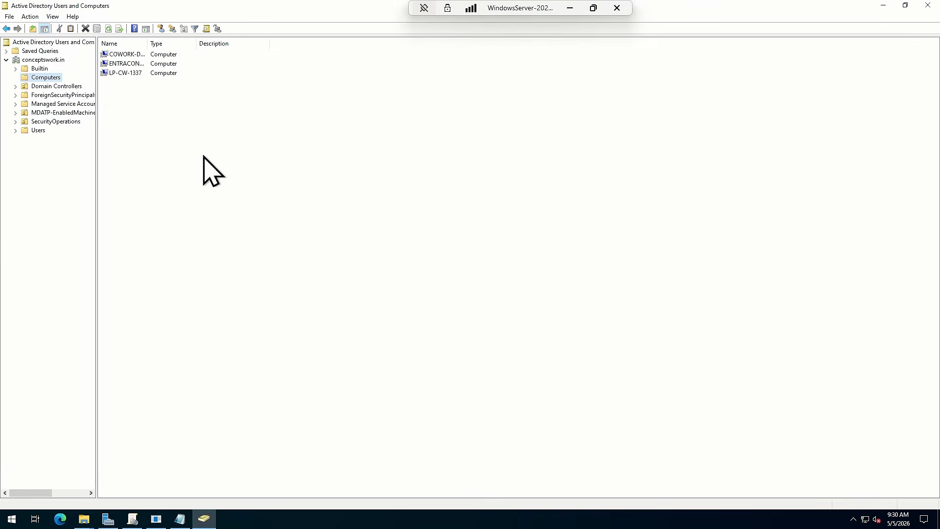
{"action": "left_click", "coordinate": [136, 54]}
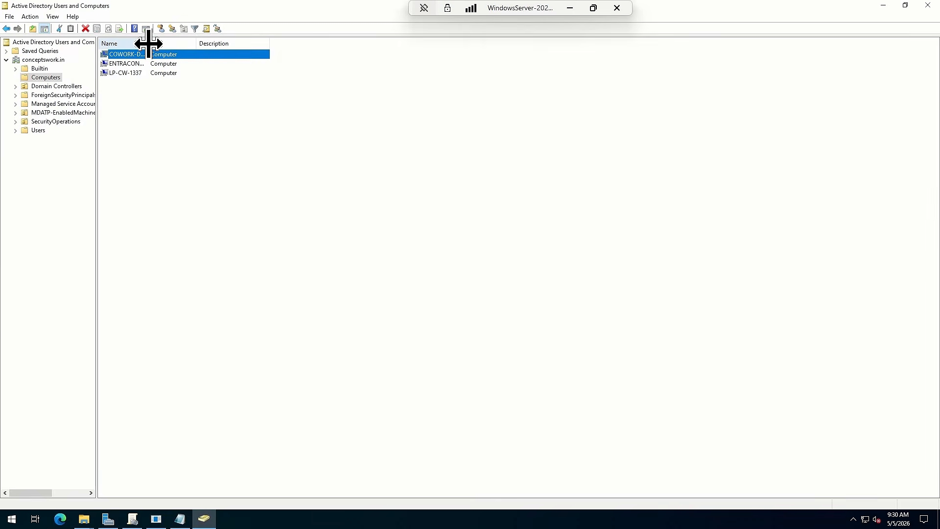
{"action": "left_click_drag", "start_coordinate": [149, 44], "coordinate": [280, 74]}
{"action": "left_click", "coordinate": [457, 261]}
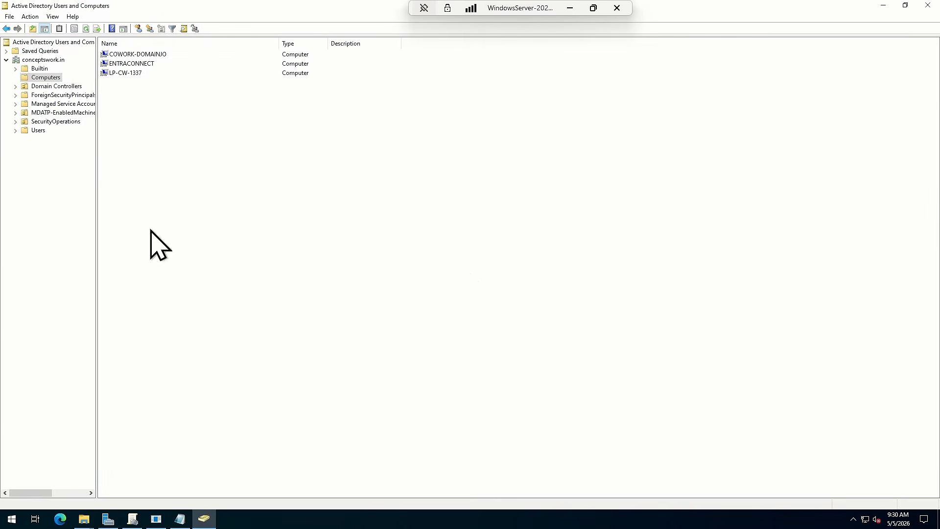
{"action": "left_click_drag", "start_coordinate": [96, 59], "coordinate": [277, 64]}
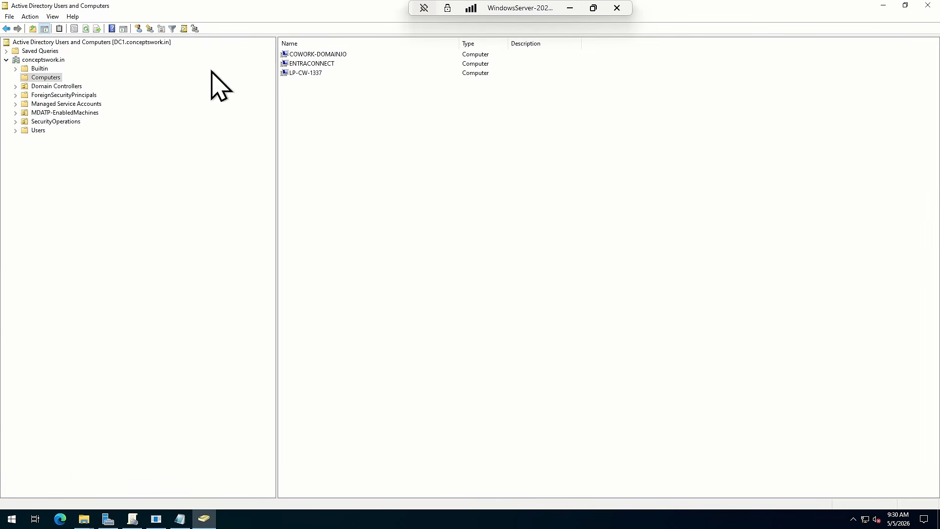
Check the contents of the MDATP-EnabledMachines OU and select the COWORK-DOMAINJO computer in the Computers container
{"action": "left_click", "coordinate": [74, 113]}
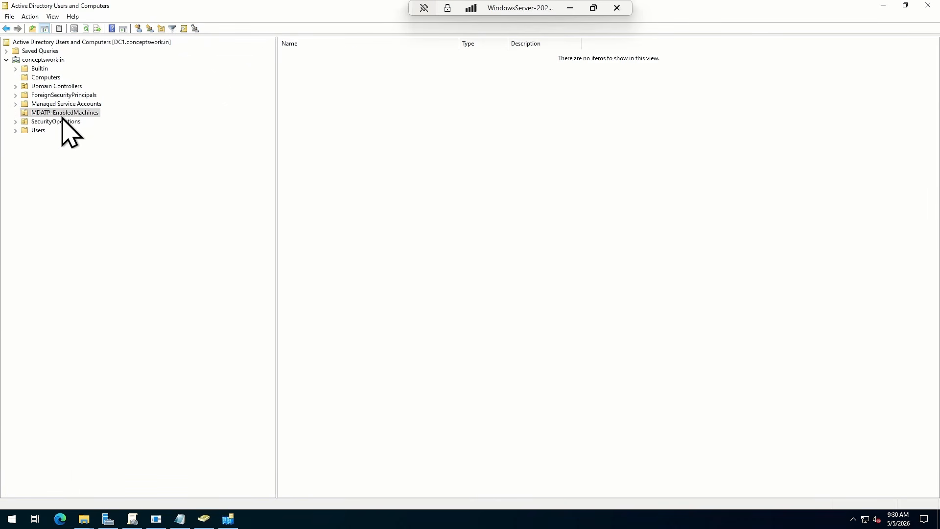
{"action": "left_click", "coordinate": [34, 78]}
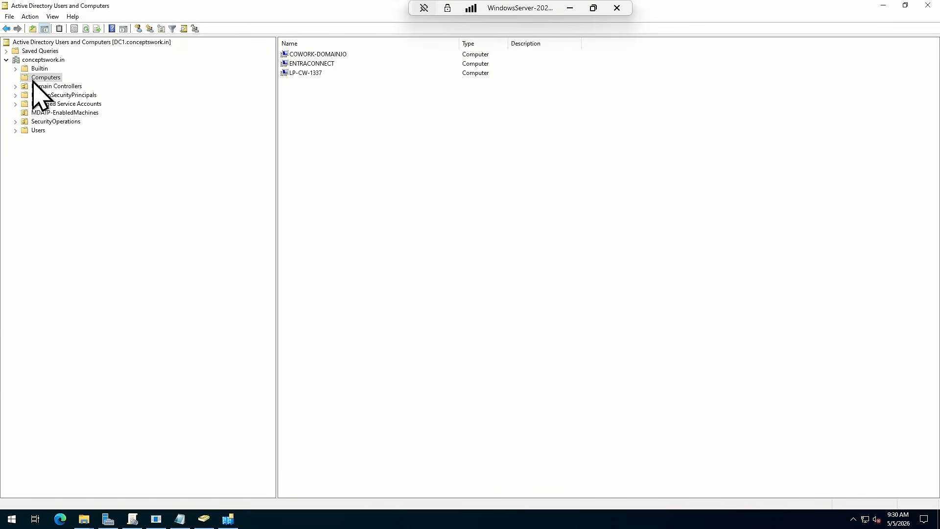
{"action": "left_click", "coordinate": [306, 54]}
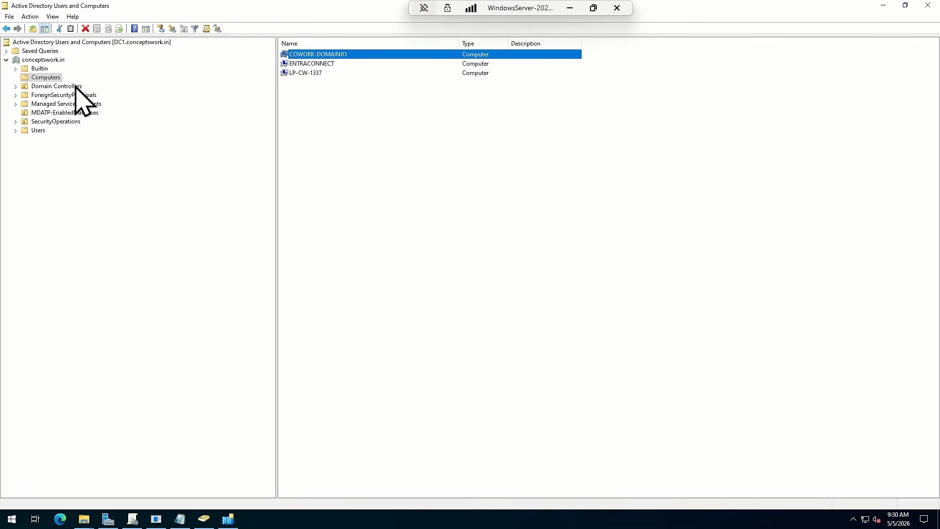
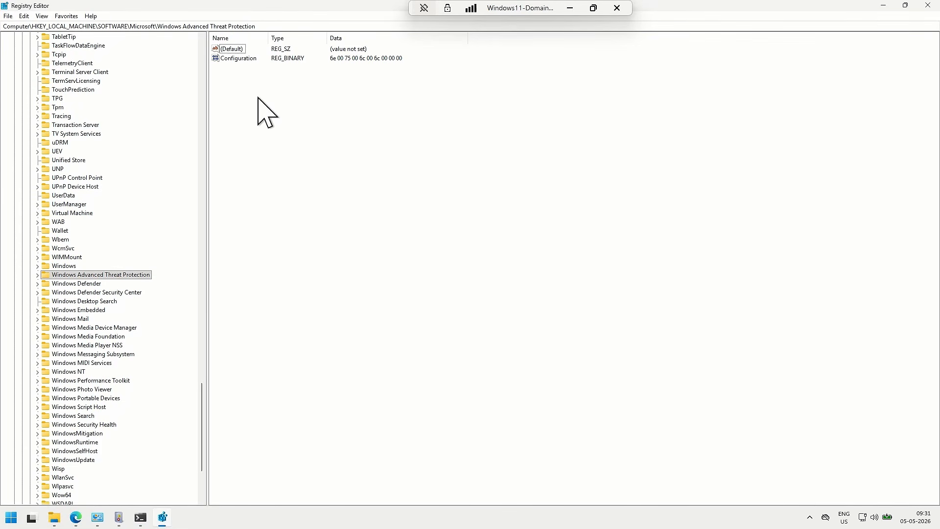
Check the Application log and the Microsoft > Windows > SENSE Operational log in Event Viewer on the Windows 11 machine
{"action": "left_click", "coordinate": [120, 517]}
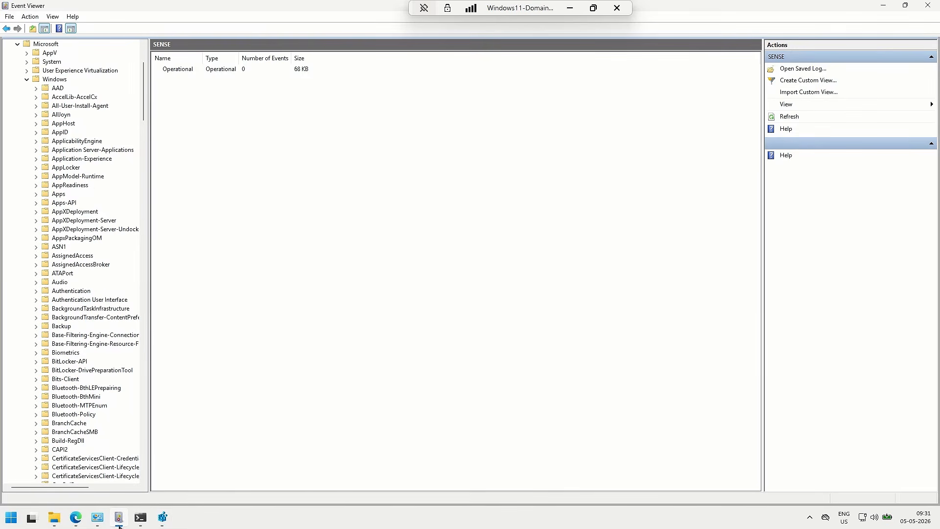
{"action": "scroll", "coordinate": [76, 236], "scroll_direction": "up", "scroll_amount": 4}
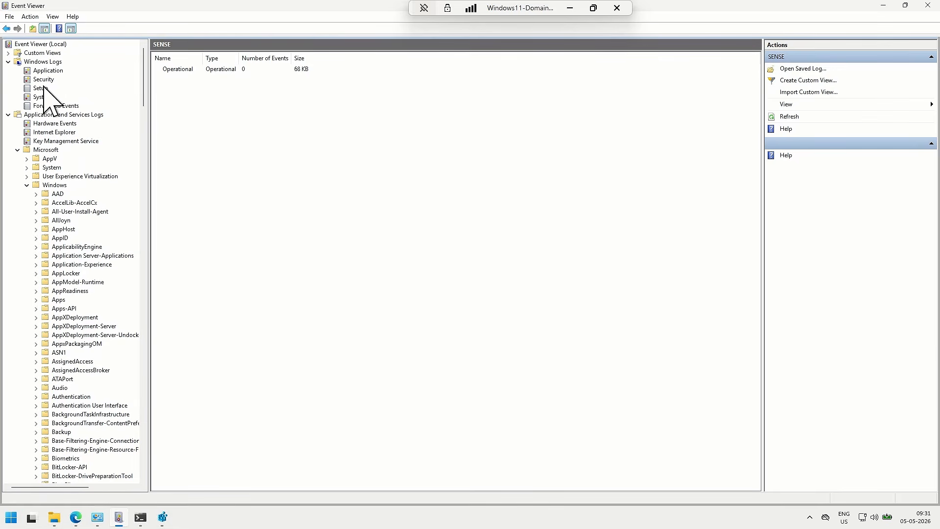
{"action": "left_click", "coordinate": [48, 70]}
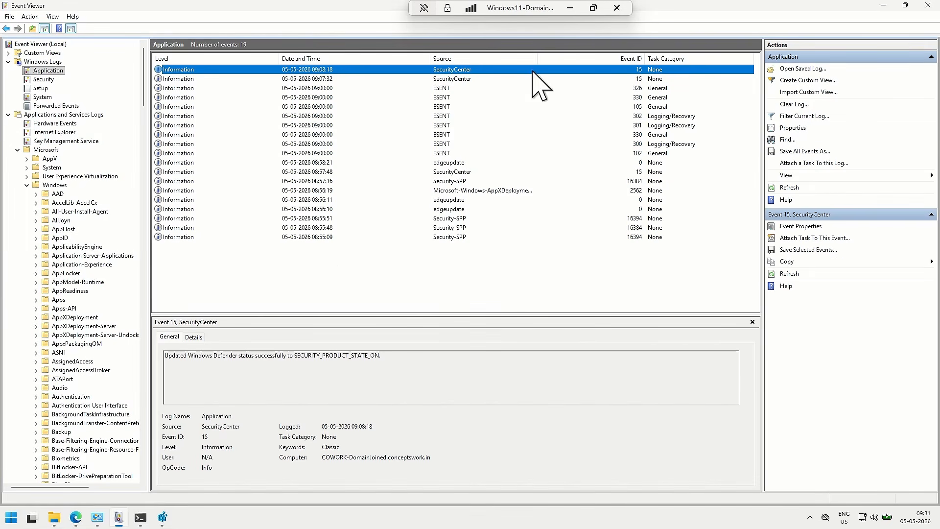
{"action": "scroll", "coordinate": [76, 281], "scroll_direction": "down", "scroll_amount": 19}
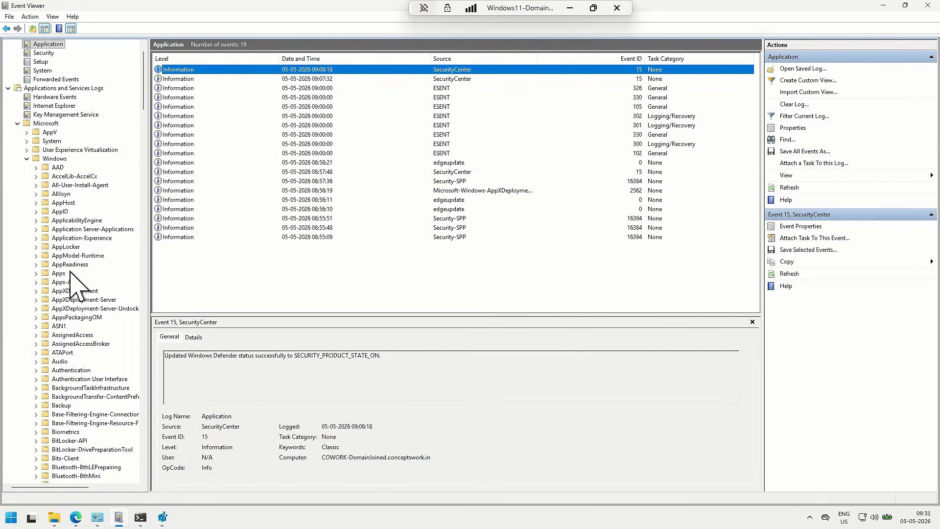
{"action": "scroll", "coordinate": [67, 270], "scroll_direction": "down", "scroll_amount": 20}
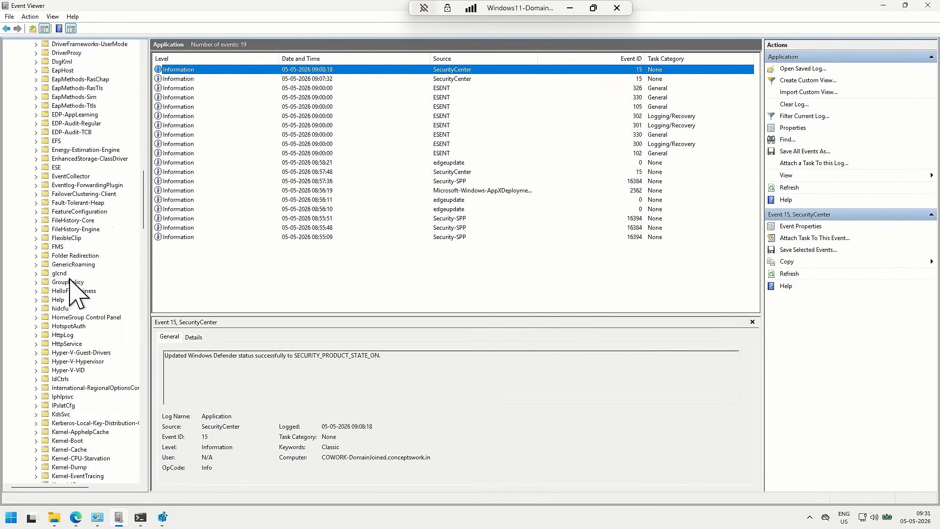
{"action": "scroll", "coordinate": [78, 281], "scroll_direction": "down", "scroll_amount": 20}
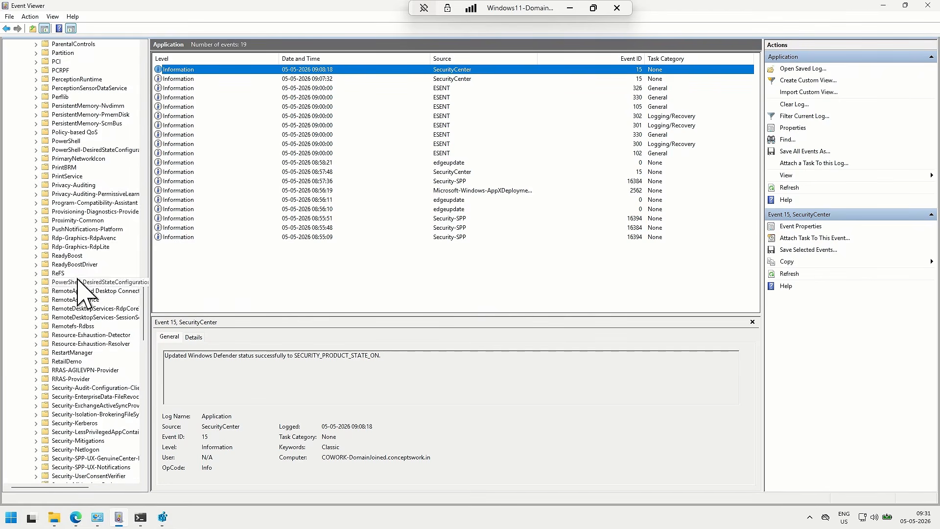
{"action": "left_click", "coordinate": [58, 362]}
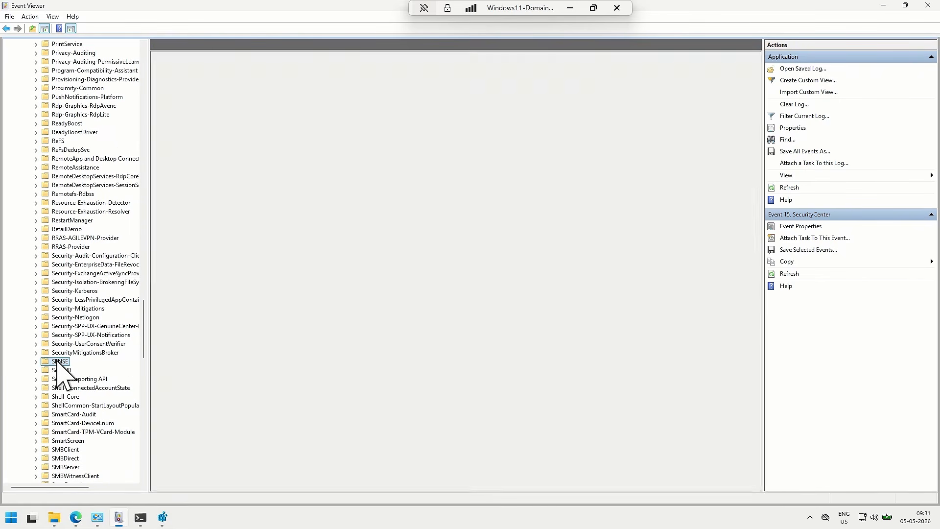
{"action": "double_click", "coordinate": [211, 70]}
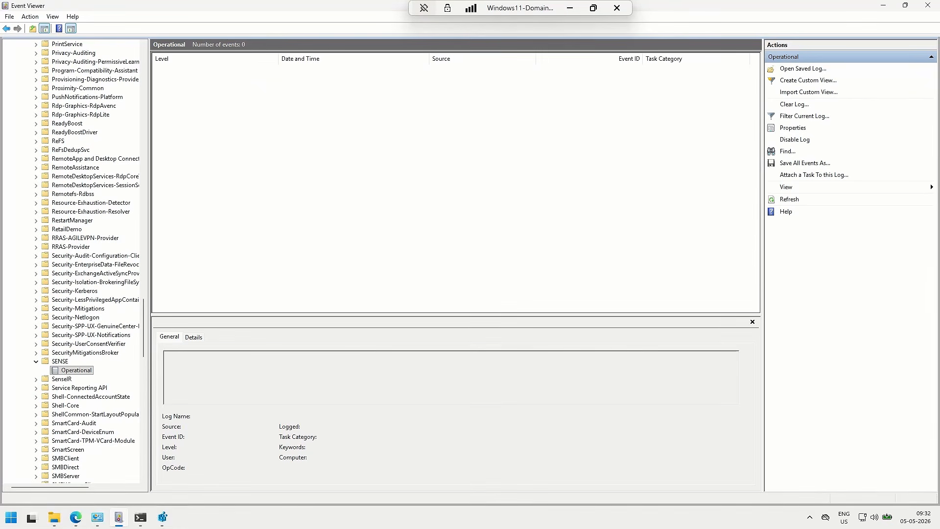
Switch to the server, launch gpmc.msc, and create a GPO named COWork-MDE-Onboarding under Group Policy Objects of conceptswork.in
{"action": "key", "text": "alt+Tab"}
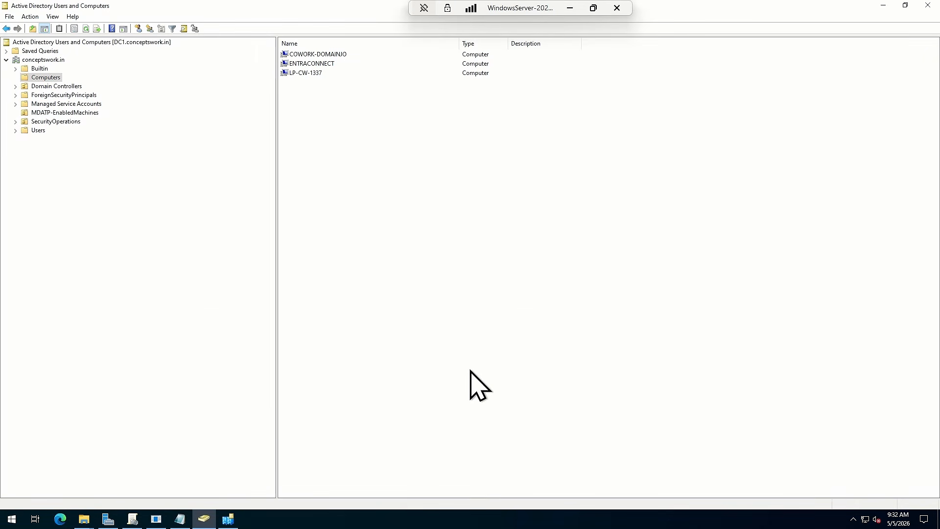
{"action": "key", "text": "super+r"}
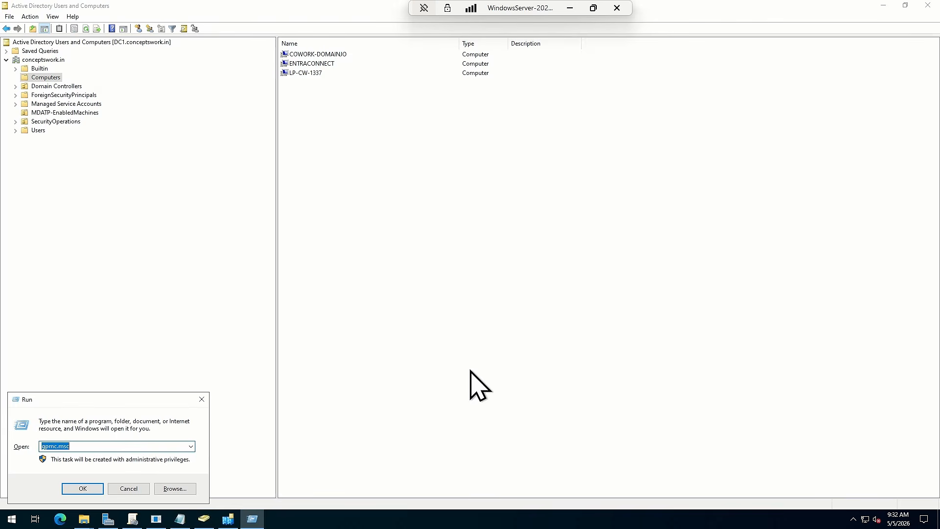
{"action": "key", "text": "Return"}
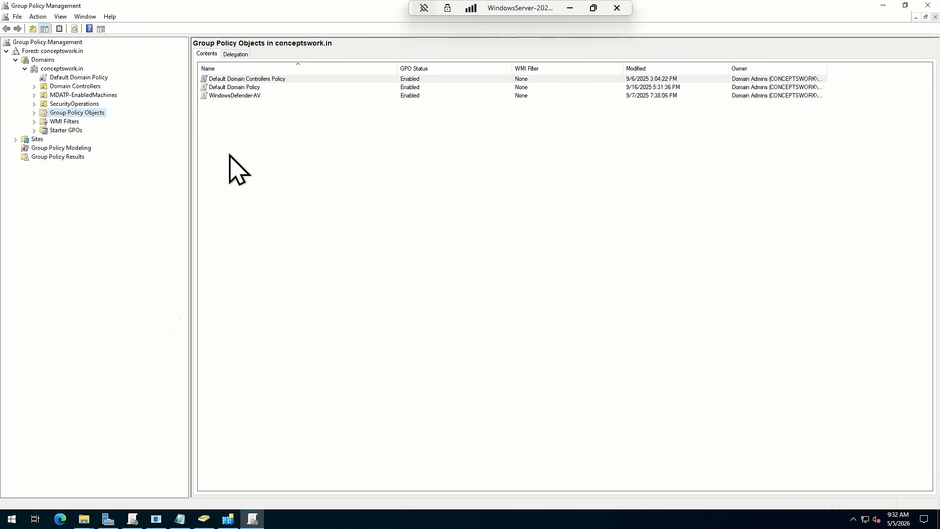
{"action": "right_click", "coordinate": [79, 114]}
{"action": "left_click", "coordinate": [94, 121]}
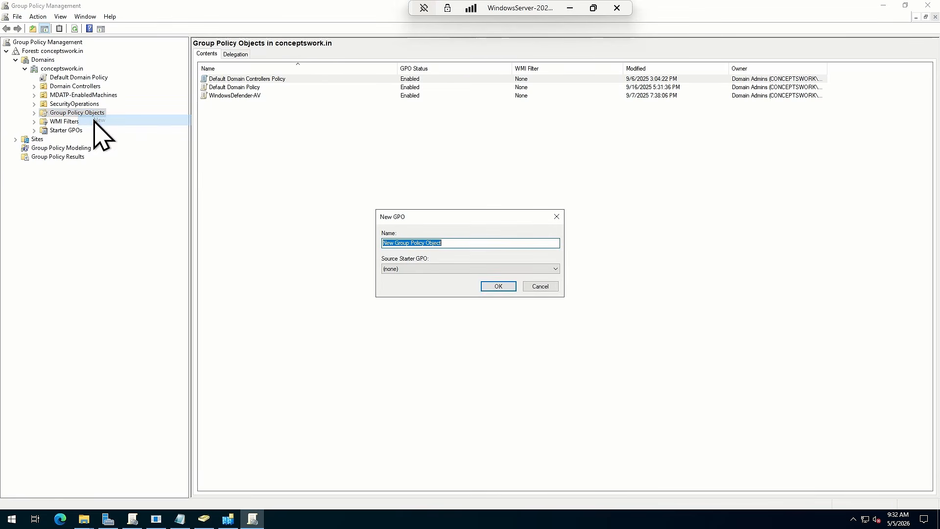
{"action": "type", "text": "MDE-Onboarding"}
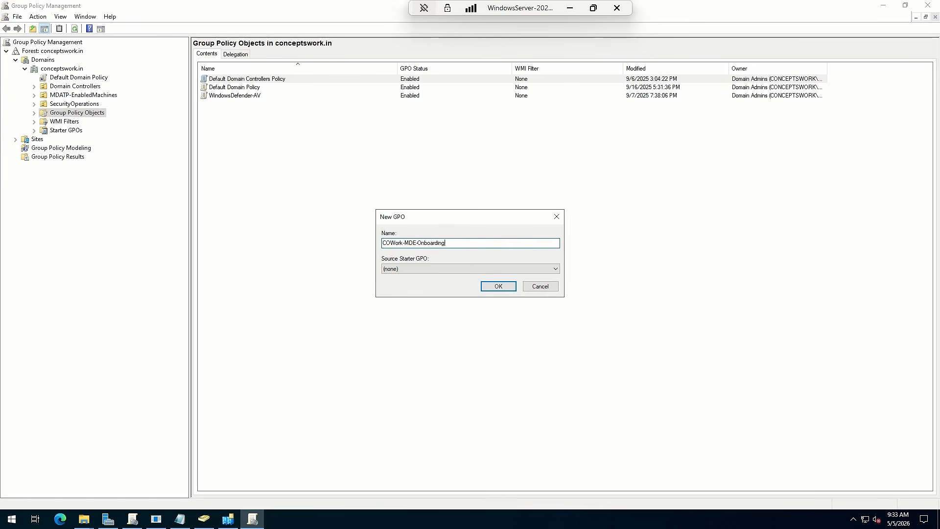
{"action": "key", "text": "Return"}
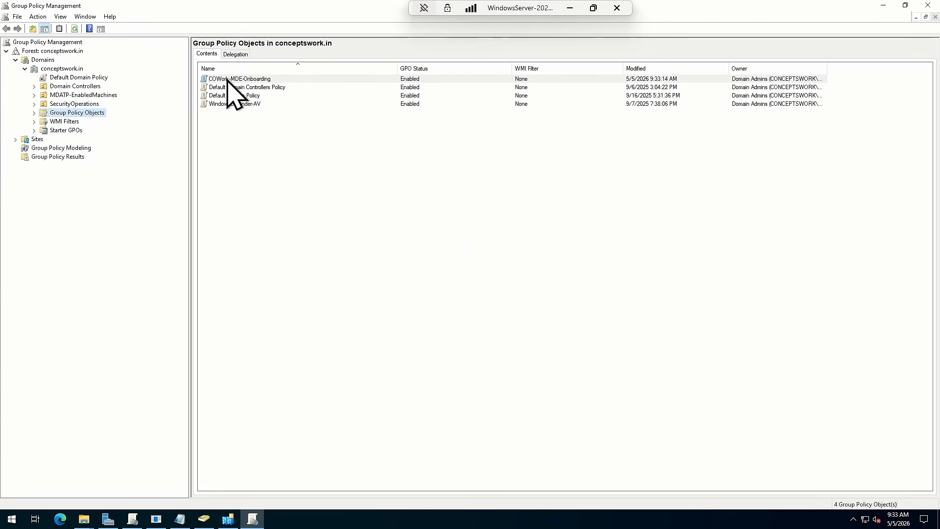
Expand Group Policy Objects and open the COWork-MDE-Onboarding GPO for editing in a maximized Group Policy Management Editor
{"action": "left_click", "coordinate": [33, 113]}
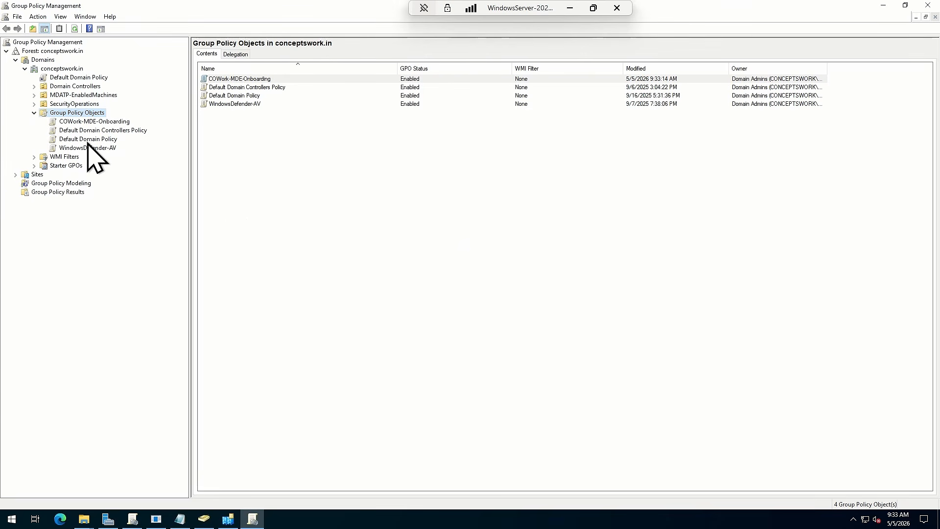
{"action": "left_click", "coordinate": [85, 122]}
{"action": "right_click", "coordinate": [84, 124]}
{"action": "left_click", "coordinate": [95, 128]}
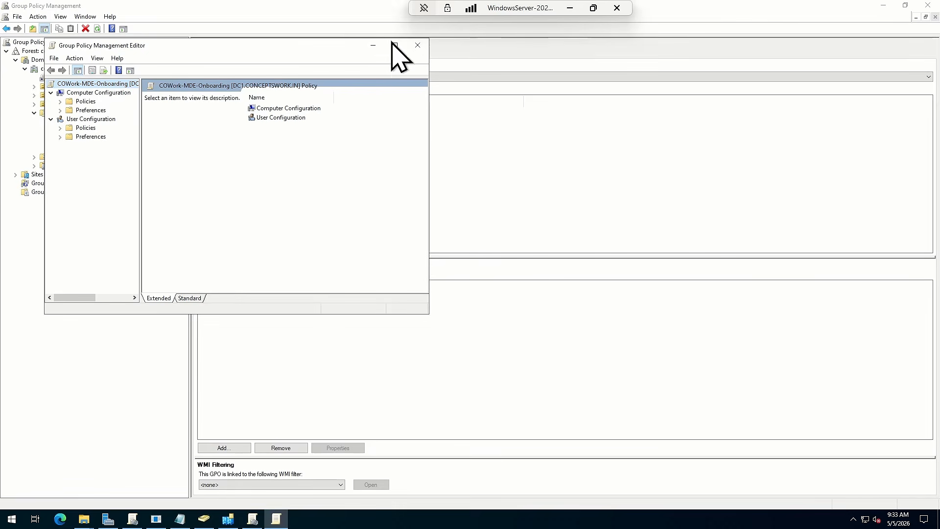
{"action": "left_click", "coordinate": [393, 45]}
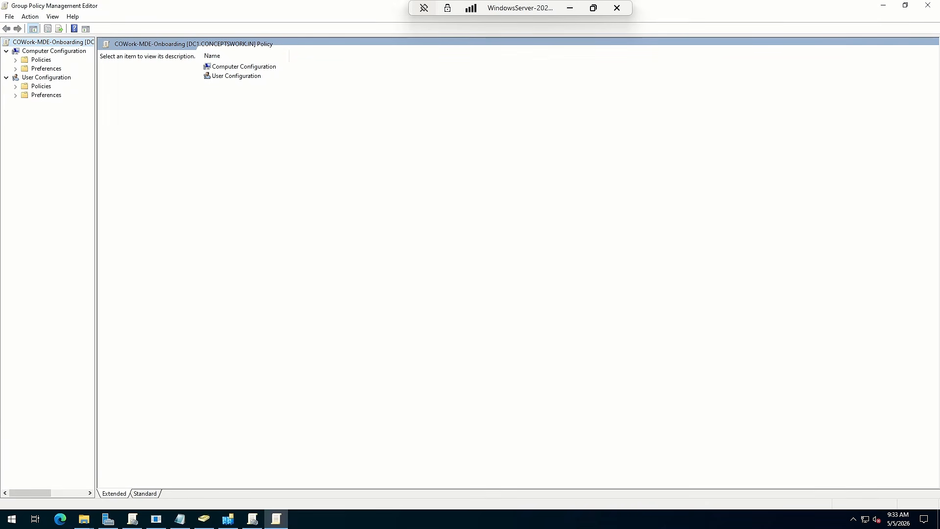
Open Scheduled Tasks under Computer Configuration > Preferences > Control Panel Settings
{"action": "left_click", "coordinate": [46, 68]}
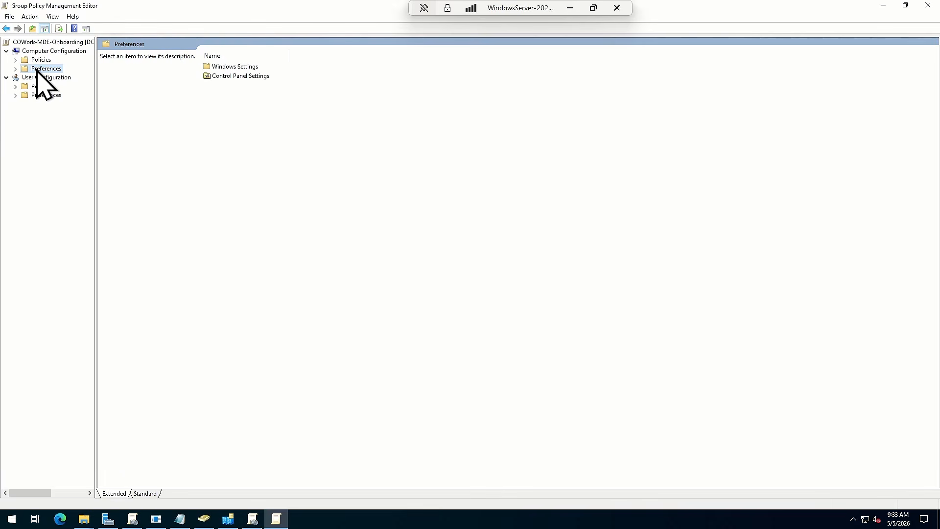
{"action": "left_click", "coordinate": [15, 68]}
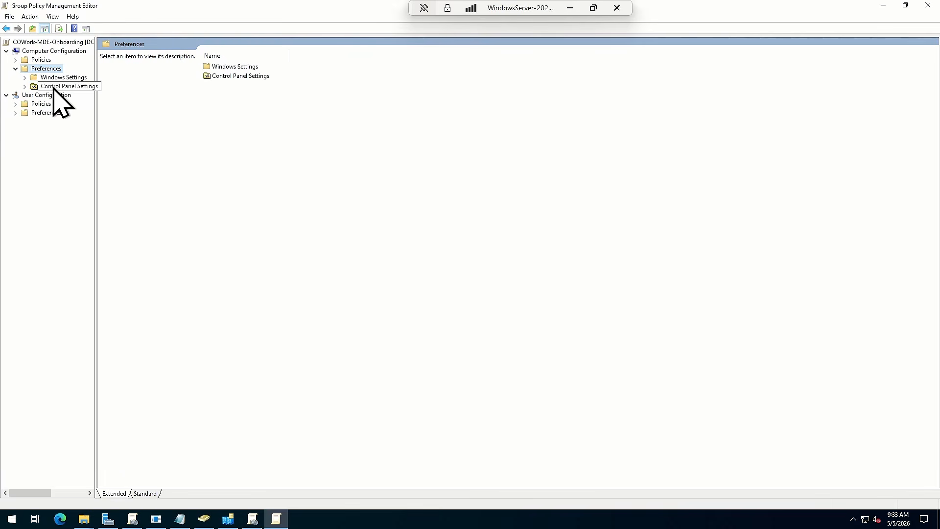
{"action": "left_click", "coordinate": [54, 86]}
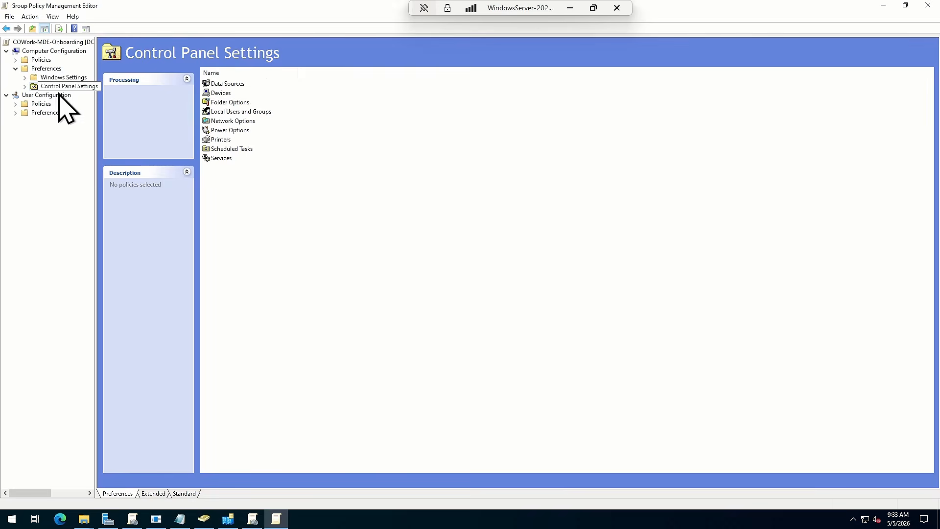
{"action": "double_click", "coordinate": [219, 149]}
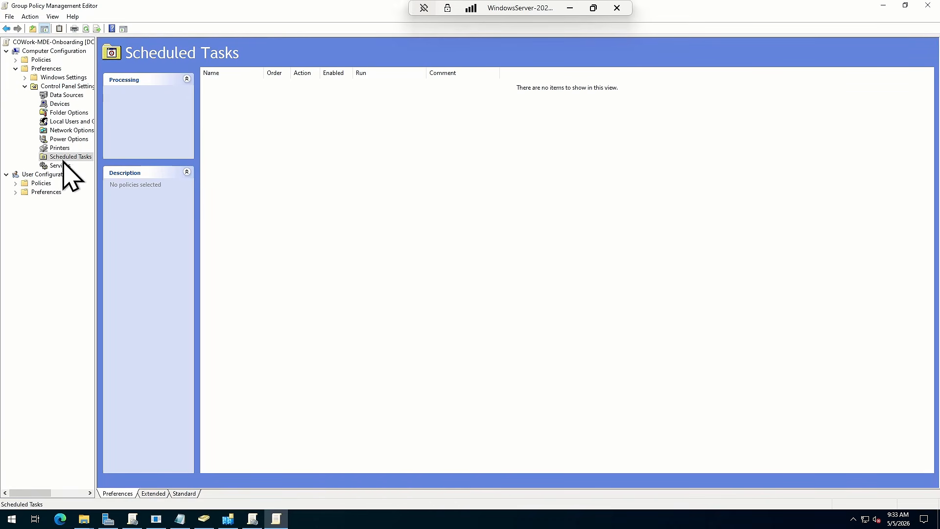
Start a new Immediate Task (At least Windows 7) and name it MDE-Onboarding
{"action": "right_click", "coordinate": [271, 141]}
{"action": "mouse_move", "coordinate": [289, 150]}
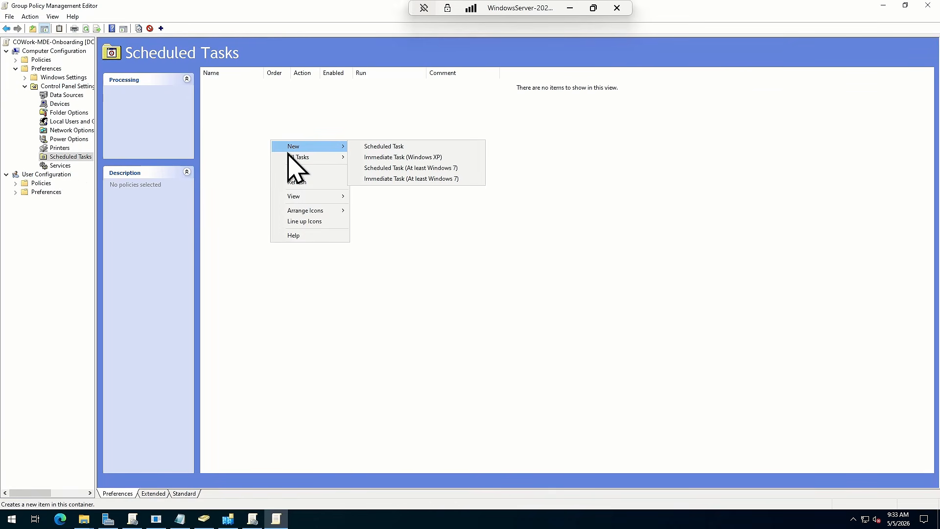
{"action": "left_click", "coordinate": [382, 178]}
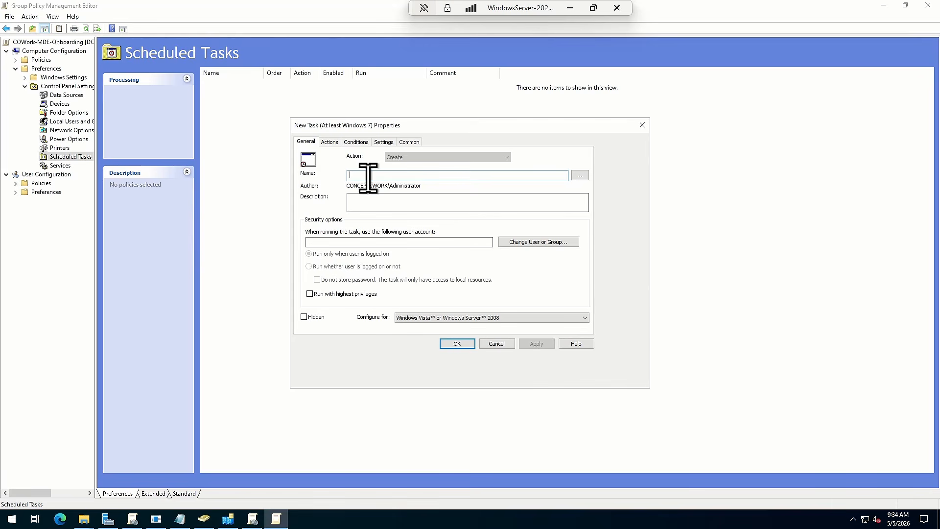
{"action": "type", "text": "MDE-Onboarding"}
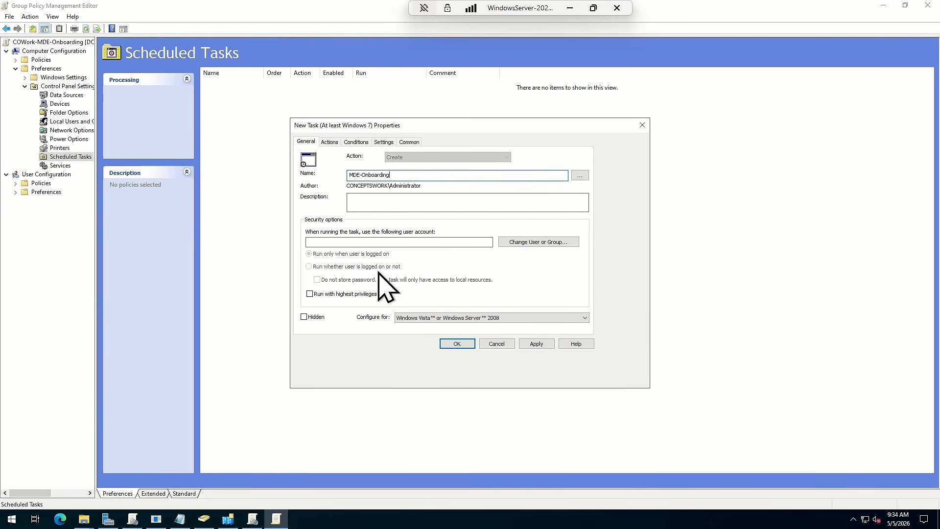
Set the task to run with highest privileges under the NT AUTHORITY\System account
{"action": "left_click", "coordinate": [338, 294]}
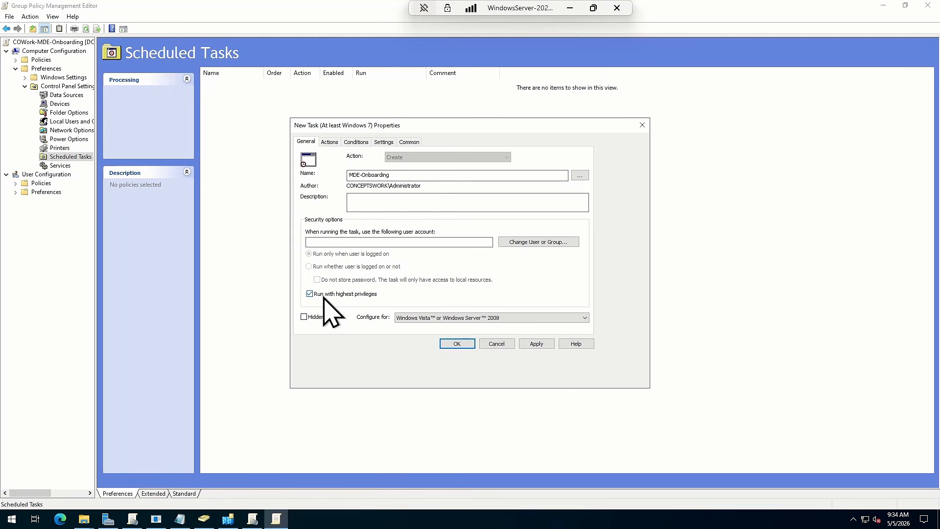
{"action": "left_click", "coordinate": [541, 242]}
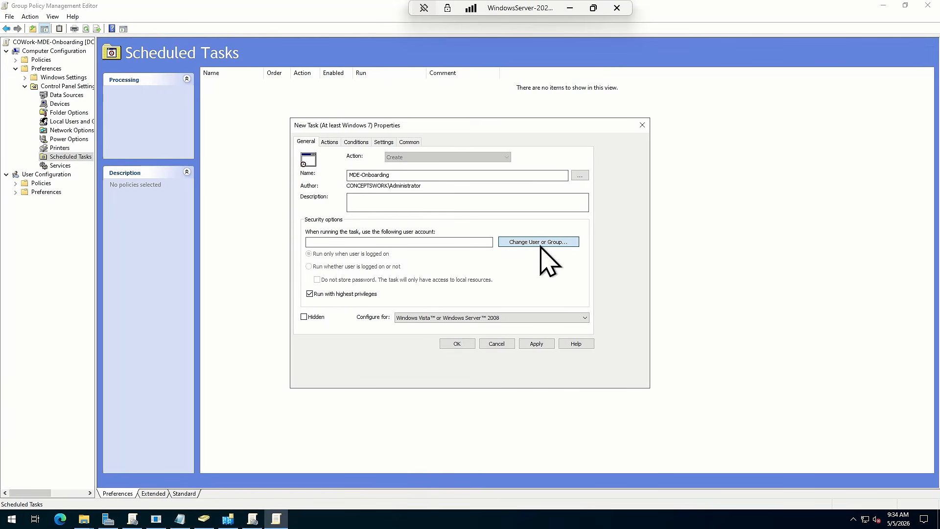
{"action": "type", "text": "System"}
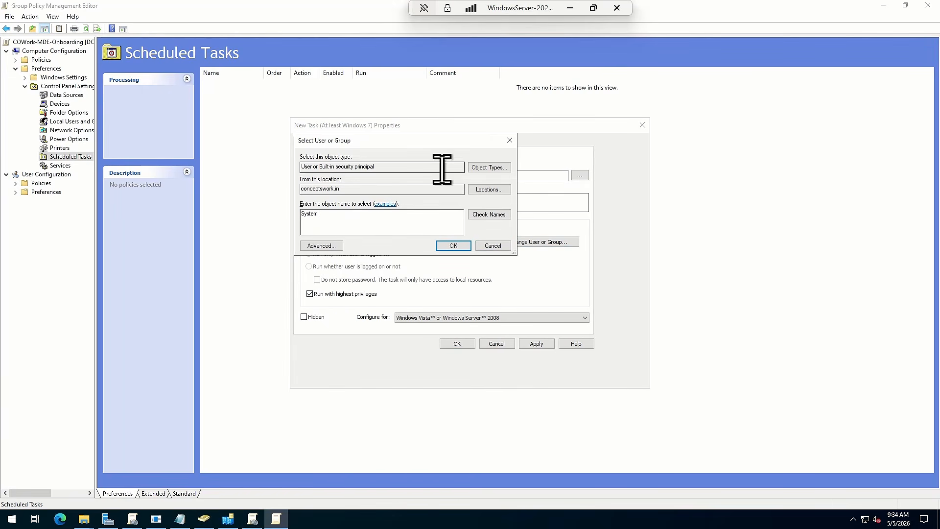
{"action": "left_click", "coordinate": [490, 216]}
{"action": "left_click", "coordinate": [454, 245]}
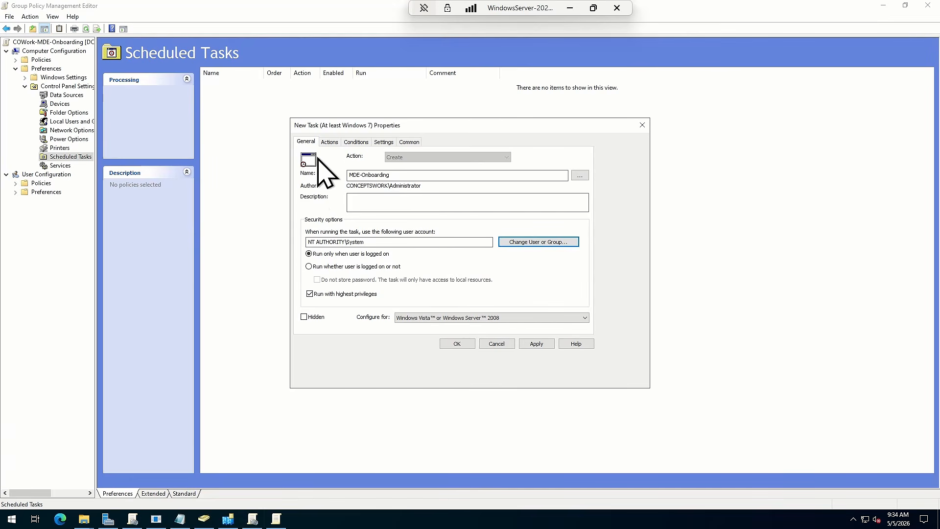
Add a Start a program action with the script path \\DC1\OnboardingPackage\WindowsDefenderATPOnboardingScript.cmd copied from the Notepad note
{"action": "left_click", "coordinate": [327, 142]}
{"action": "left_click", "coordinate": [321, 315]}
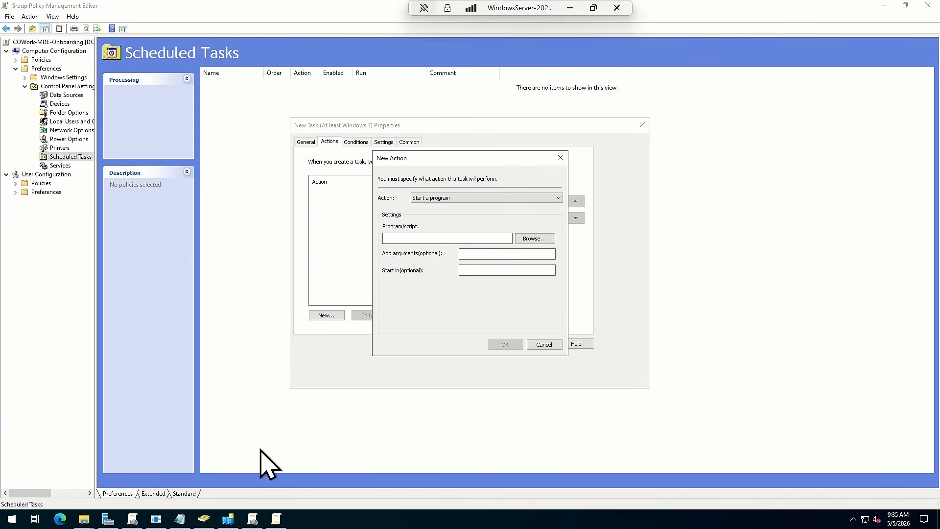
{"action": "left_click", "coordinate": [180, 520]}
{"action": "left_click", "coordinate": [397, 138]}
{"action": "left_click_drag", "start_coordinate": [397, 138], "coordinate": [13, 112]}
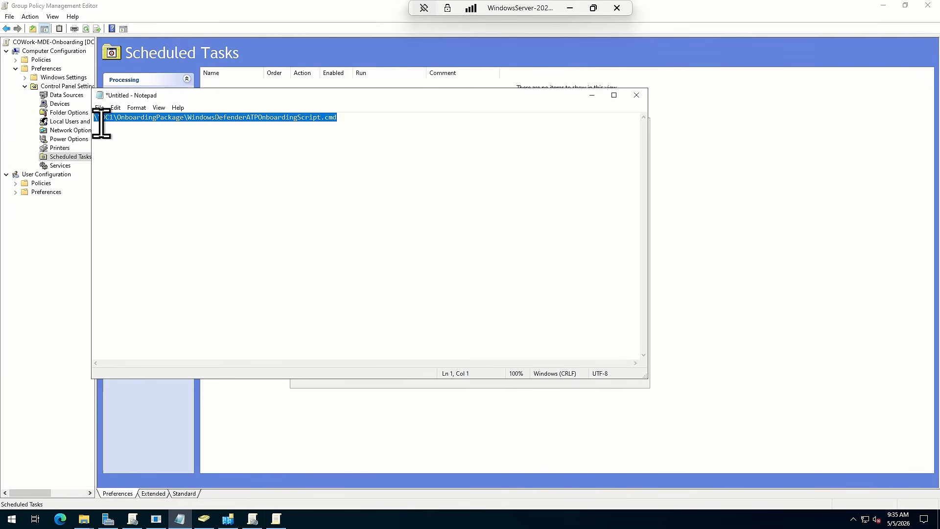
{"action": "left_click", "coordinate": [592, 96]}
{"action": "left_click", "coordinate": [413, 238]}
{"action": "key", "text": "ctrl+v"}
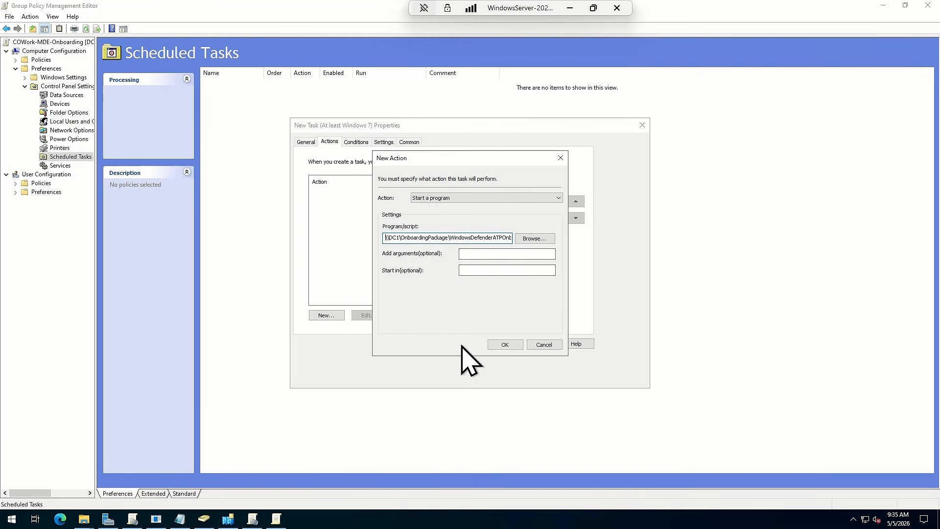
{"action": "left_click", "coordinate": [505, 345]}
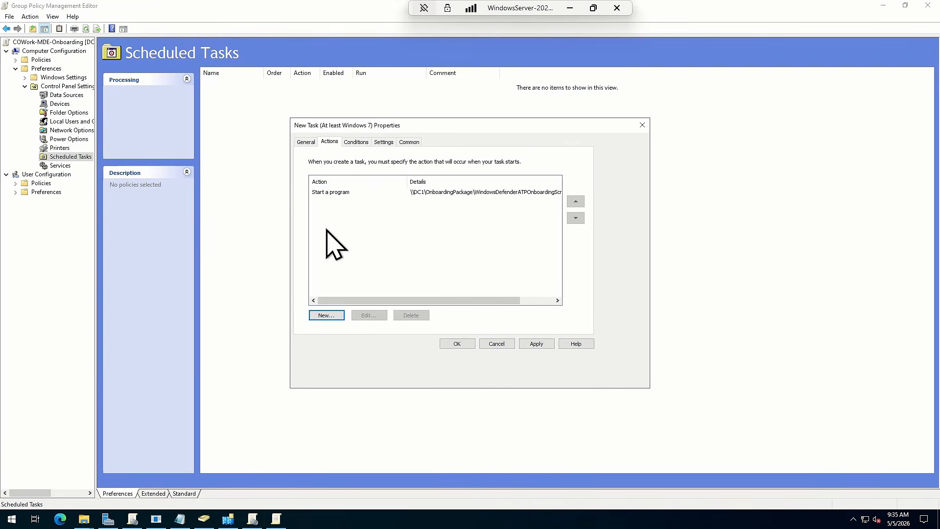
Review the task's conditions, additional settings, and common options
{"action": "left_click", "coordinate": [355, 142]}
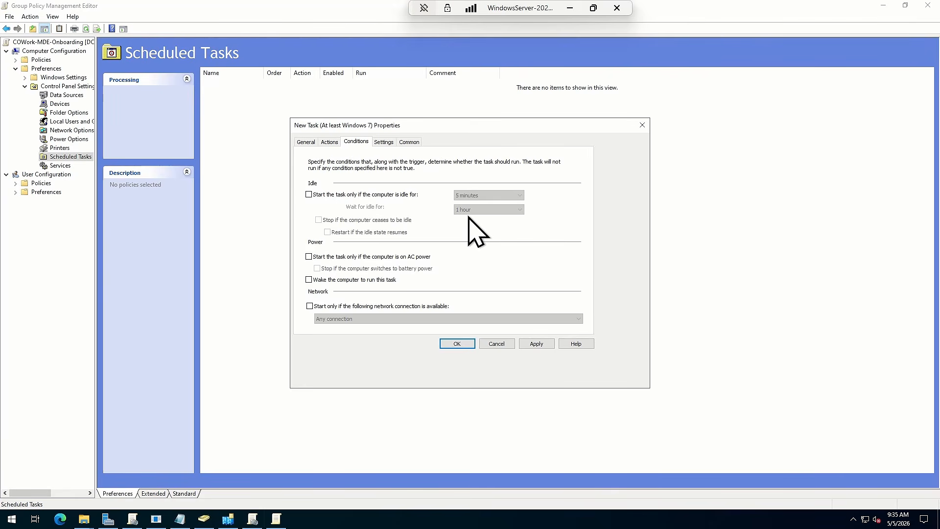
{"action": "left_click", "coordinate": [384, 142]}
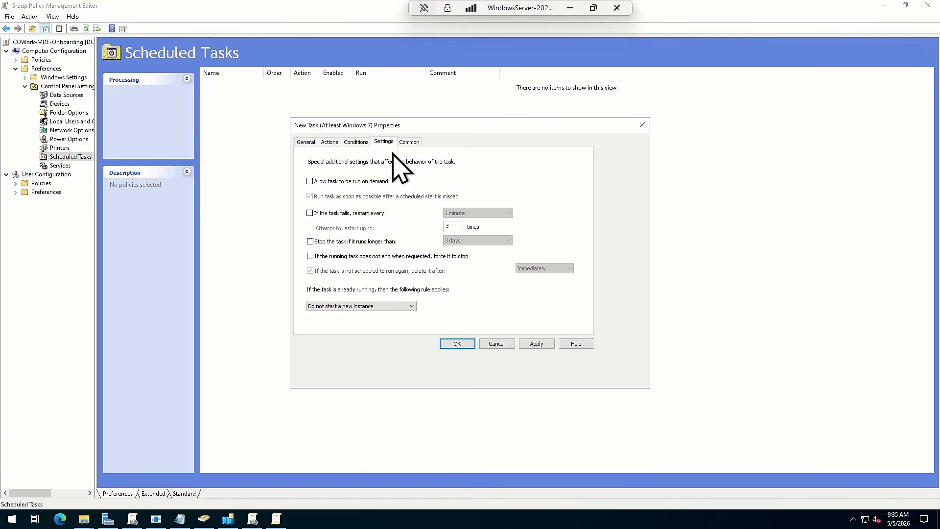
{"action": "left_click", "coordinate": [417, 146]}
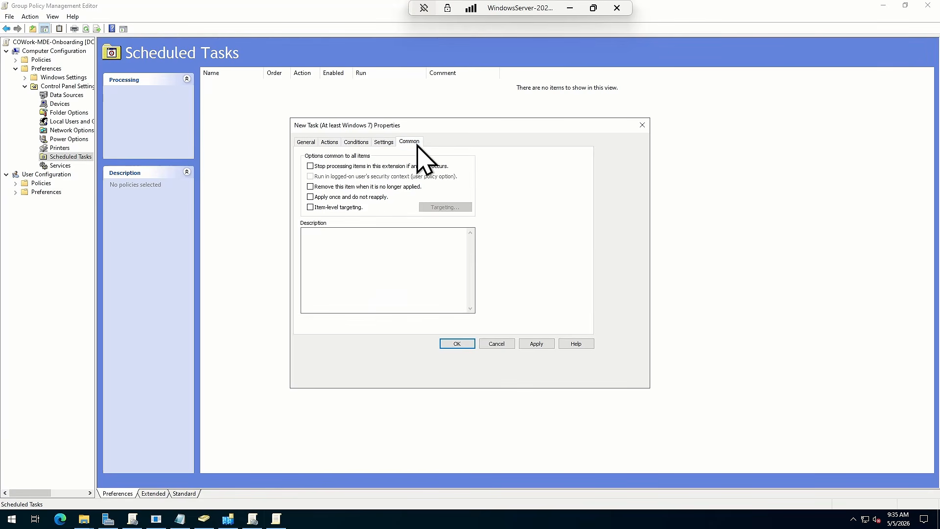
Recheck the MDE-Onboarding task's conditions, action and general settings, and save the task
{"action": "left_click", "coordinate": [375, 142]}
{"action": "left_click", "coordinate": [356, 141]}
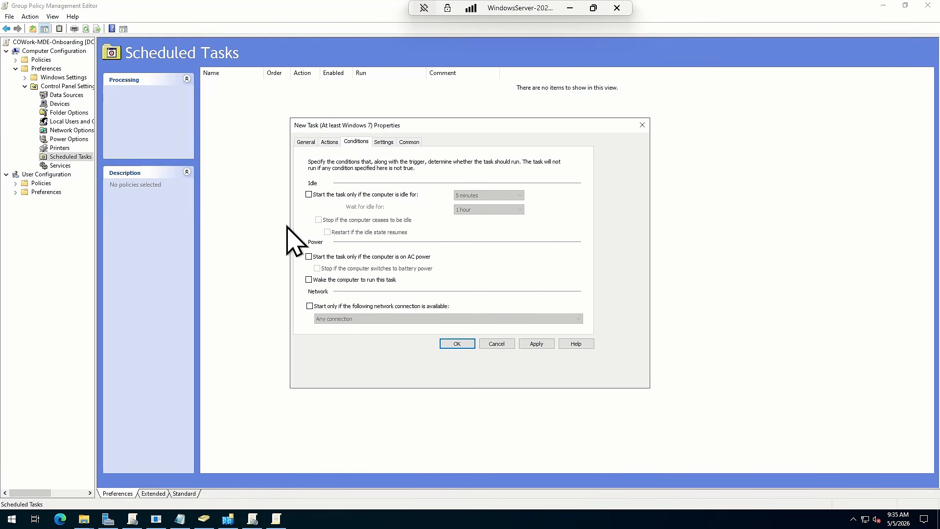
{"action": "left_click", "coordinate": [329, 142]}
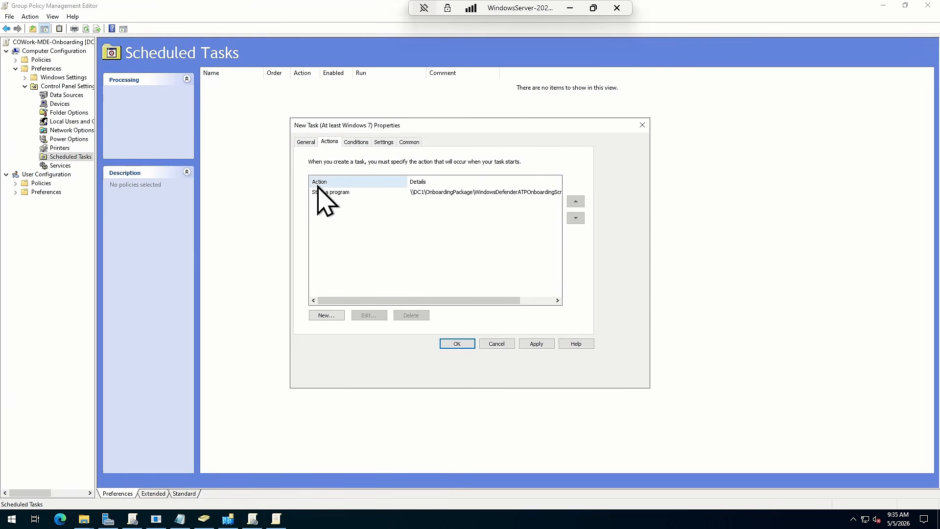
{"action": "left_click", "coordinate": [306, 142]}
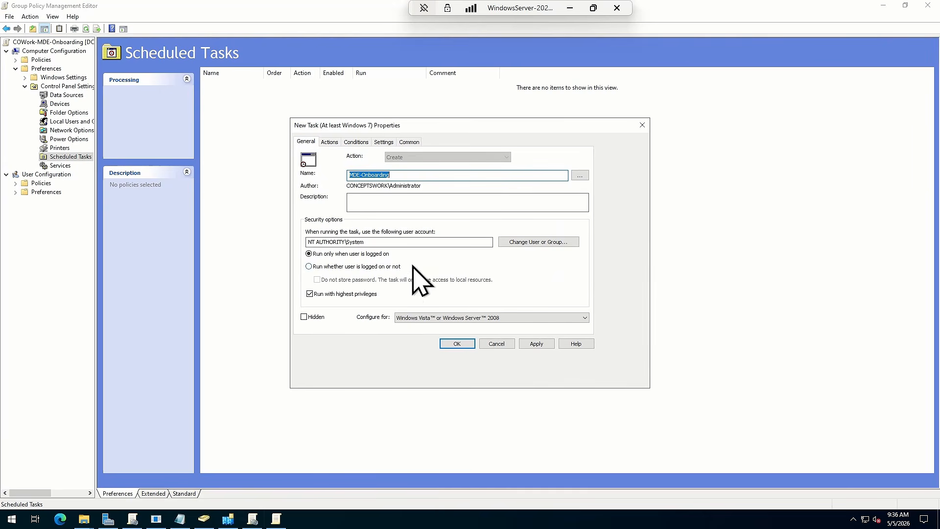
{"action": "left_click", "coordinate": [530, 344]}
{"action": "left_click", "coordinate": [459, 345]}
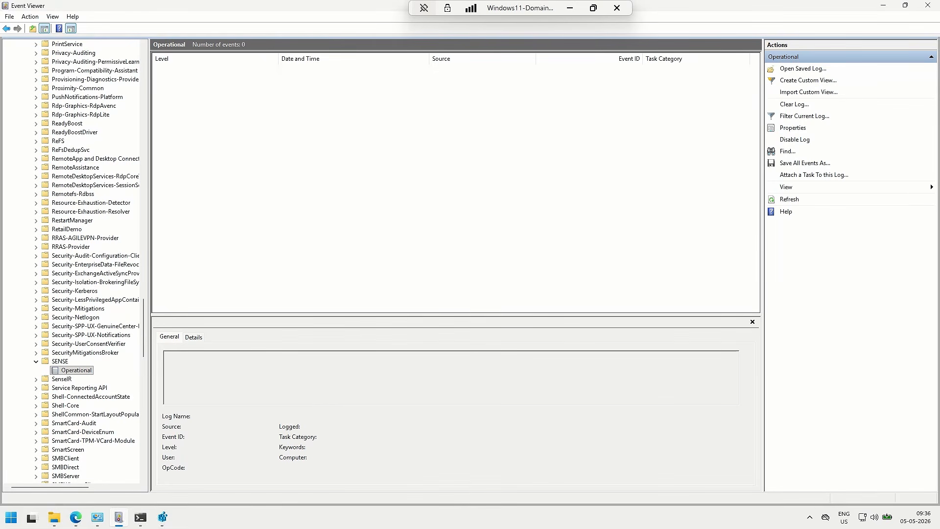
On the Windows 11 domain machine, open Command Prompt as administrator and mute the system sound
{"action": "key", "text": "super"}
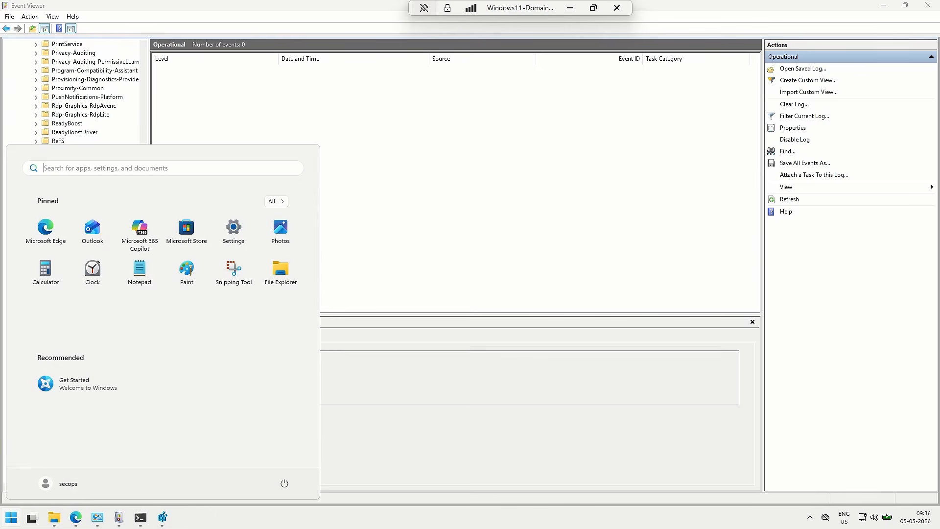
{"action": "type", "text": "cmd"}
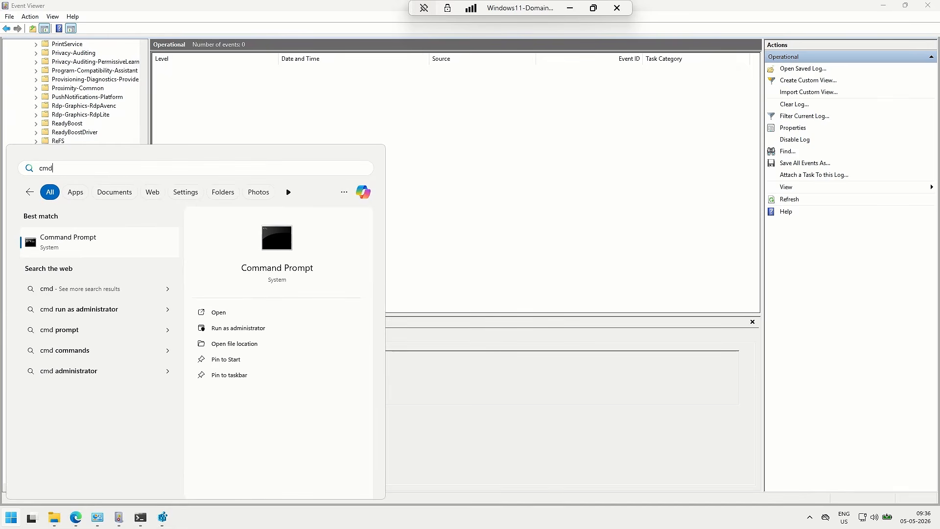
{"action": "right_click", "coordinate": [120, 251]}
{"action": "left_click", "coordinate": [149, 269]}
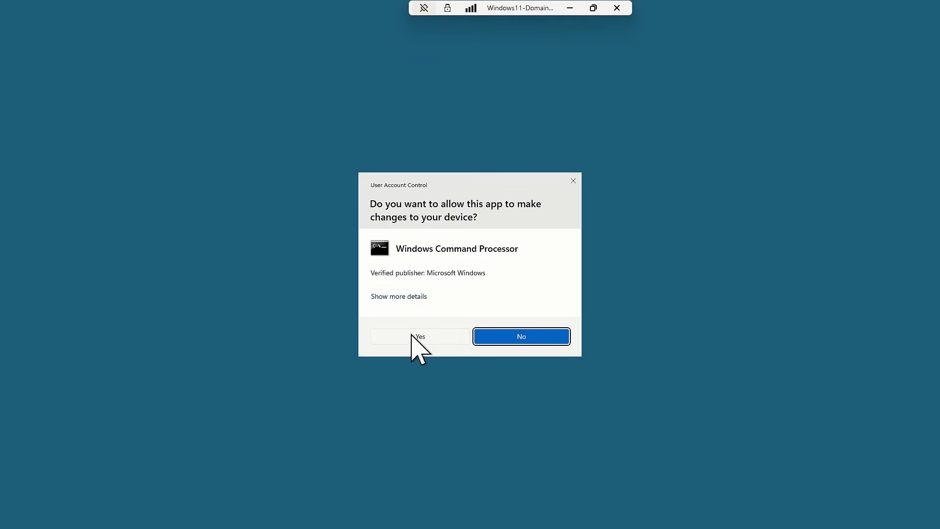
{"action": "left_click", "coordinate": [412, 335]}
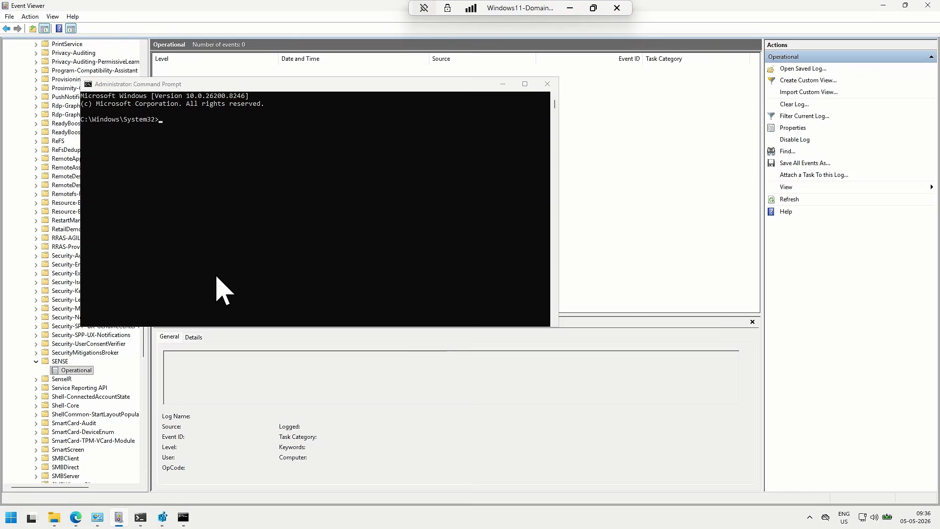
{"action": "left_click", "coordinate": [876, 518]}
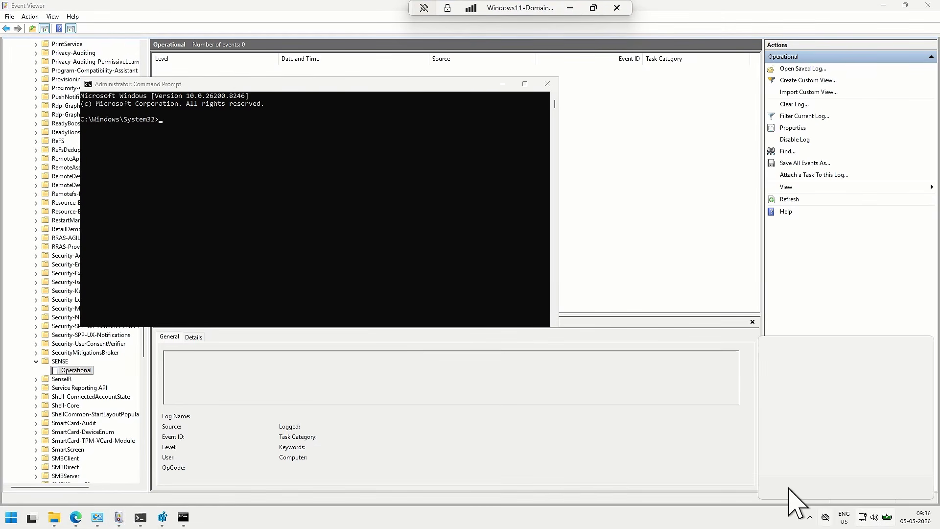
{"action": "left_click", "coordinate": [774, 459]}
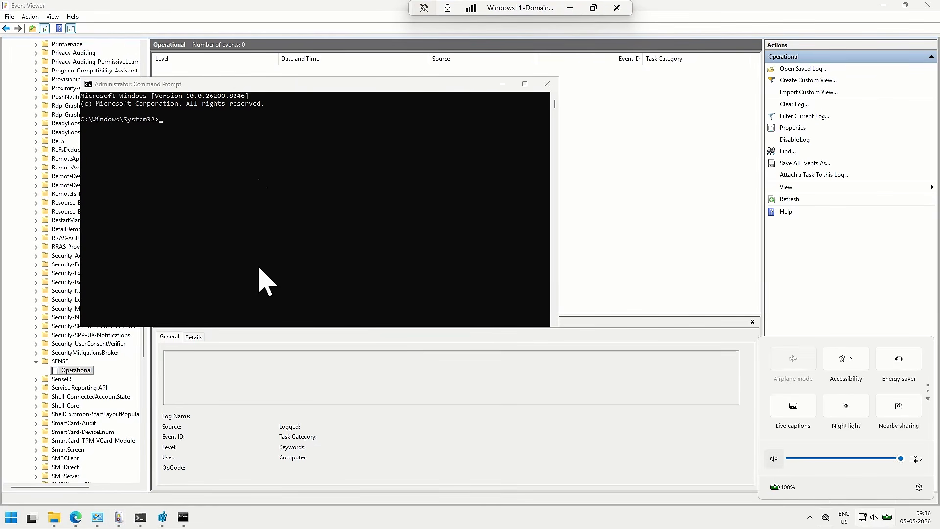
Run gpresult /v in the elevated Command Prompt and maximize its window
{"action": "left_click", "coordinate": [255, 175]}
{"action": "type", "text": "gpresult /"}
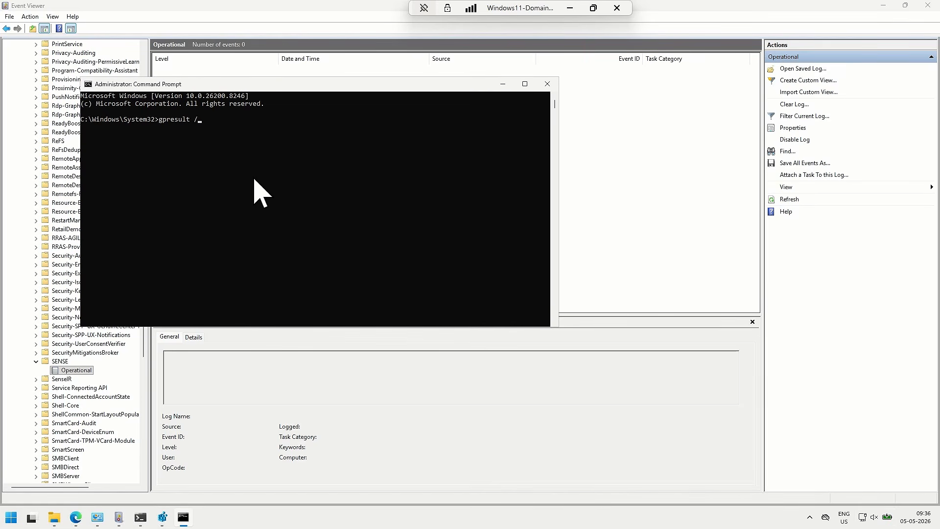
{"action": "key", "text": "Return"}
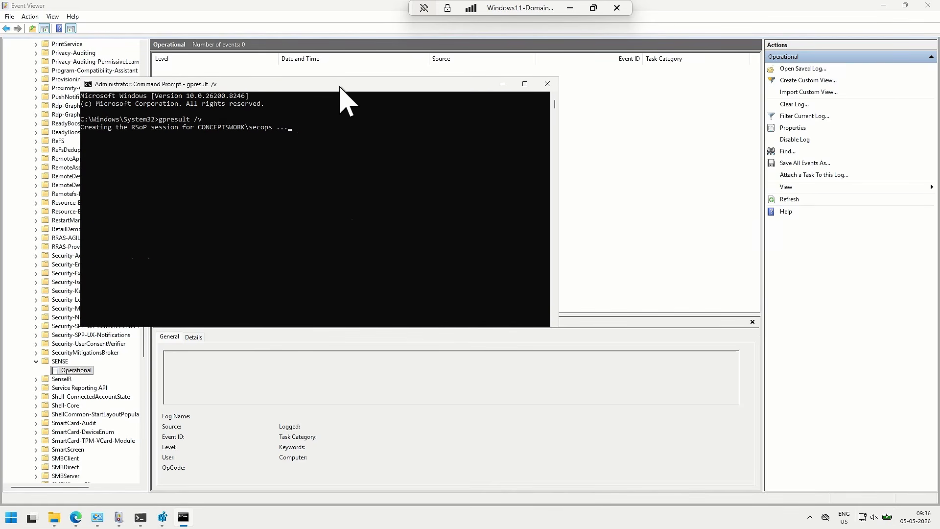
{"action": "double_click", "coordinate": [342, 87]}
Examine the computer settings section of the gpresult output for the applied Group Policy Objects
{"action": "scroll", "coordinate": [384, 305], "scroll_direction": "up", "scroll_amount": 19}
{"action": "scroll", "coordinate": [337, 293], "scroll_direction": "up", "scroll_amount": 20}
{"action": "scroll", "coordinate": [318, 284], "scroll_direction": "up", "scroll_amount": 16}
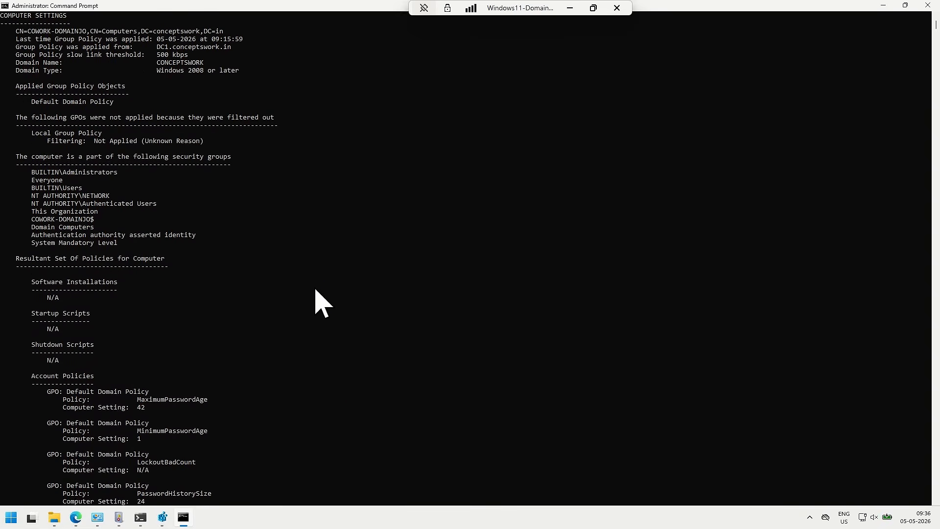
{"action": "scroll", "coordinate": [316, 290], "scroll_direction": "up", "scroll_amount": 3}
{"action": "left_click_drag", "start_coordinate": [1, 87], "coordinate": [116, 92]}
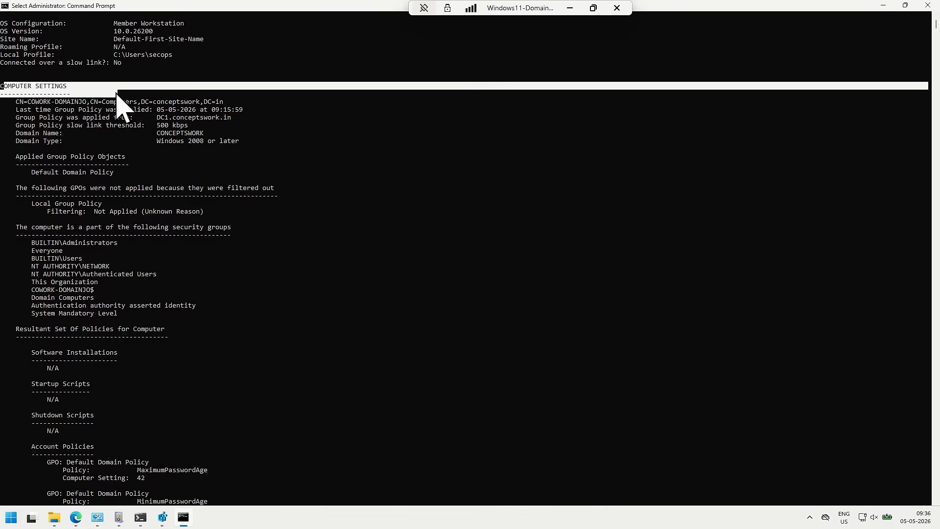
{"action": "left_click", "coordinate": [409, 188]}
{"action": "left_click_drag", "start_coordinate": [23, 174], "coordinate": [189, 177]}
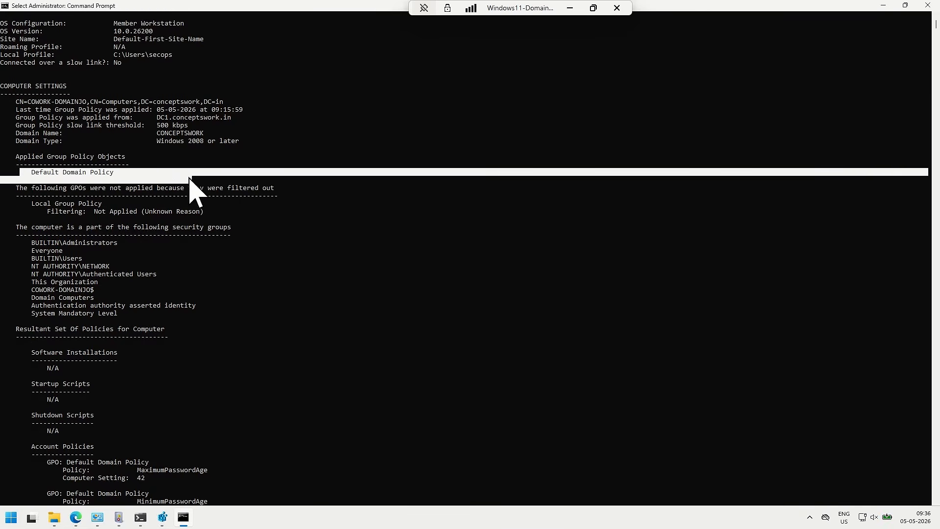
{"action": "left_click", "coordinate": [542, 188]}
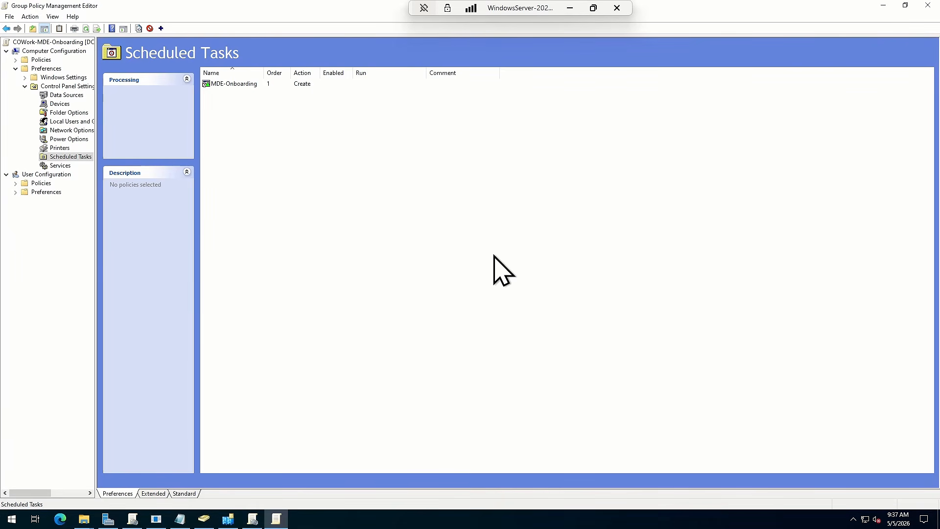
In Active Directory Users and Computers on the server, move COWORK-DOMAINJO from Computers to the MDATP-EnabledMachines OU and check that OU's contents
{"action": "left_click", "coordinate": [255, 522]}
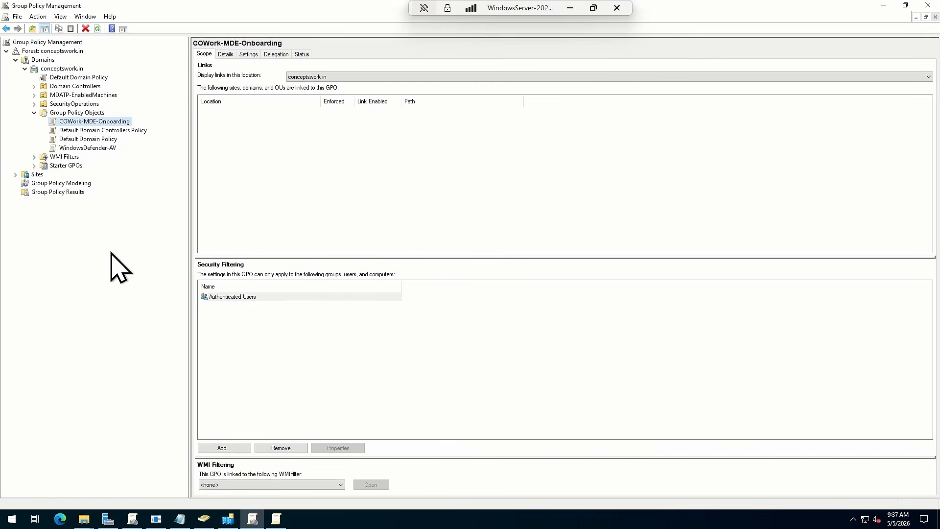
{"action": "left_click", "coordinate": [205, 521]}
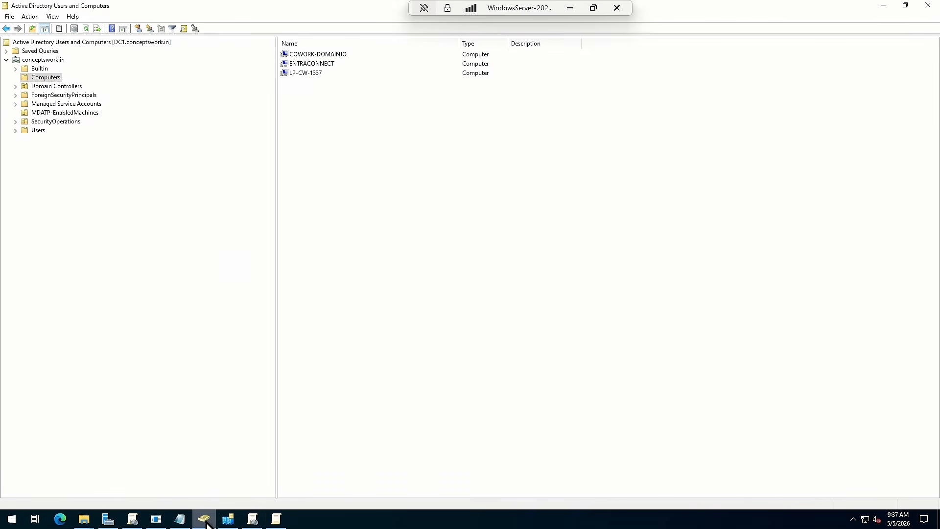
{"action": "left_click", "coordinate": [315, 53]}
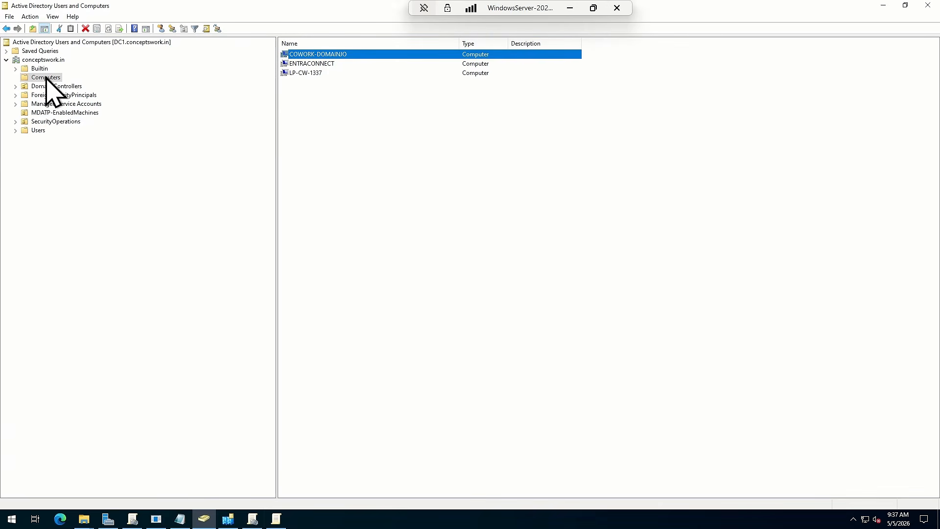
{"action": "left_click_drag", "start_coordinate": [299, 55], "coordinate": [82, 114]}
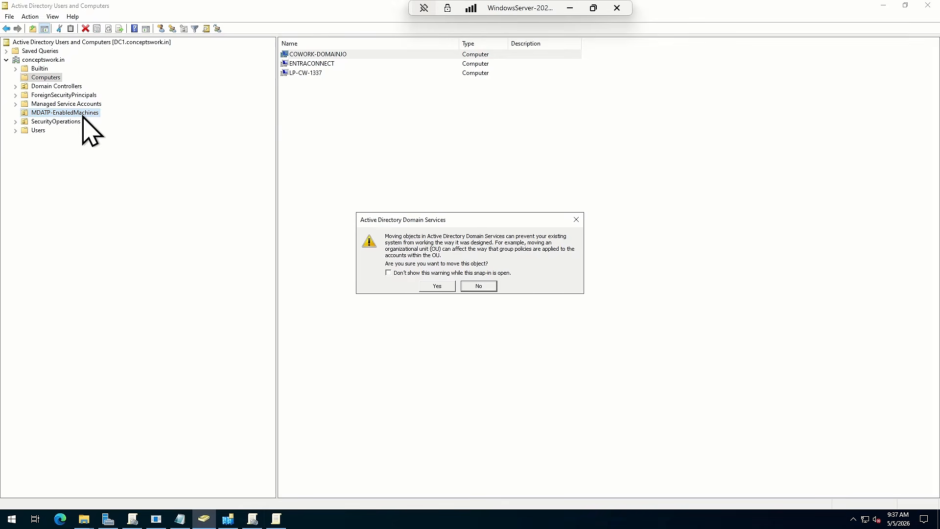
{"action": "left_click", "coordinate": [427, 286]}
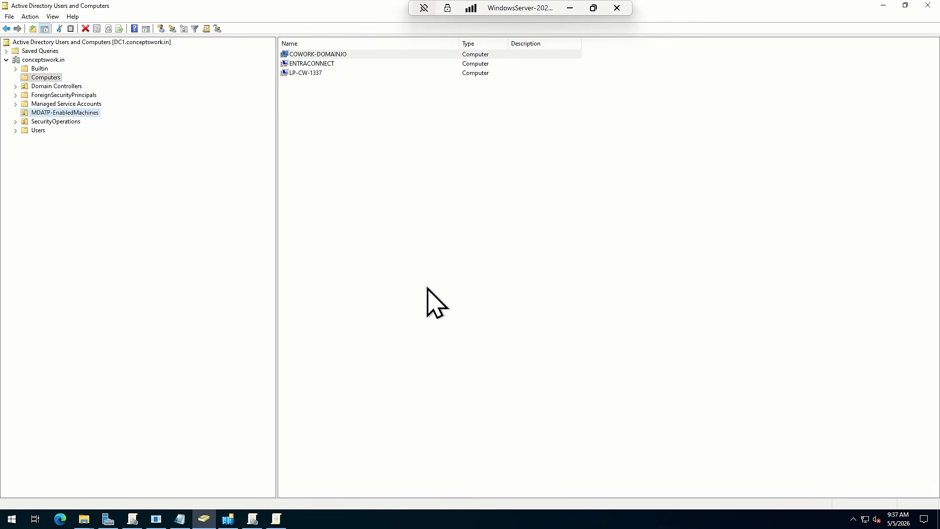
{"action": "left_click", "coordinate": [58, 112]}
{"action": "left_click", "coordinate": [389, 278]}
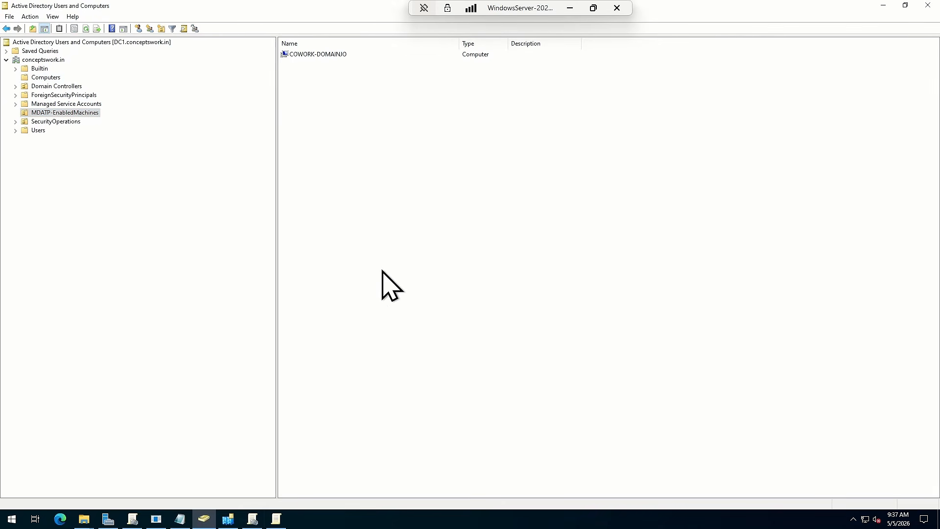
Force a Group Policy update on the server by running gpupdate /force
{"action": "key", "text": "super+r"}
{"action": "type", "text": "gpu"}
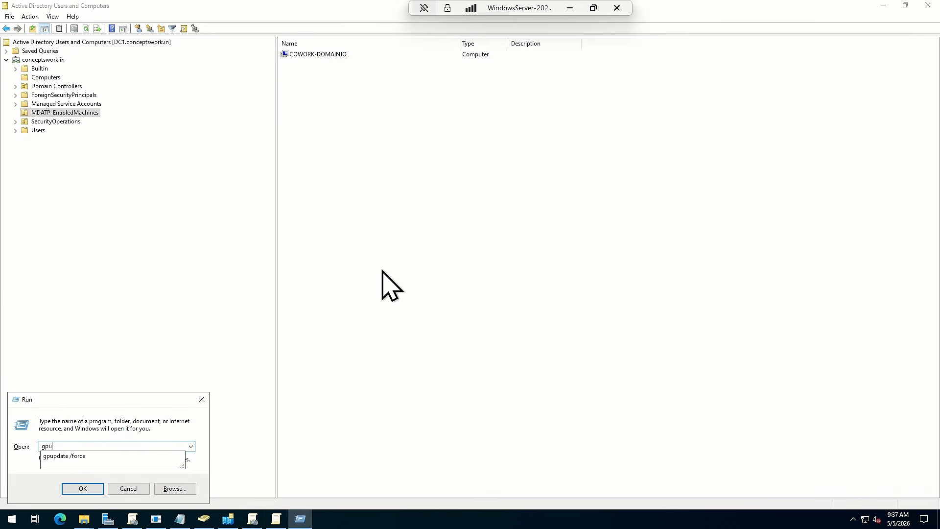
{"action": "key", "text": "Down"}
{"action": "key", "text": "Return"}
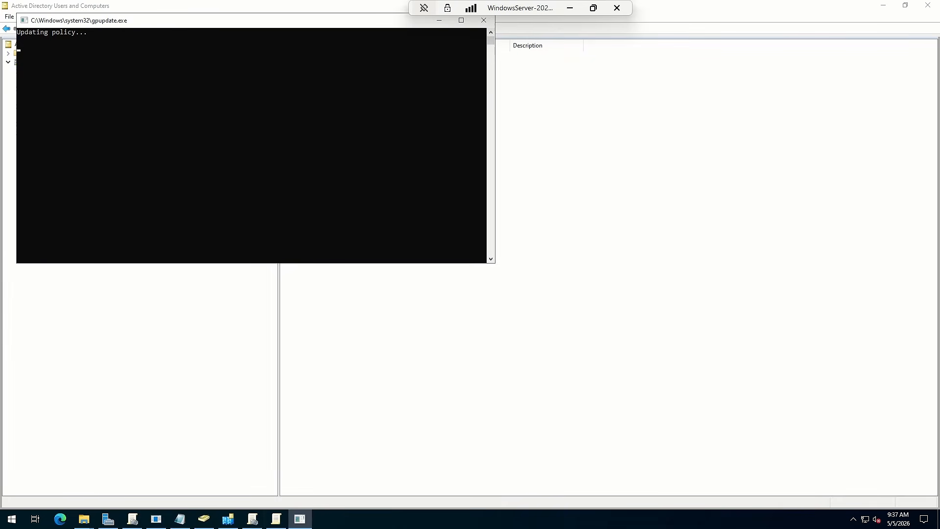
Switch to the Windows 11 machine and run gpupdate /force in its elevated Command Prompt
{"action": "key", "text": "alt+Tab"}
{"action": "key", "text": "Escape"}
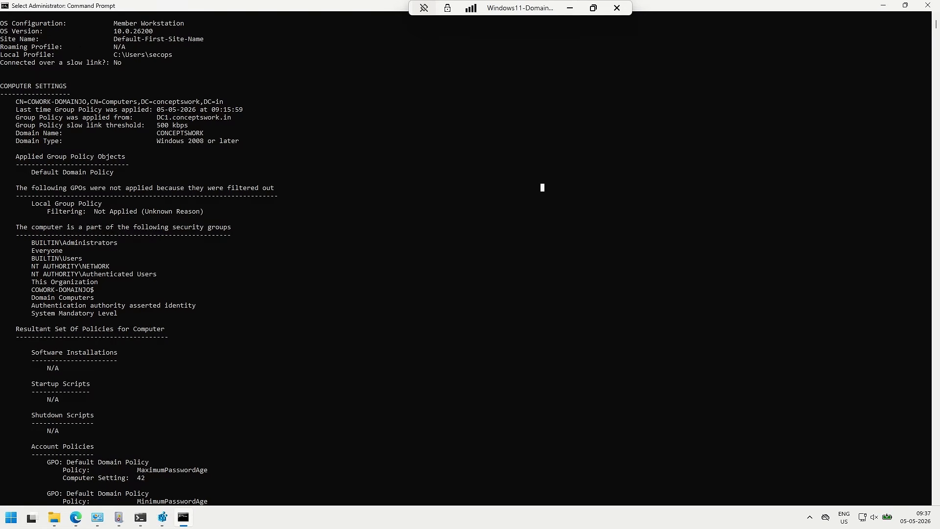
{"action": "left_click", "coordinate": [567, 316]}
{"action": "type", "text": "gpupda"}
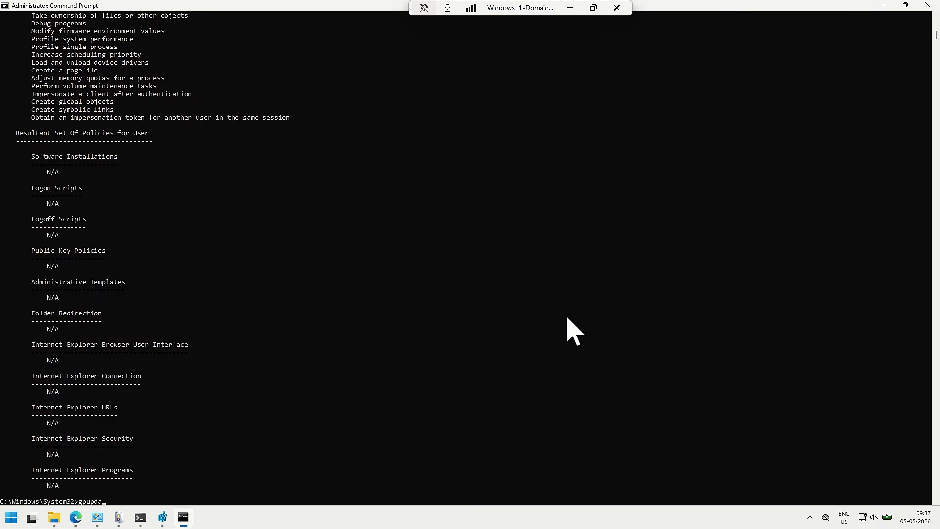
{"action": "type", "text": "te /force"}
{"action": "key", "text": "Return"}
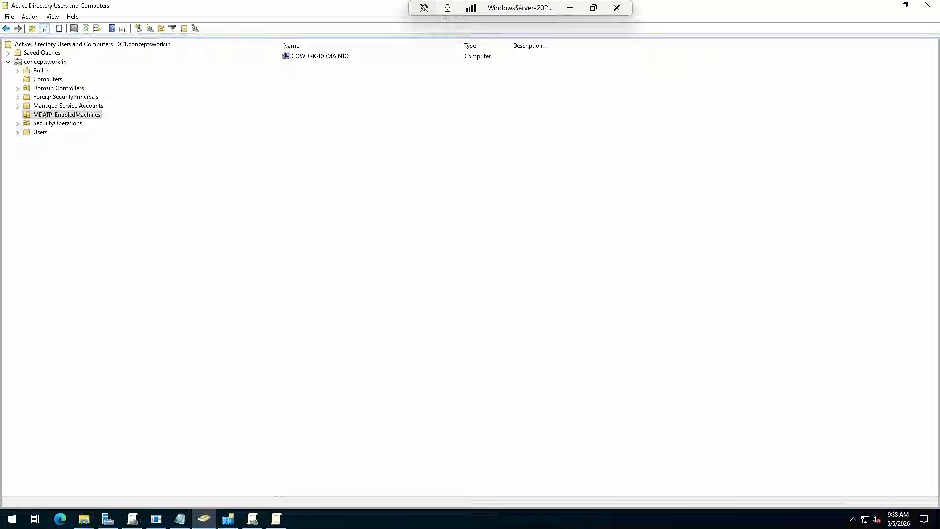
In Group Policy Management on the server, link the existing COWork-MDE-Onboarding GPO to the MDATP-EnabledMachines OU
{"action": "left_click", "coordinate": [99, 132]}
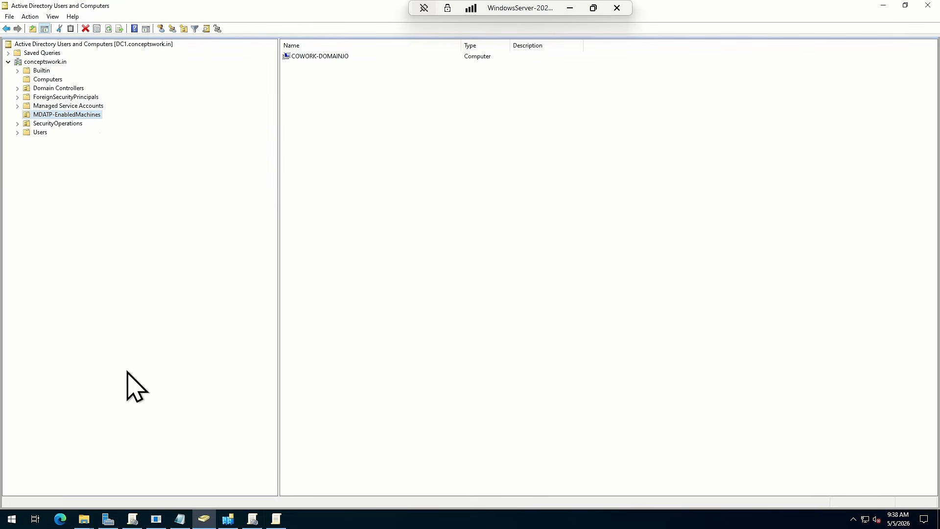
{"action": "left_click", "coordinate": [252, 519]}
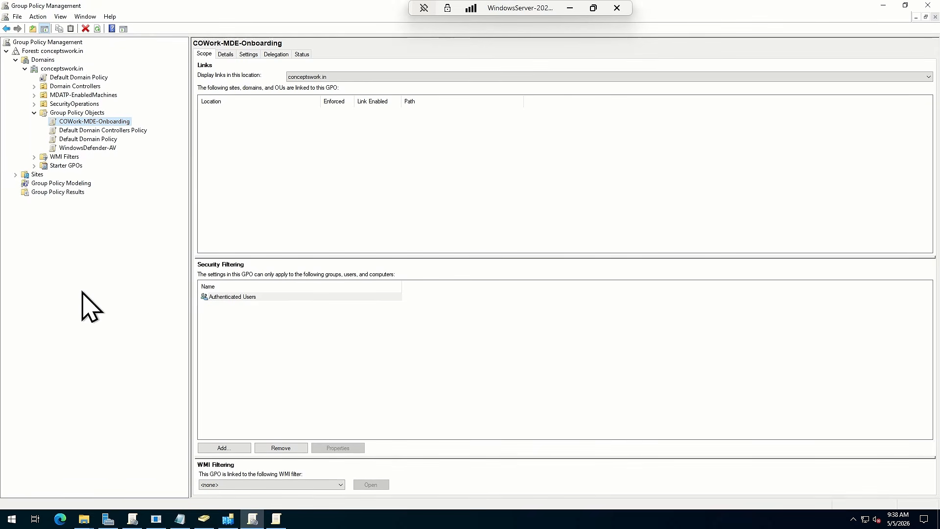
{"action": "left_click", "coordinate": [69, 96]}
{"action": "right_click", "coordinate": [68, 97]}
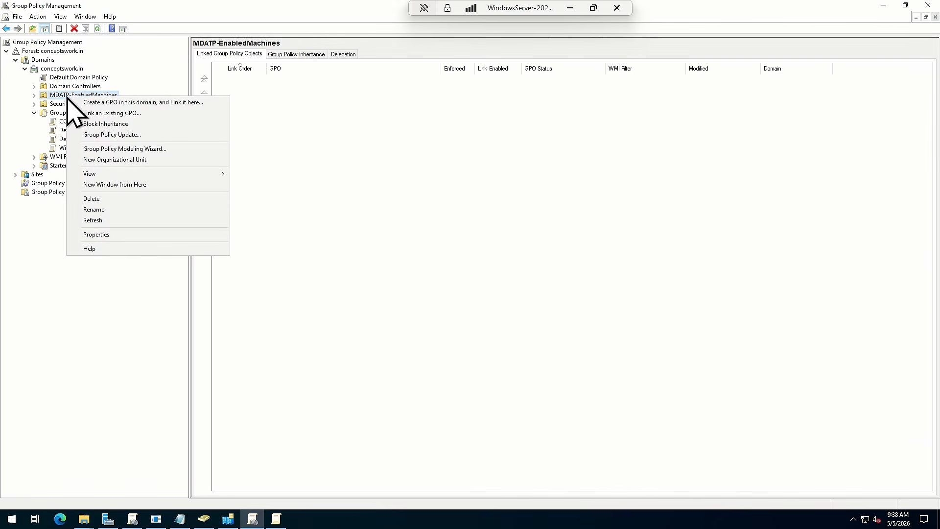
{"action": "left_click", "coordinate": [82, 113]}
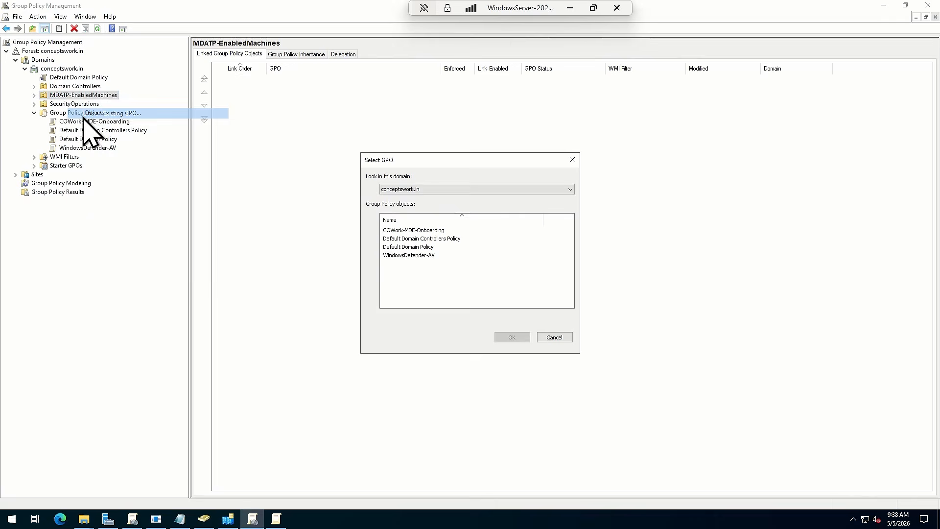
{"action": "left_click", "coordinate": [392, 231]}
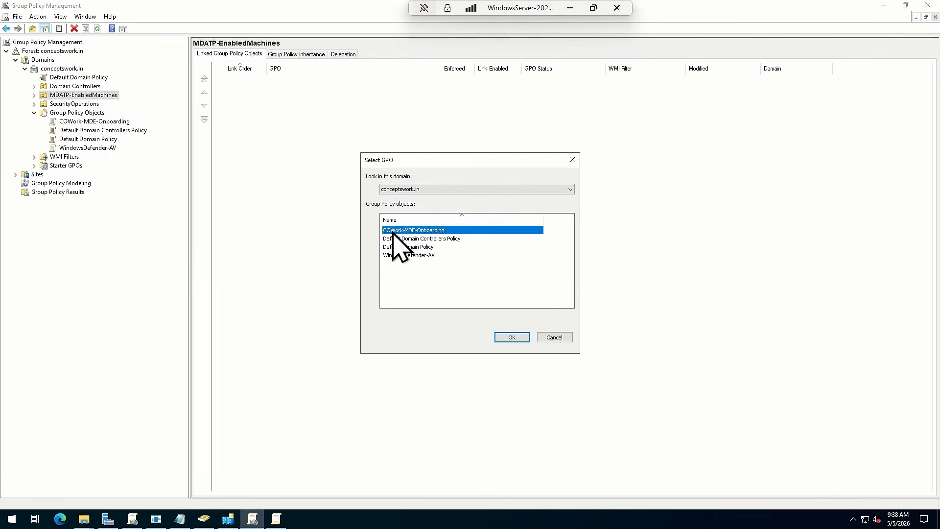
{"action": "left_click", "coordinate": [509, 338]}
Run gpupdate /force again on the server and on the Windows 11 machine to refresh Group Policy on both
{"action": "key", "text": "super+r"}
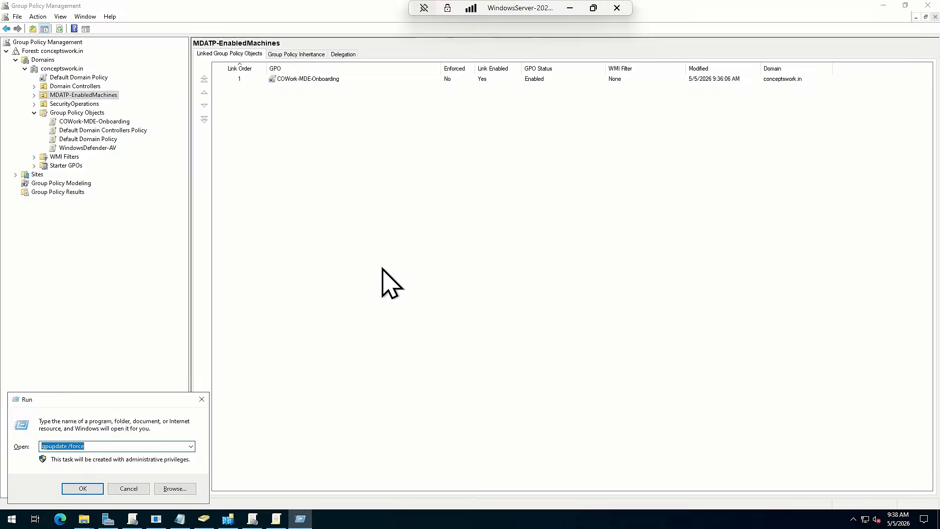
{"action": "key", "text": "Return"}
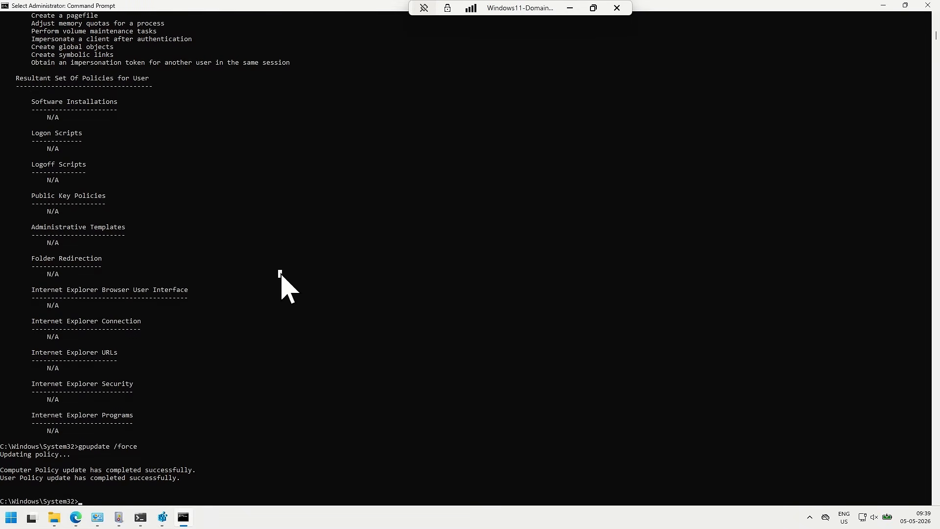
{"action": "key", "text": "Up"}
{"action": "key", "text": "Return"}
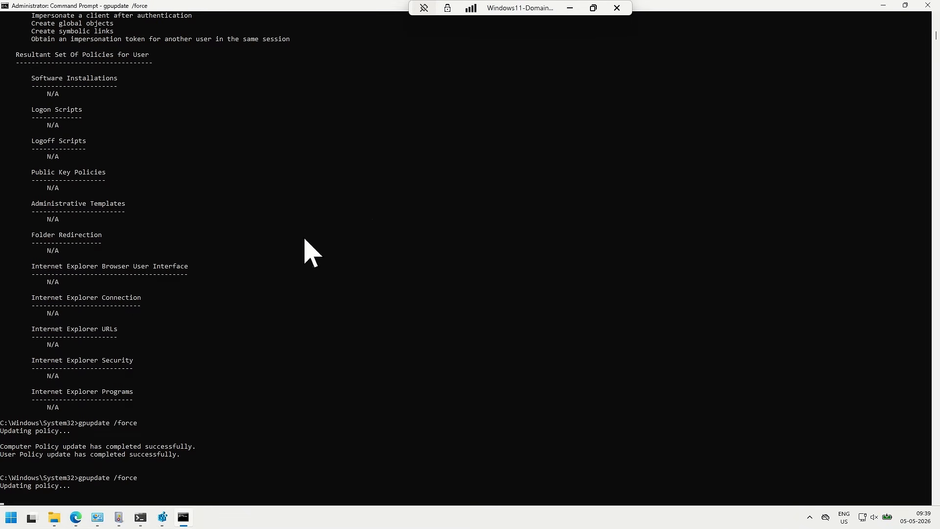
Run gpresult /v on the Windows 11 machine and check the Applied Group Policy Objects under Computer Settings for COWork-MDE-Onboarding
{"action": "scroll", "coordinate": [314, 250], "scroll_direction": "down", "scroll_amount": 3}
{"action": "scroll", "coordinate": [318, 246], "scroll_direction": "down", "scroll_amount": 6}
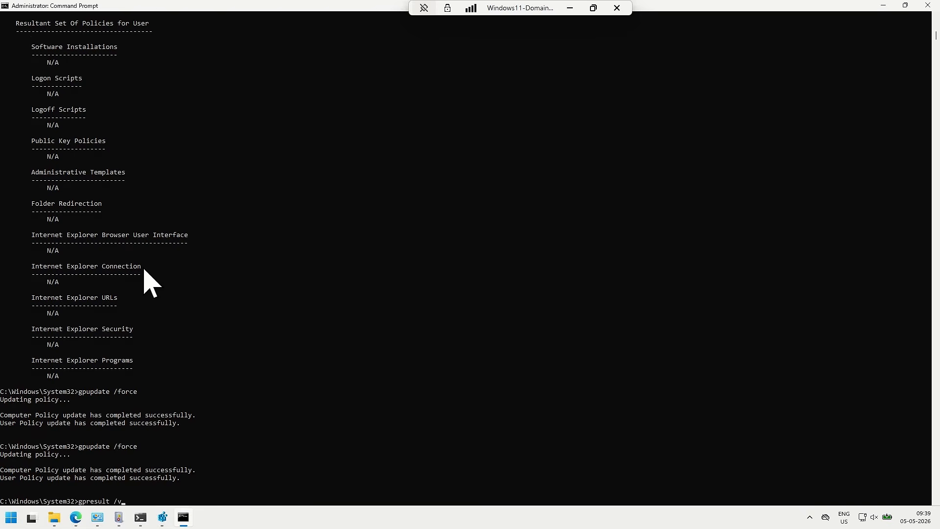
{"action": "key", "text": "Return"}
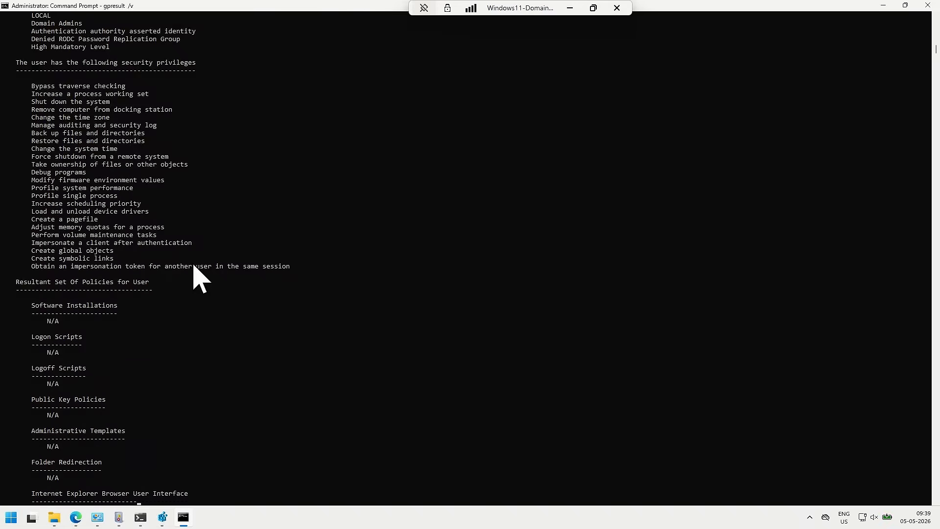
{"action": "scroll", "coordinate": [341, 392], "scroll_direction": "up", "scroll_amount": 7}
{"action": "scroll", "coordinate": [343, 392], "scroll_direction": "up", "scroll_amount": 13}
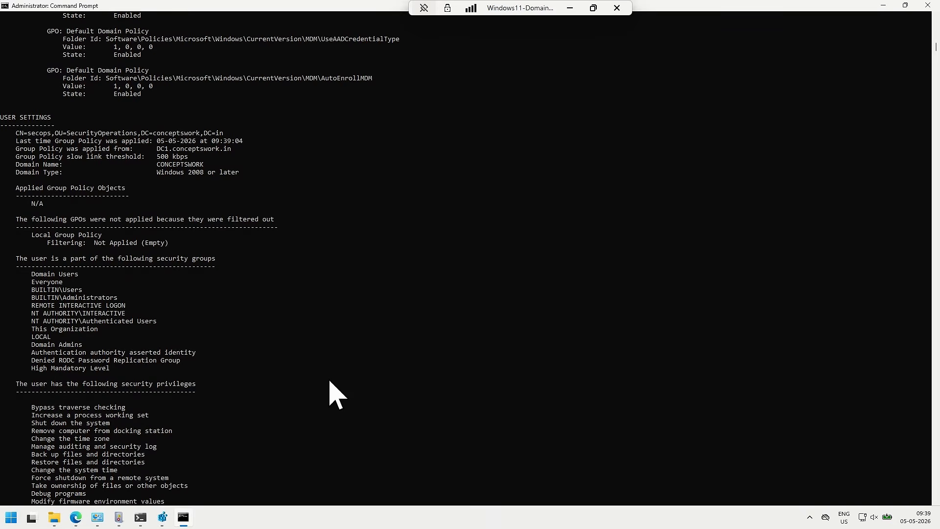
{"action": "scroll", "coordinate": [330, 383], "scroll_direction": "up", "scroll_amount": 19}
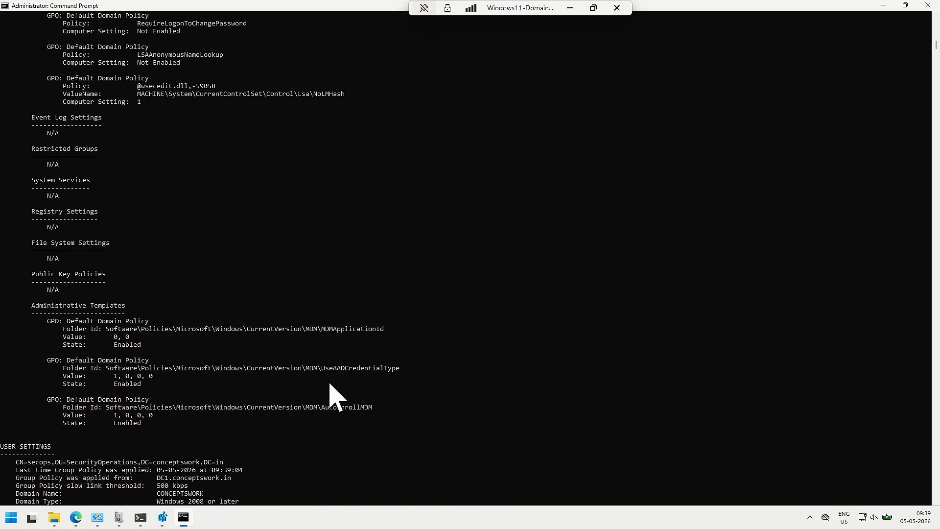
{"action": "scroll", "coordinate": [328, 385], "scroll_direction": "up", "scroll_amount": 20}
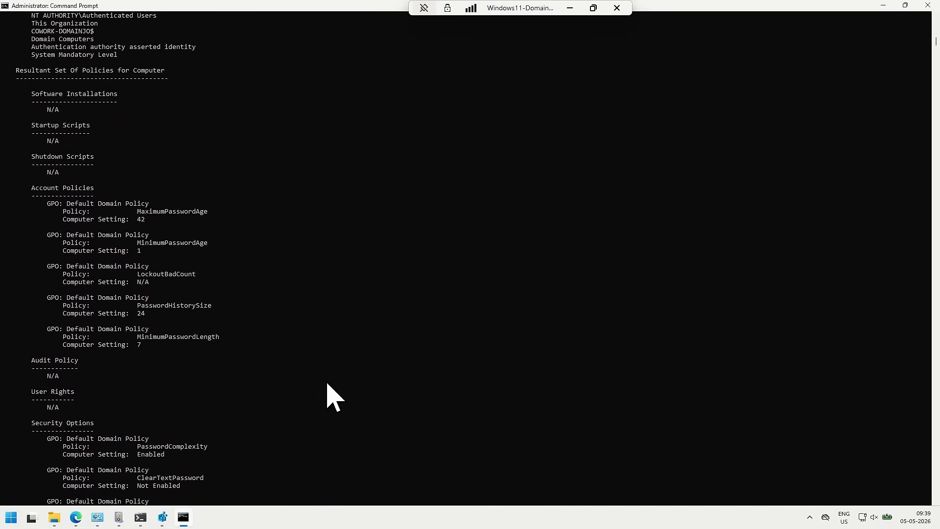
{"action": "scroll", "coordinate": [330, 394], "scroll_direction": "up", "scroll_amount": 9}
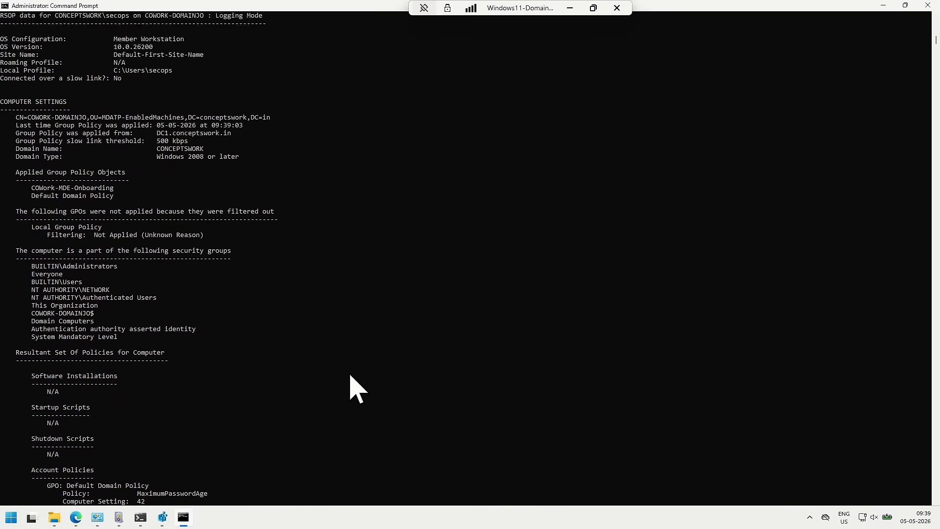
{"action": "left_click_drag", "start_coordinate": [31, 211], "coordinate": [122, 212]}
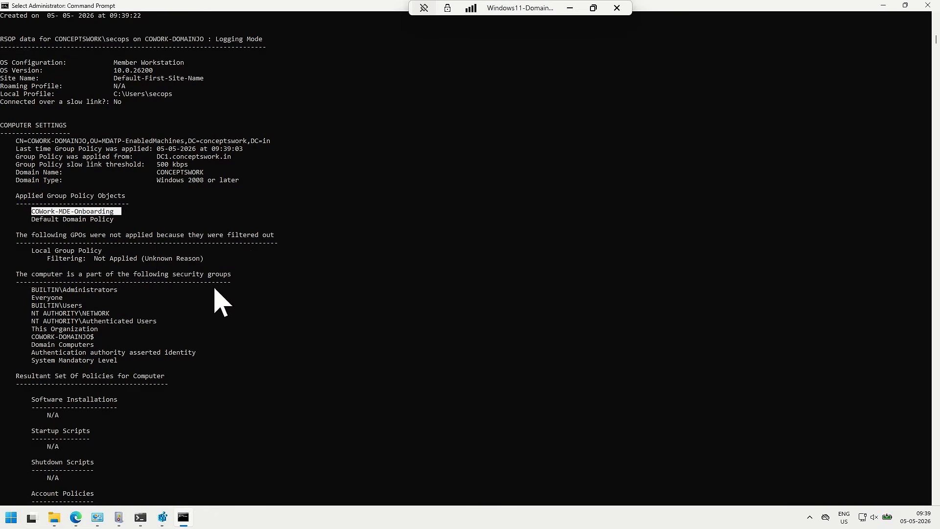
In Event Viewer, refresh the SENSE Operational log and read the WDATPOnboarding event in the Windows Application log
{"action": "left_click", "coordinate": [121, 515]}
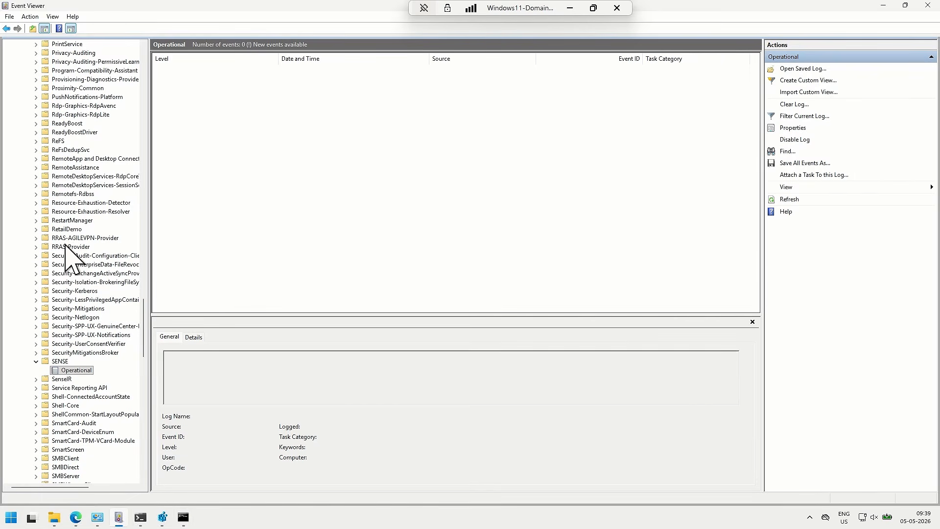
{"action": "left_click", "coordinate": [790, 200]}
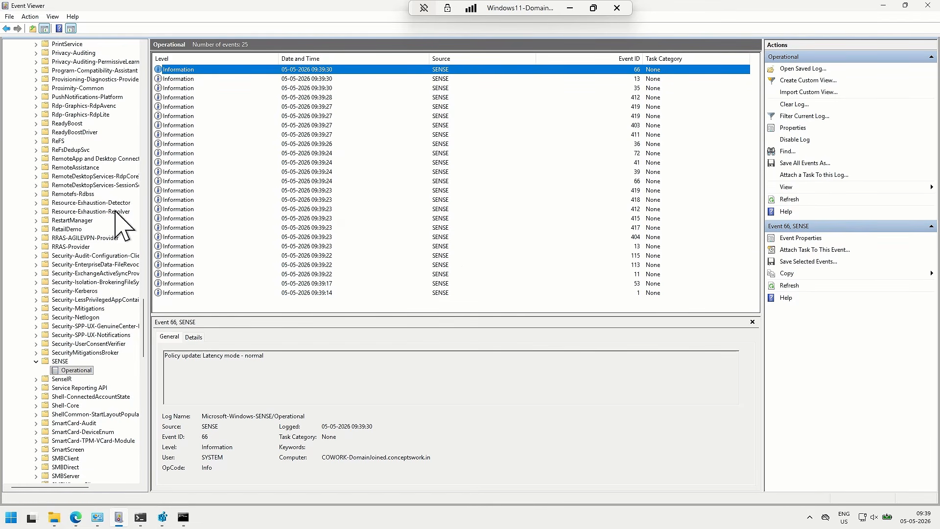
{"action": "scroll", "coordinate": [74, 216], "scroll_direction": "up", "scroll_amount": 20}
{"action": "scroll", "coordinate": [74, 216], "scroll_direction": "up", "scroll_amount": 12}
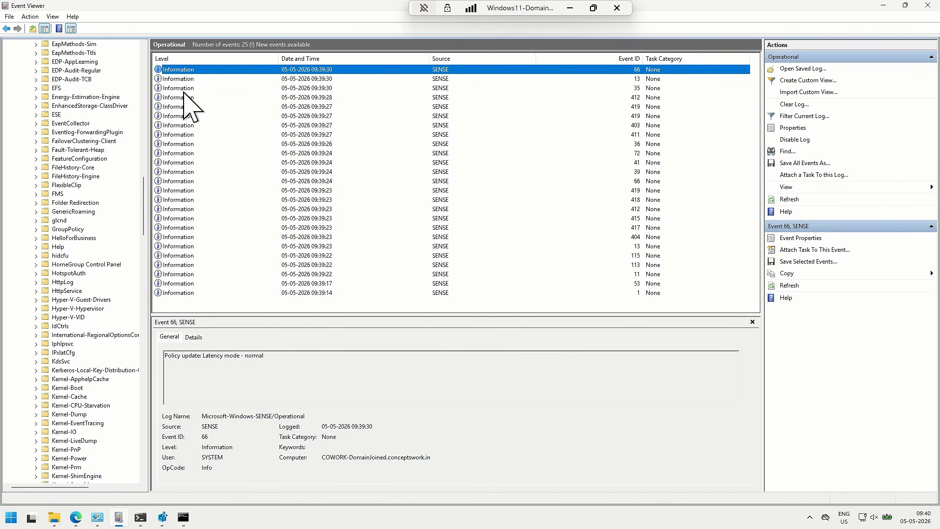
{"action": "left_click_drag", "start_coordinate": [143, 214], "coordinate": [142, 88]}
{"action": "left_click", "coordinate": [39, 71]}
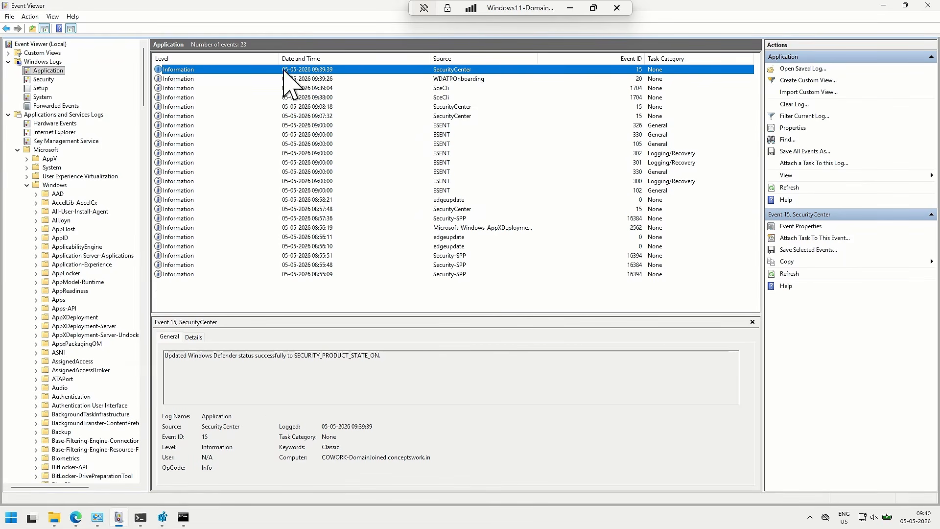
{"action": "left_click", "coordinate": [454, 79]}
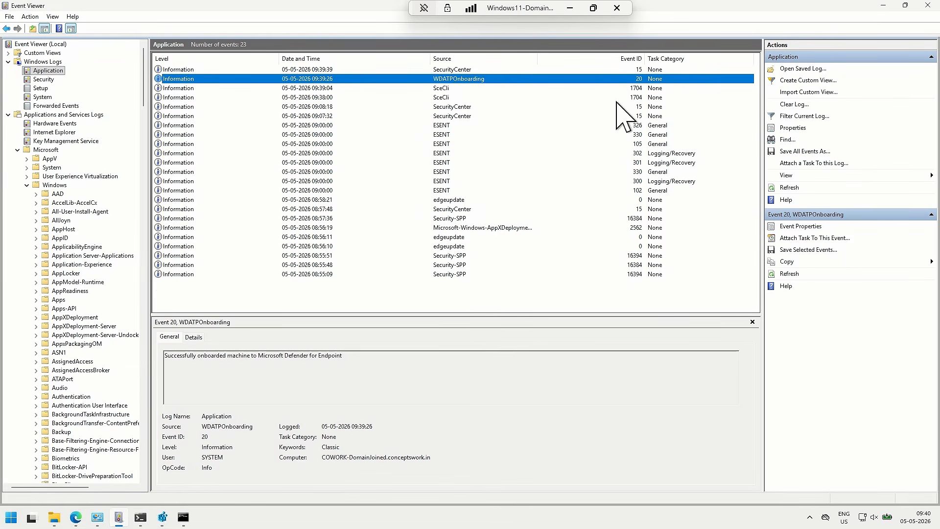
{"action": "left_click_drag", "start_coordinate": [166, 356], "coordinate": [400, 344]}
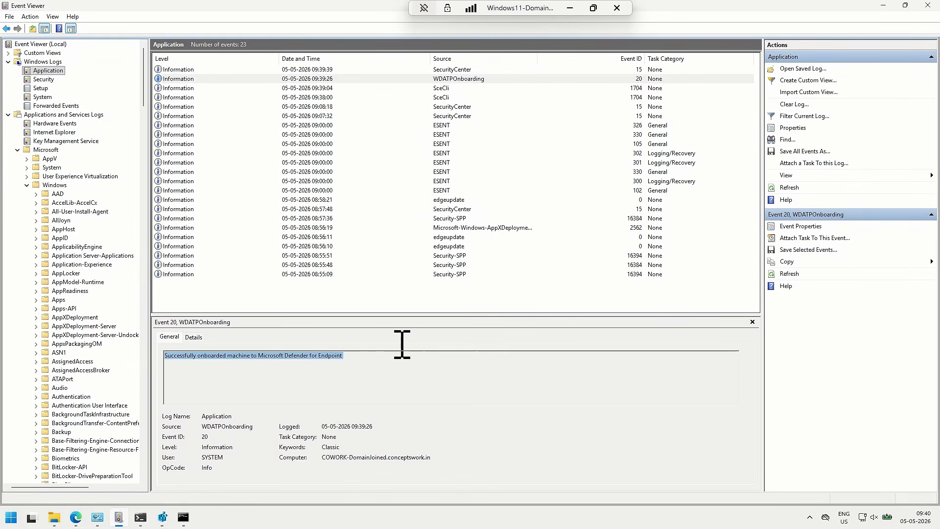
Return to the SENSE Operational log under Applications and Services Logs to view its latest events
{"action": "scroll", "coordinate": [77, 243], "scroll_direction": "down", "scroll_amount": 11}
{"action": "scroll", "coordinate": [77, 243], "scroll_direction": "down", "scroll_amount": 20}
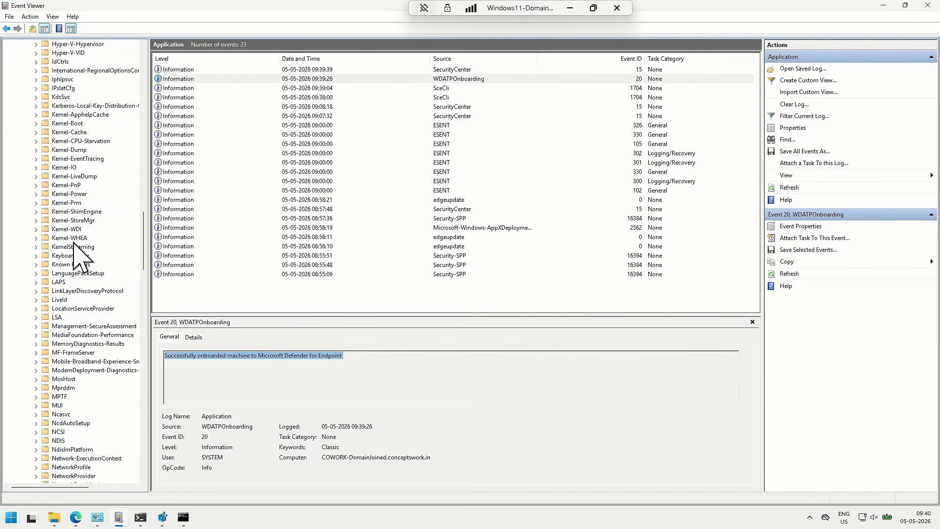
{"action": "scroll", "coordinate": [77, 250], "scroll_direction": "down", "scroll_amount": 20}
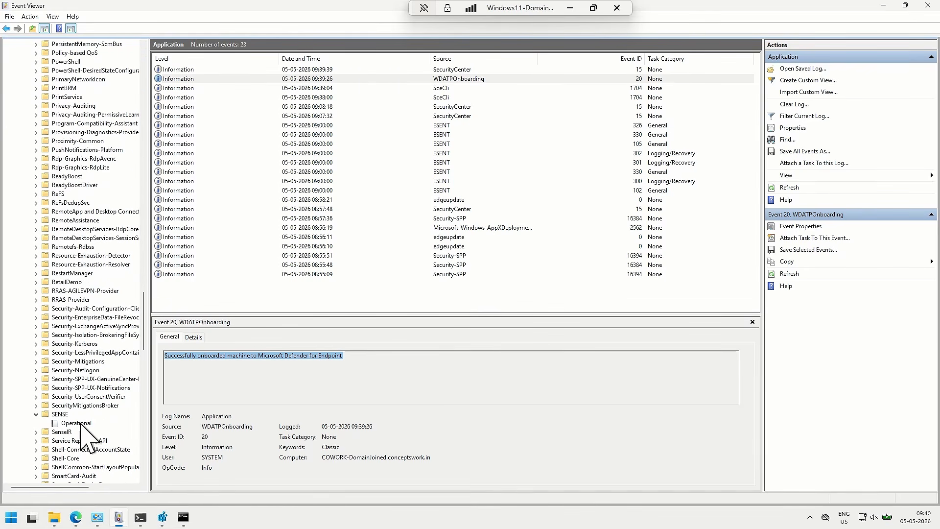
{"action": "left_click", "coordinate": [79, 423]}
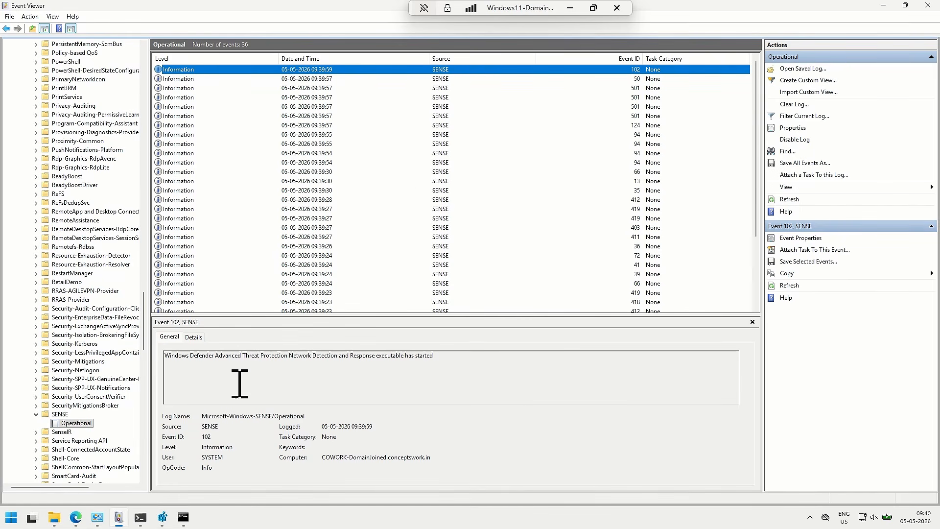
Switch to the non-elevated command-line window and run sc query sense to check the service's state
{"action": "left_click", "coordinate": [140, 518]}
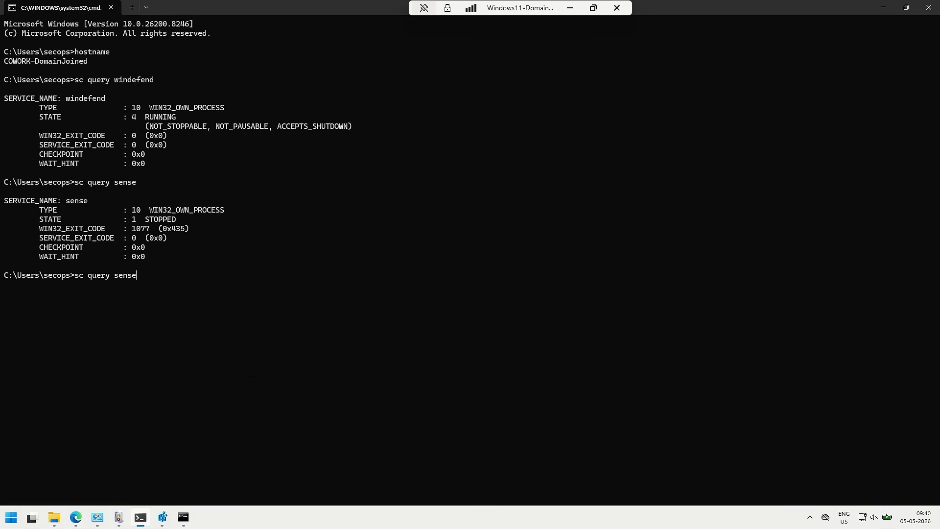
{"action": "key", "text": "Return"}
{"action": "left_click_drag", "start_coordinate": [48, 312], "coordinate": [191, 323]}
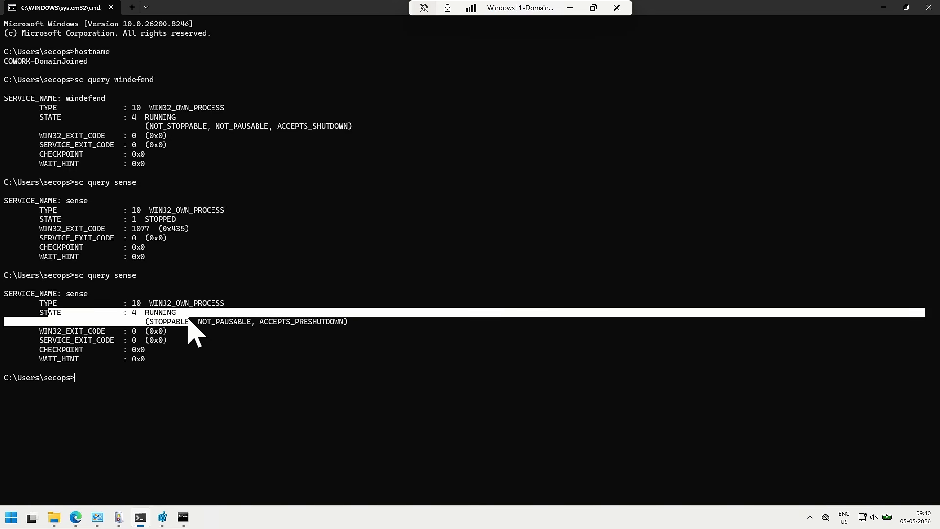
{"action": "left_click", "coordinate": [276, 383]}
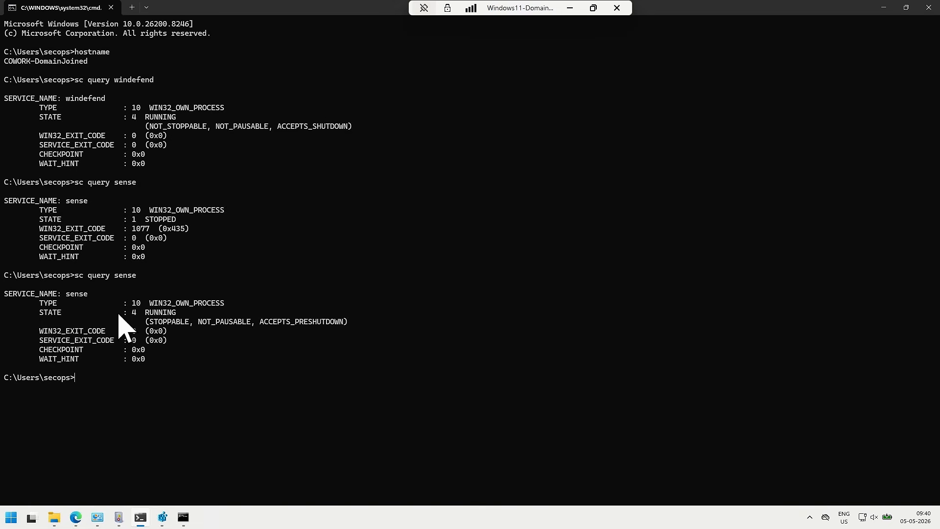
{"action": "left_click_drag", "start_coordinate": [123, 313], "coordinate": [185, 314]}
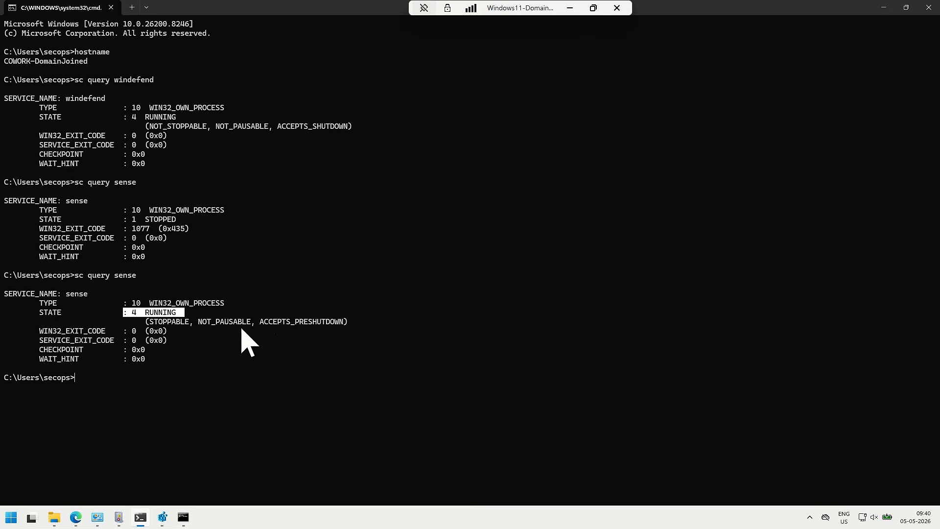
{"action": "left_click", "coordinate": [192, 380]}
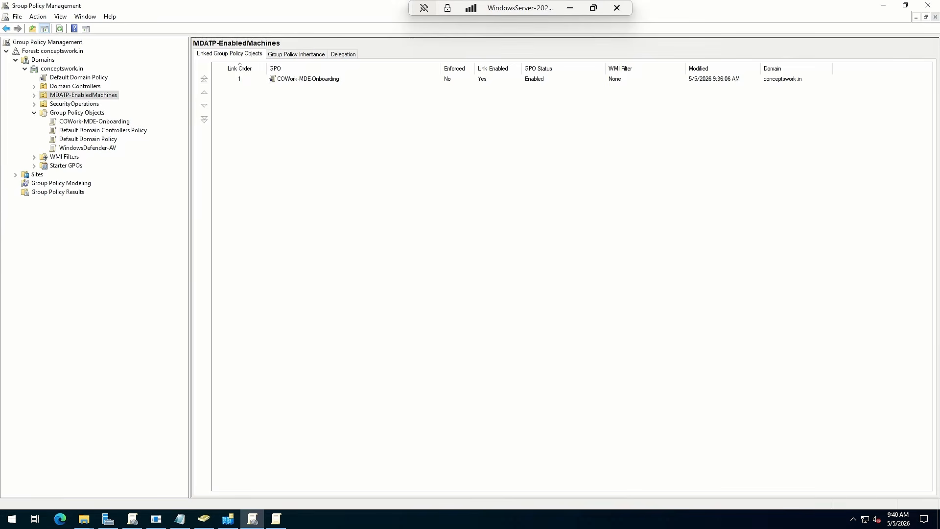
On the server, browse to the root of Local Disk (C:) in File Explorer to locate the OnboardingPackage folder
{"action": "mouse_move", "coordinate": [83, 527]}
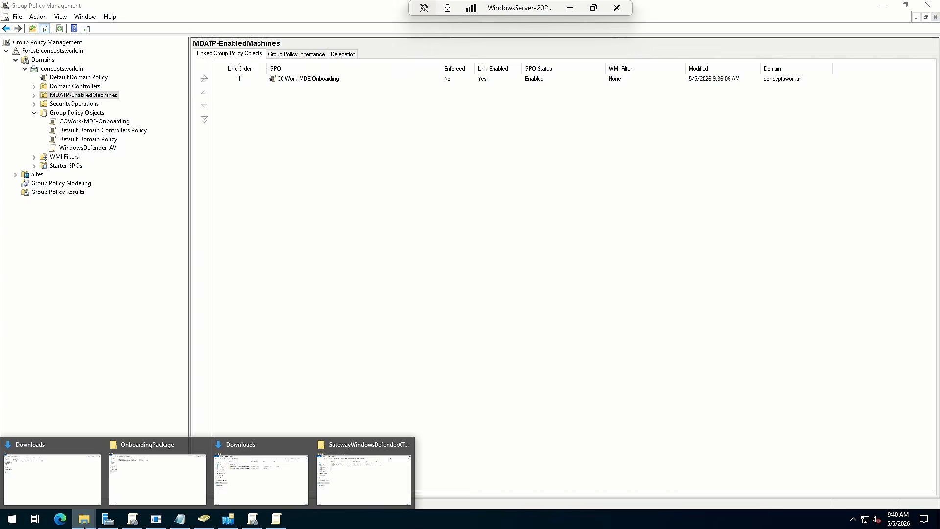
{"action": "left_click", "coordinate": [73, 472]}
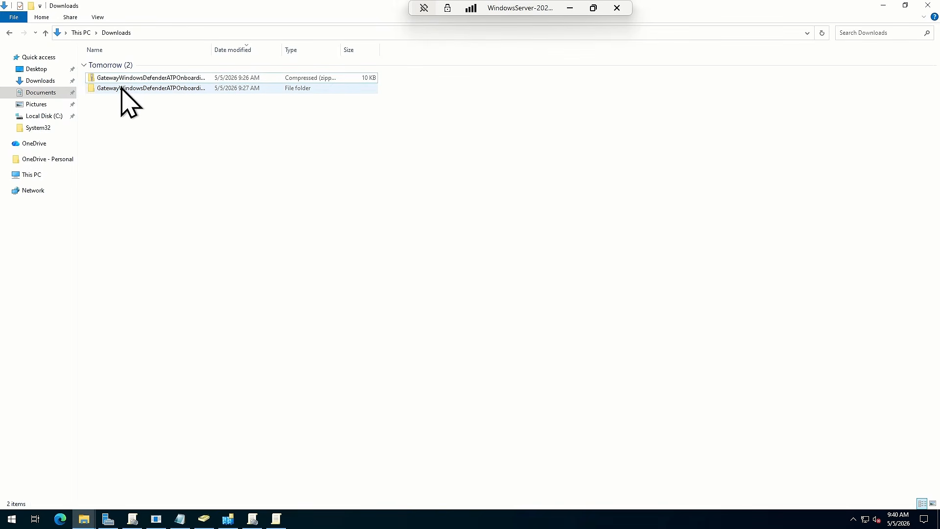
{"action": "left_click", "coordinate": [50, 173]}
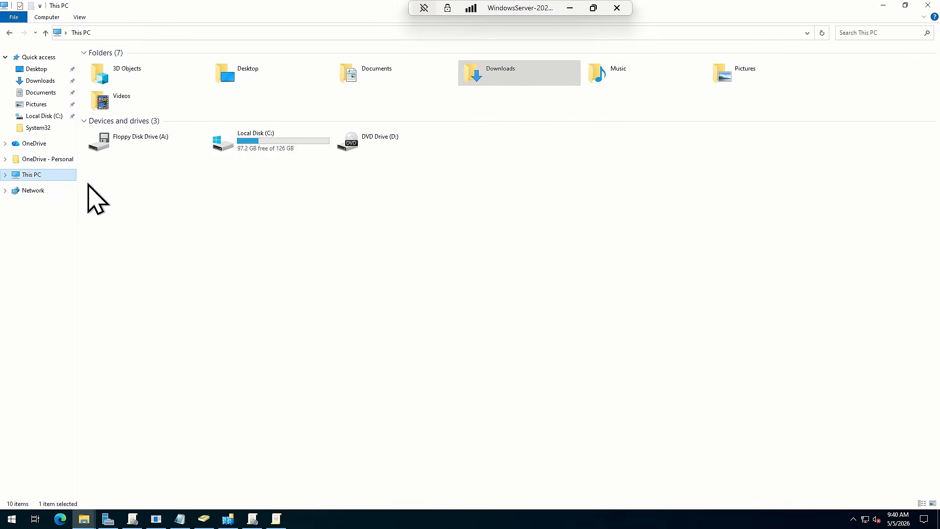
{"action": "double_click", "coordinate": [267, 143]}
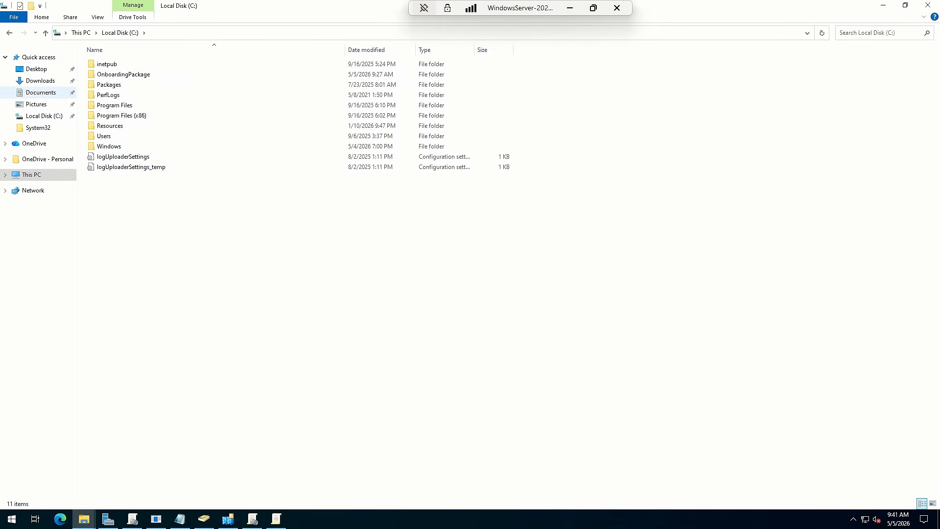
Switch to the Windows 11 machine and open the \\DC1\OnboardingPackage\ network share to check access
{"action": "key", "text": "alt+Tab"}
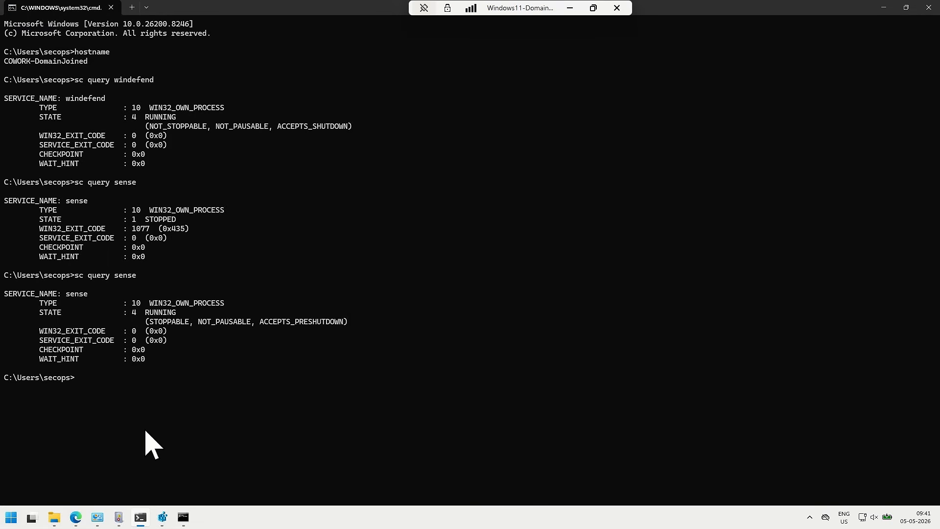
{"action": "key", "text": "super+r"}
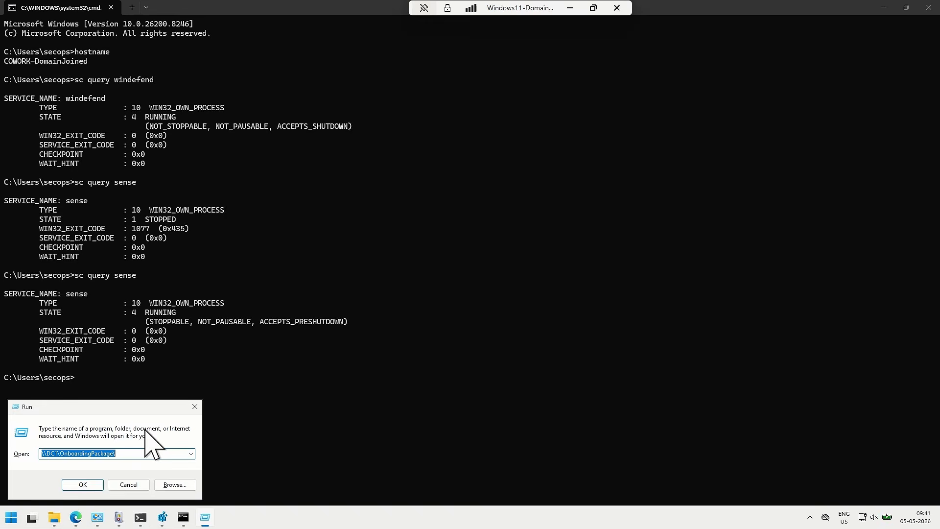
{"action": "left_click", "coordinate": [82, 485]}
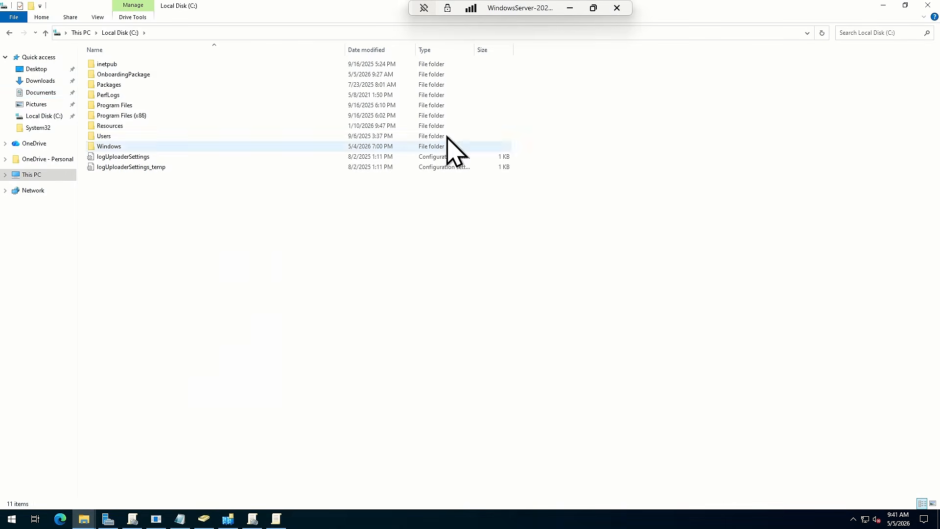
On the server, review the action and general settings of the MDE-Onboarding scheduled task in the COWork-MDE-Onboarding GPO
{"action": "left_click", "coordinate": [275, 520]}
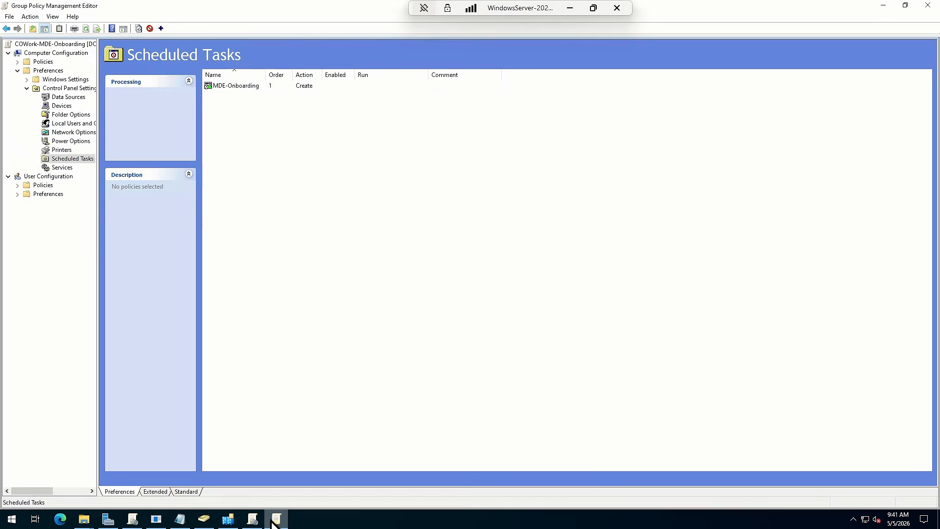
{"action": "double_click", "coordinate": [232, 88]}
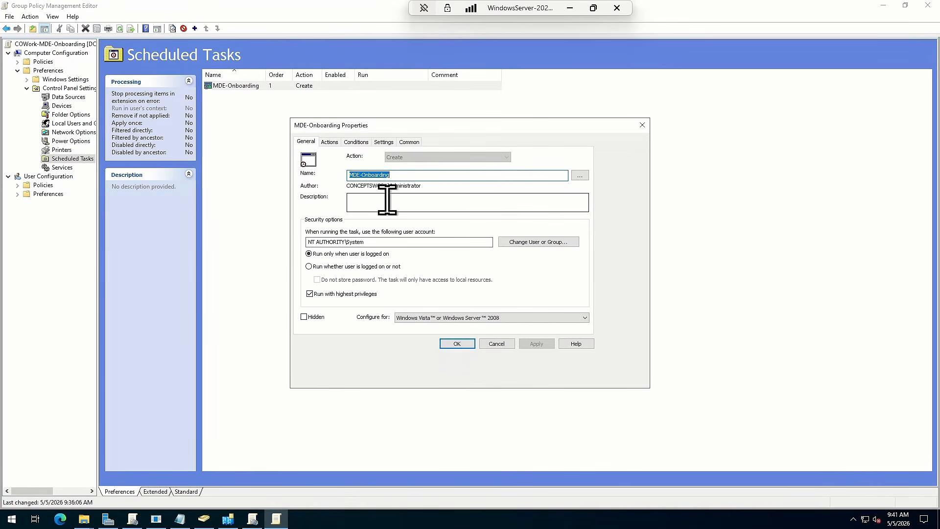
{"action": "left_click", "coordinate": [328, 142]}
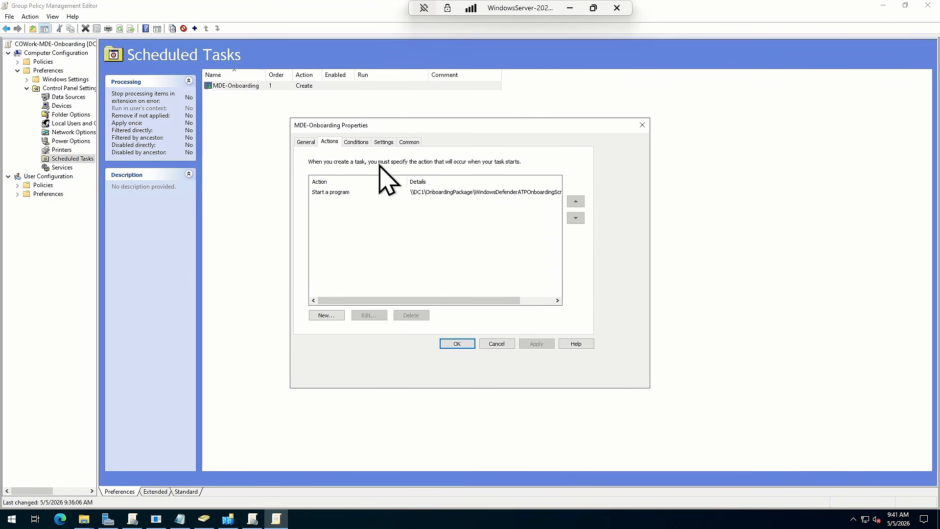
{"action": "left_click", "coordinate": [299, 141]}
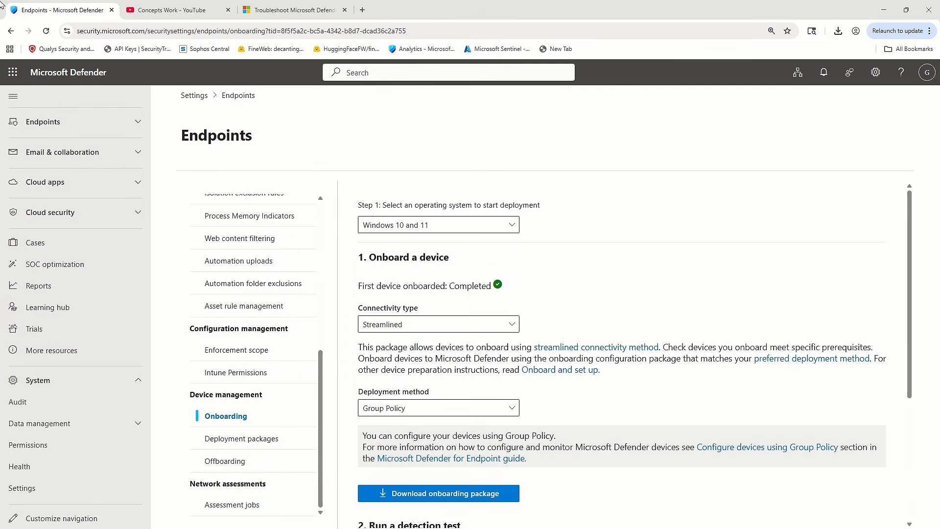
In the Microsoft Defender portal, open the device inventory under Assets and look through the list of all devices
{"action": "scroll", "coordinate": [68, 318], "scroll_direction": "up", "scroll_amount": 5}
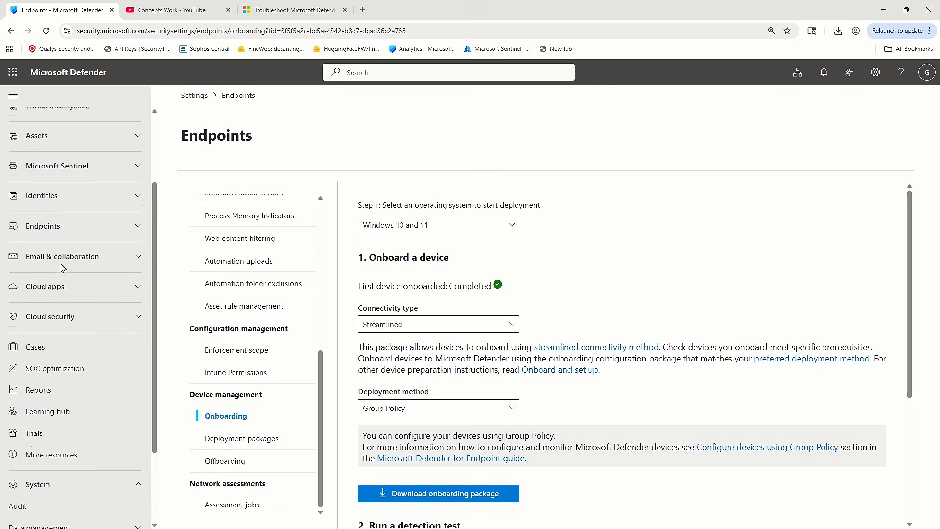
{"action": "left_click", "coordinate": [37, 238]}
{"action": "left_click", "coordinate": [43, 264]}
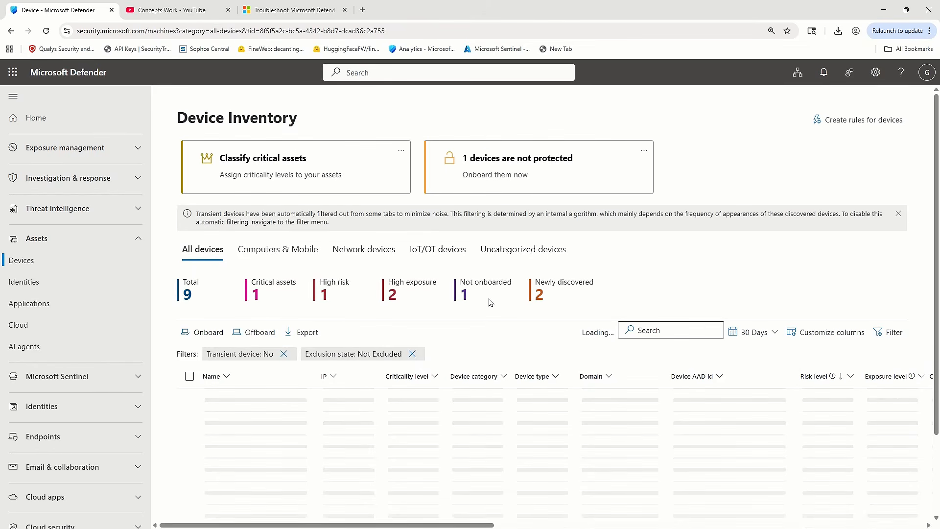
{"action": "scroll", "coordinate": [490, 302], "scroll_direction": "down", "scroll_amount": 3}
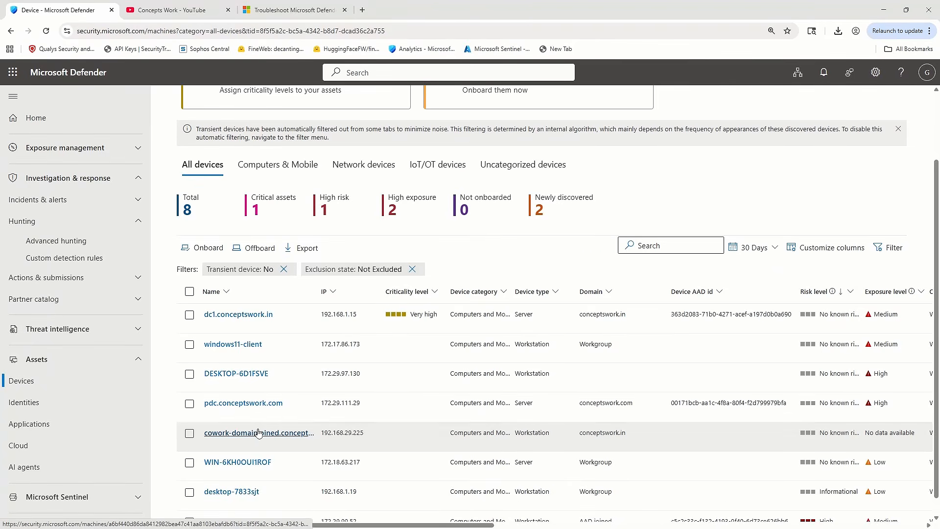
Open the details page of the cowork-domainjoined device from the device inventory
{"action": "left_click", "coordinate": [258, 433]}
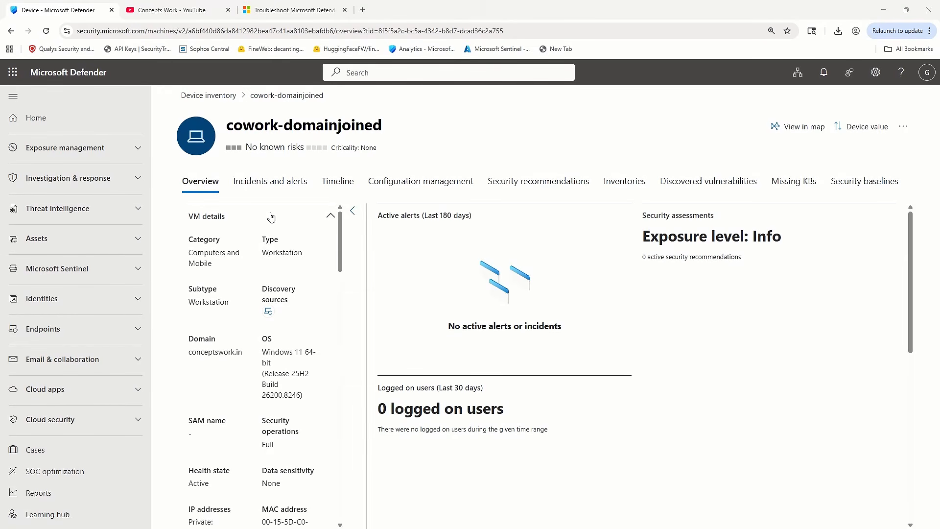
Switch to the server and browse to the OptionalParamsPolicy folder of the onboarding package in Downloads to examine its template files
{"action": "key", "text": "alt+Tab"}
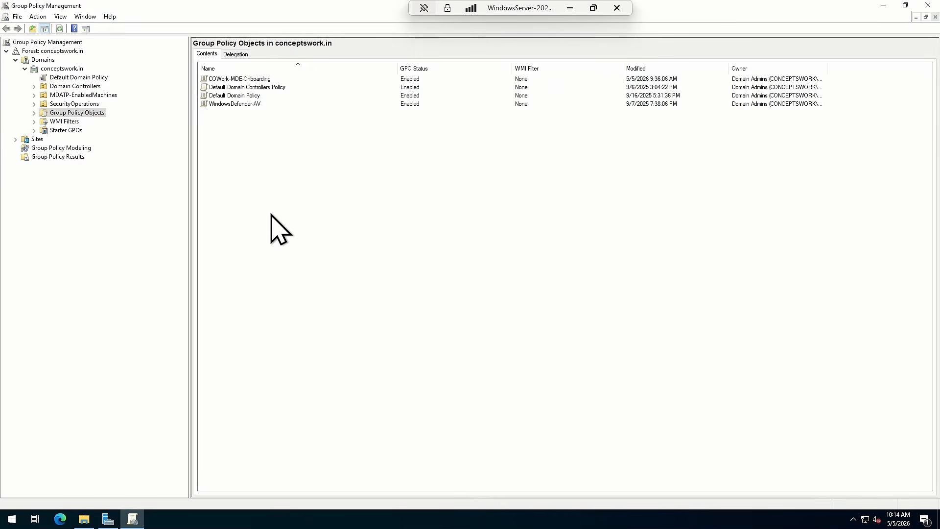
{"action": "left_click", "coordinate": [83, 519]}
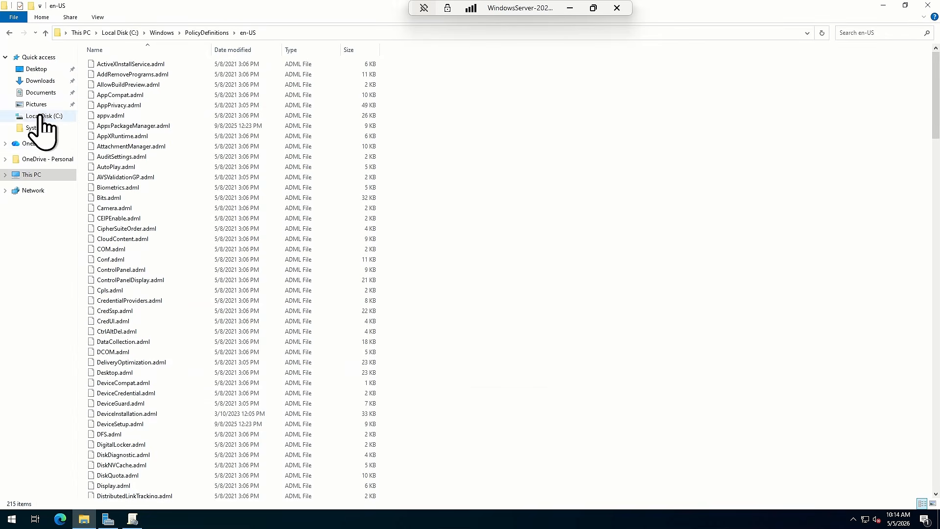
{"action": "left_click", "coordinate": [39, 81]}
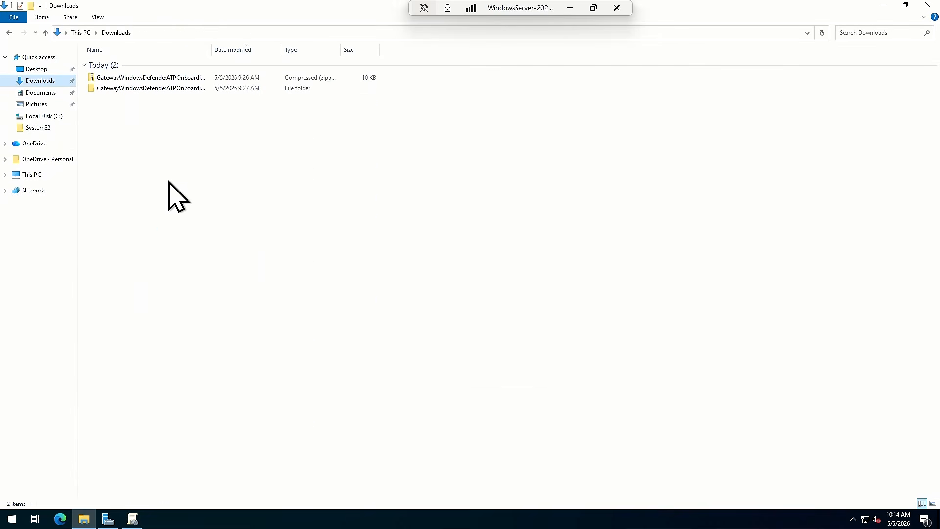
{"action": "double_click", "coordinate": [139, 90]}
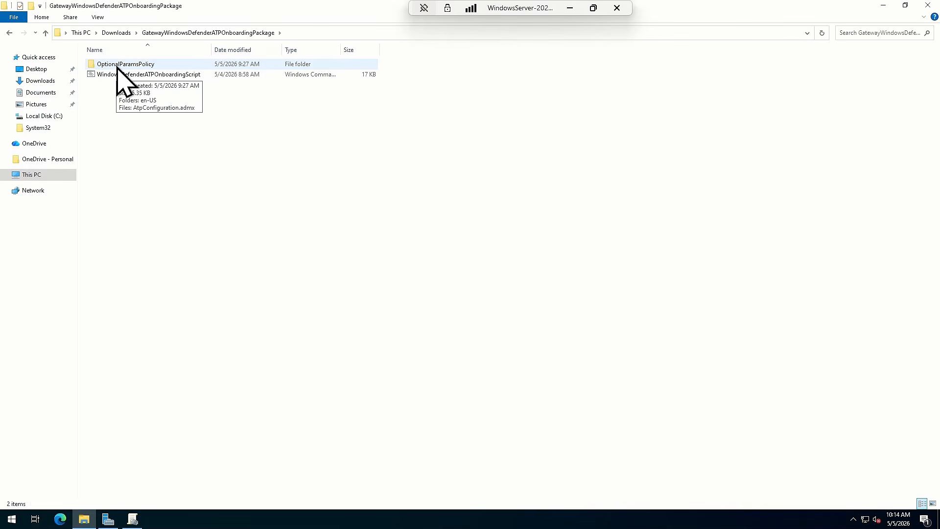
{"action": "double_click", "coordinate": [120, 64]}
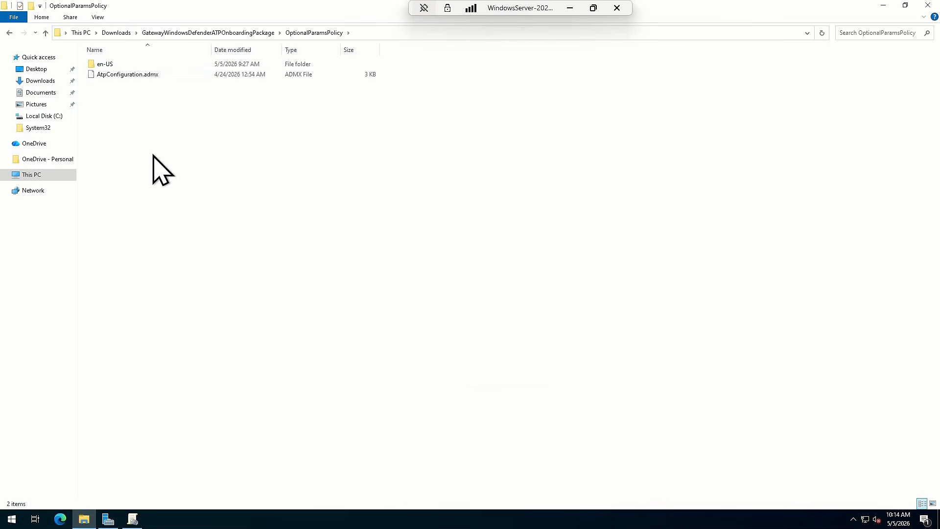
Open the COWork-MDE-Onboarding GPO for editing and look through Windows Components under the computer Administrative Templates for a Defender ATP entry
{"action": "left_click", "coordinate": [133, 518]}
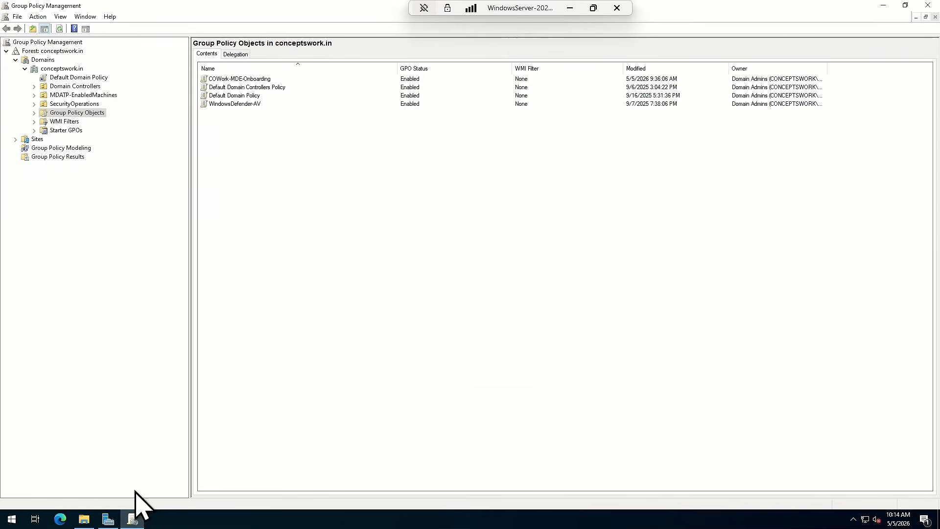
{"action": "left_click", "coordinate": [34, 113]}
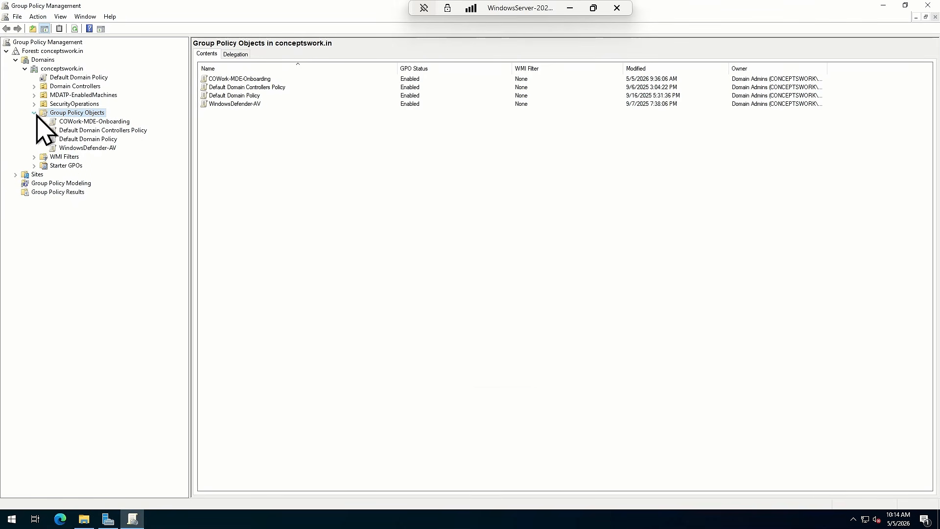
{"action": "left_click", "coordinate": [88, 122]}
{"action": "right_click", "coordinate": [89, 122]}
{"action": "left_click", "coordinate": [113, 131]}
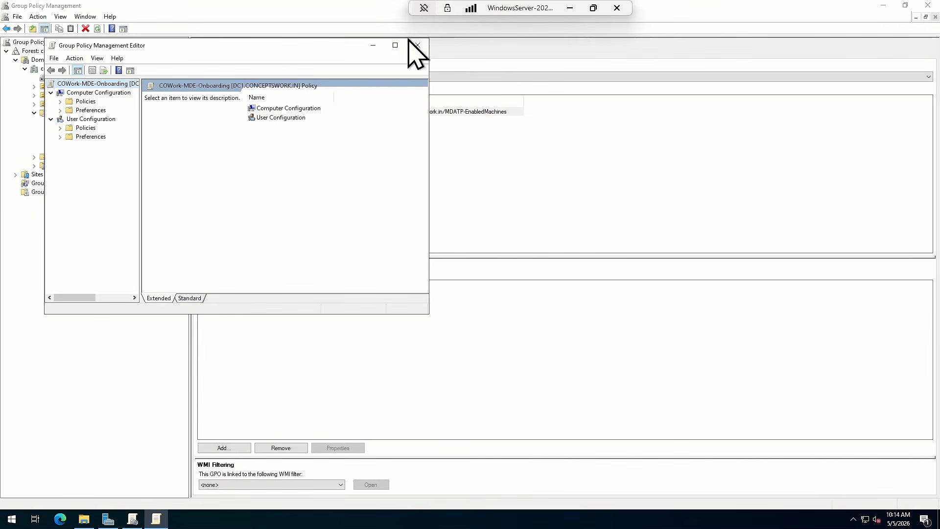
{"action": "left_click", "coordinate": [396, 45]}
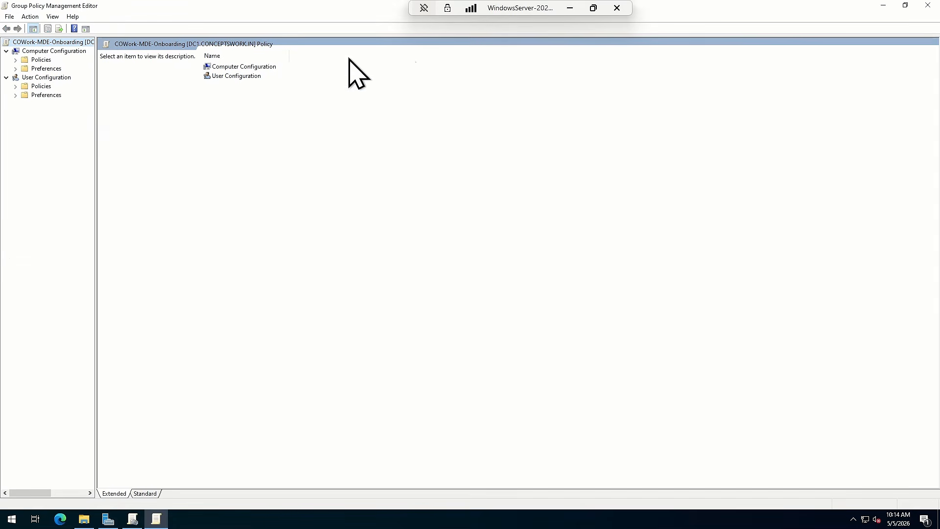
{"action": "left_click", "coordinate": [39, 60]}
{"action": "double_click", "coordinate": [229, 84]}
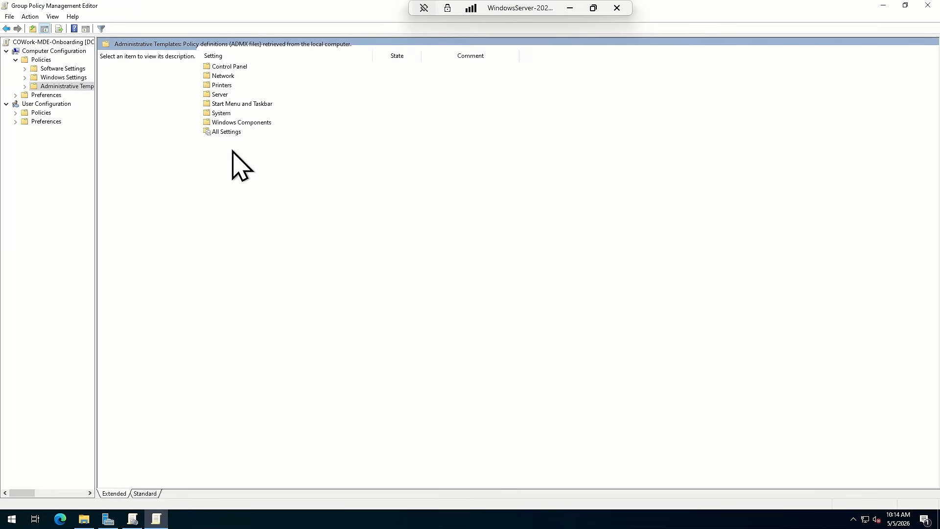
{"action": "double_click", "coordinate": [237, 122]}
{"action": "left_click", "coordinate": [243, 225]}
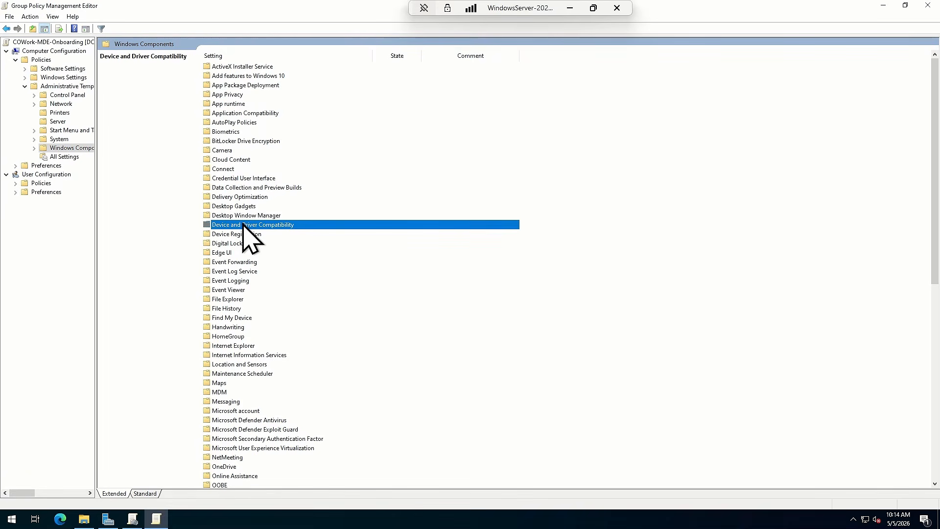
{"action": "key", "text": "w"}
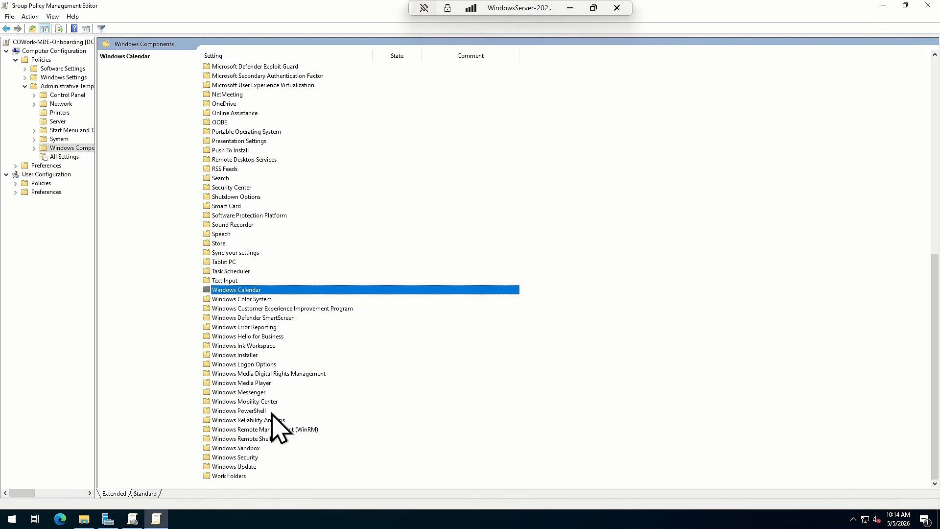
Copy AtpConfiguration.admx from the package's OptionalParamsPolicy folder into C:\Windows\PolicyDefinitions
{"action": "left_click", "coordinate": [84, 519]}
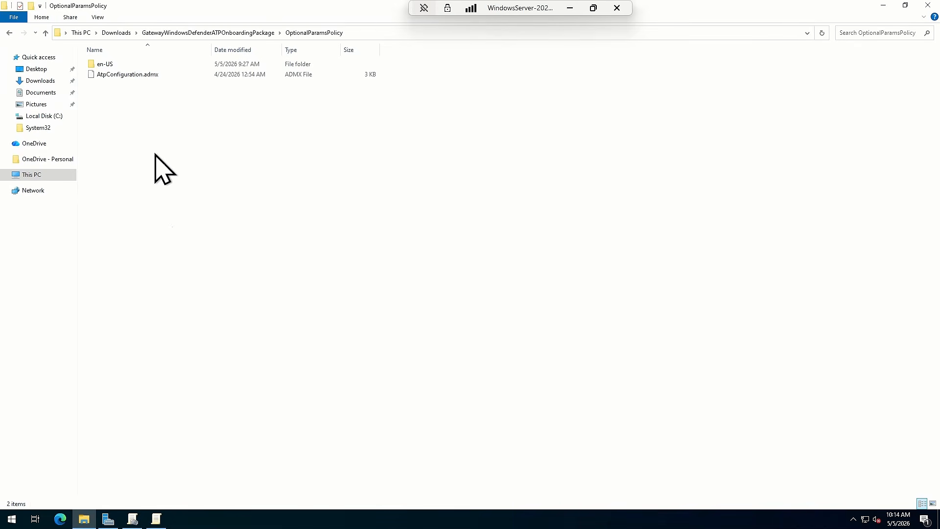
{"action": "left_click", "coordinate": [198, 33]}
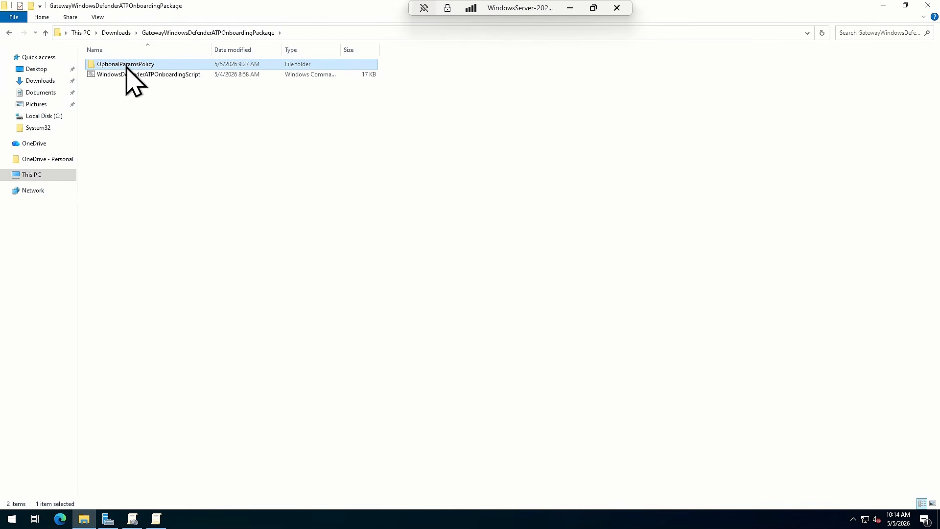
{"action": "double_click", "coordinate": [126, 65]}
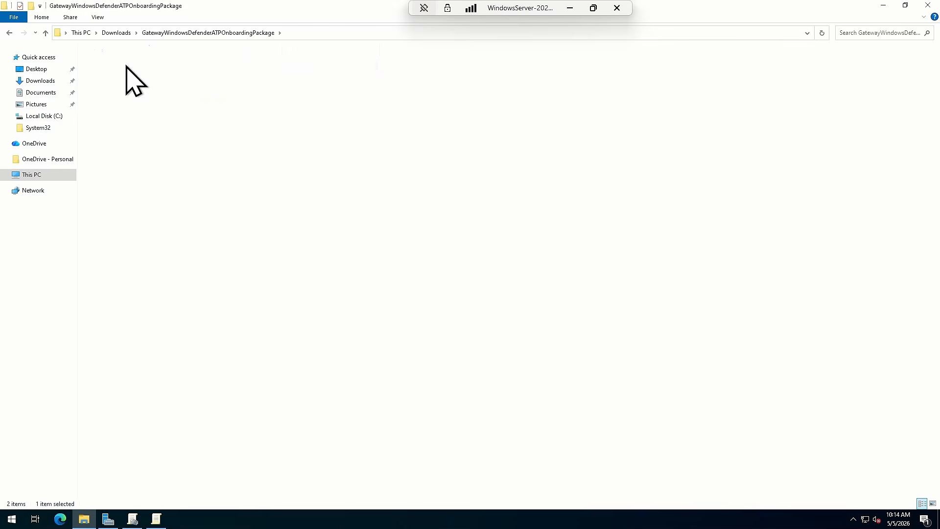
{"action": "left_click", "coordinate": [127, 77]}
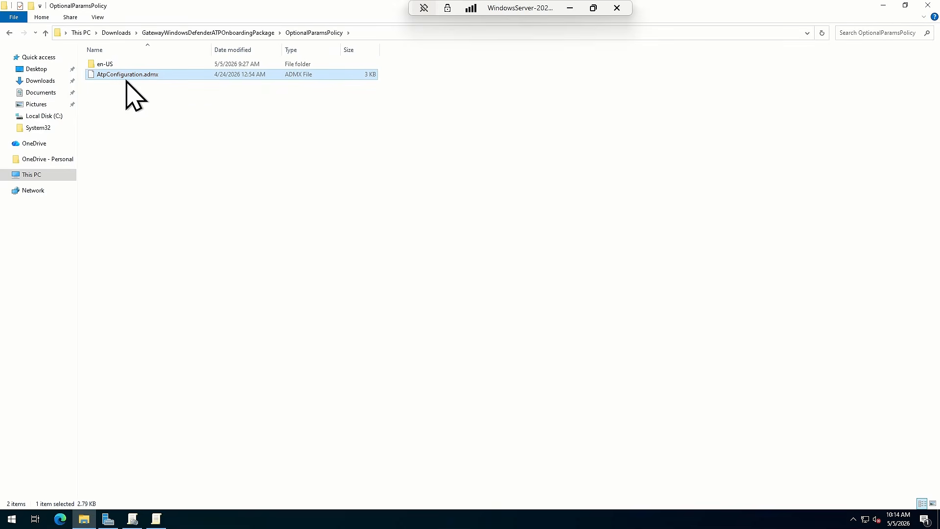
{"action": "left_click", "coordinate": [30, 176]}
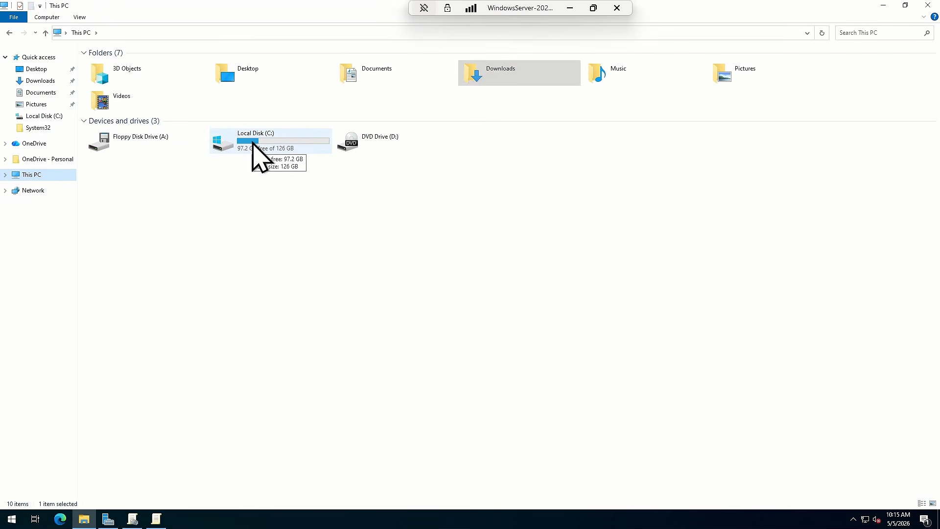
{"action": "double_click", "coordinate": [252, 144]}
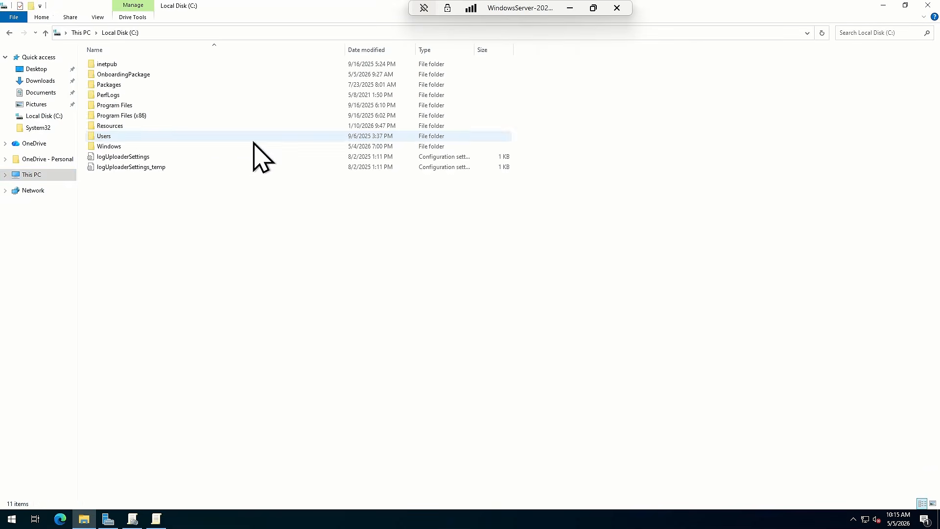
{"action": "double_click", "coordinate": [104, 146]}
{"action": "type", "text": "pol"}
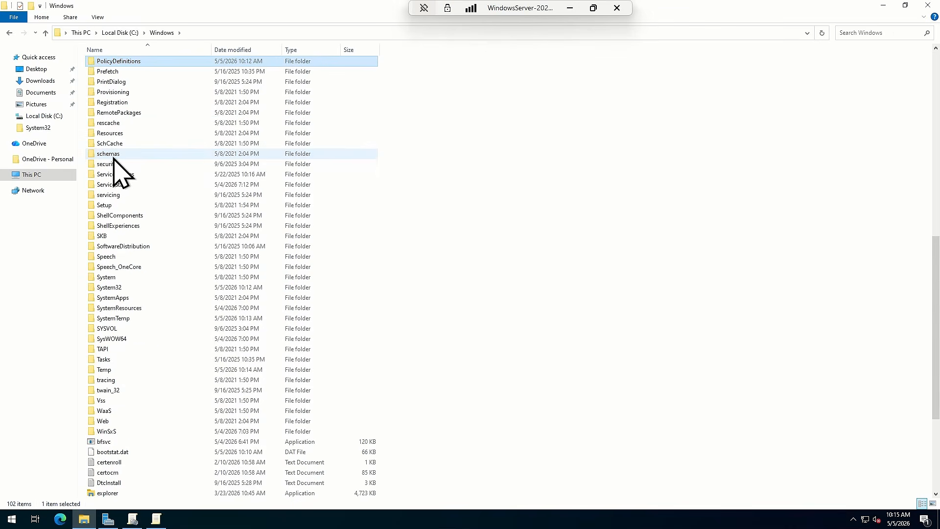
{"action": "double_click", "coordinate": [109, 62]}
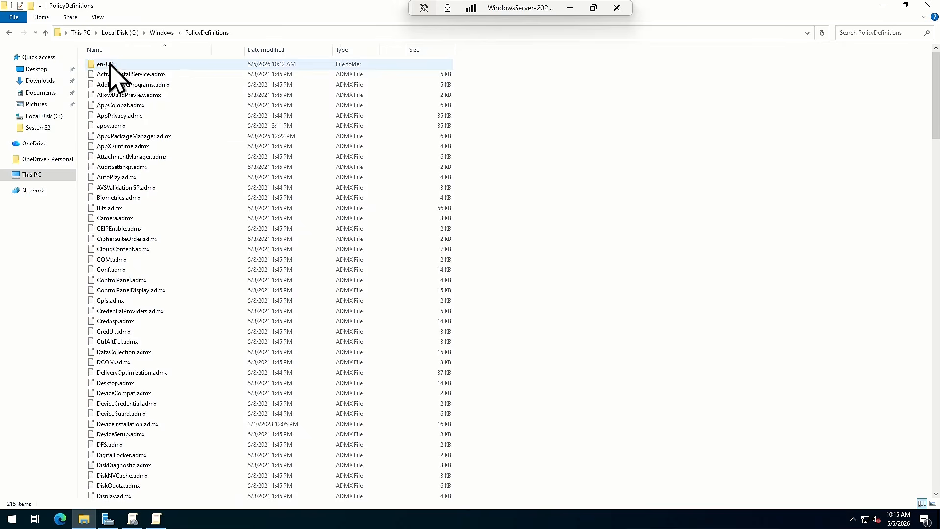
{"action": "right_click", "coordinate": [608, 245]}
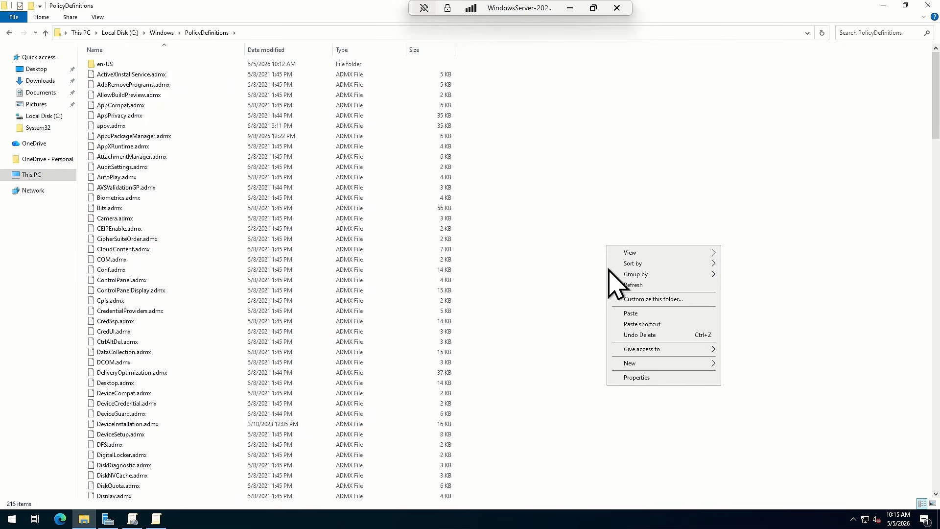
{"action": "left_click", "coordinate": [647, 314]}
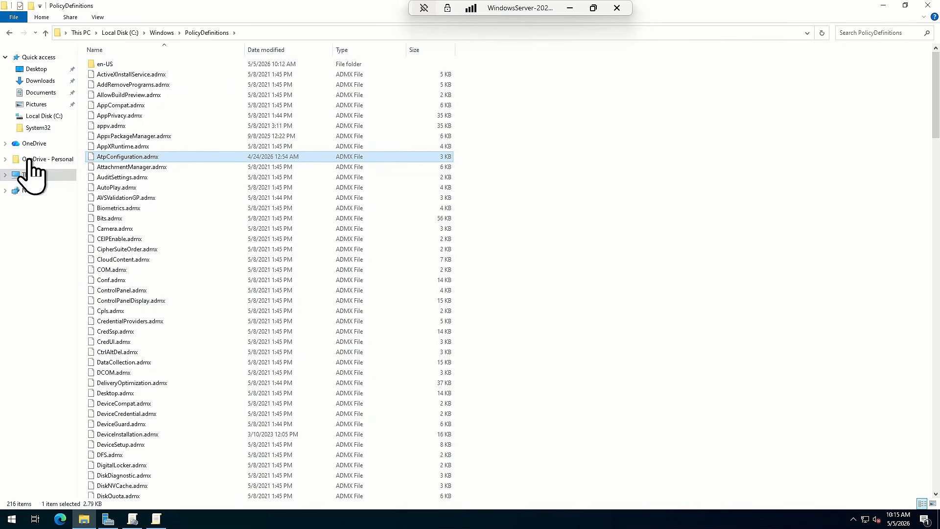
Copy the AtpConfiguration.adml file from the onboarding package's OptionalParamsPolicy\en-US folder
{"action": "left_click", "coordinate": [40, 93]}
{"action": "left_click", "coordinate": [40, 80]}
{"action": "double_click", "coordinate": [135, 89]}
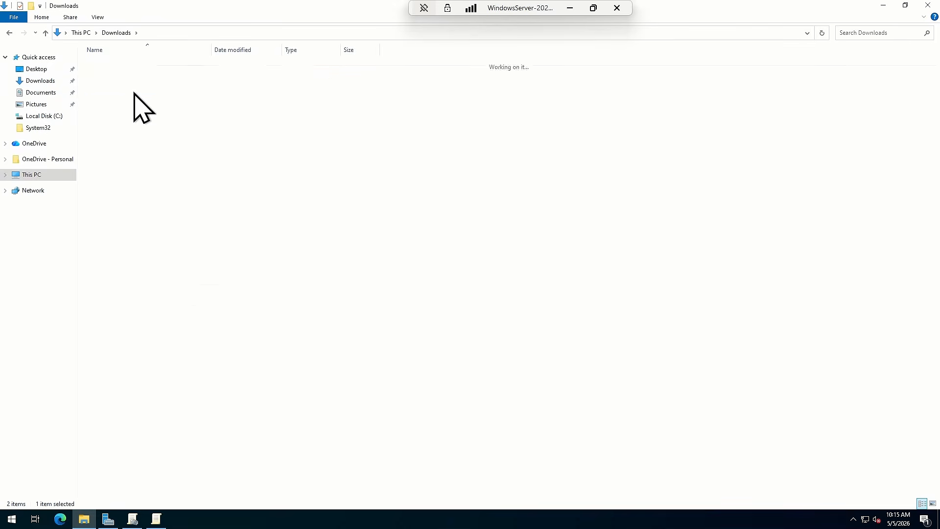
{"action": "left_click", "coordinate": [108, 66]}
{"action": "double_click", "coordinate": [108, 66]}
{"action": "left_click", "coordinate": [107, 67]}
{"action": "double_click", "coordinate": [106, 67]}
{"action": "left_click", "coordinate": [96, 69]}
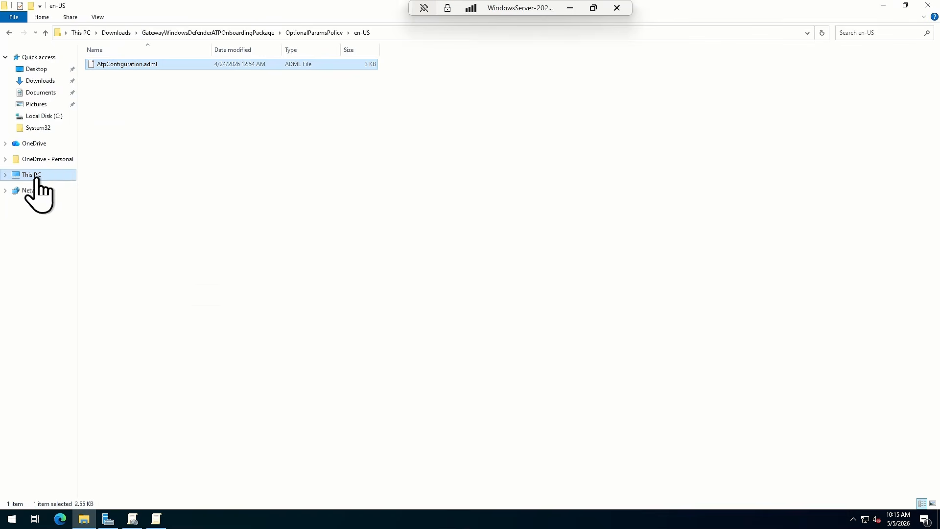
Paste AtpConfiguration.adml into the C:\Windows\PolicyDefinitions\en-US folder
{"action": "left_click", "coordinate": [32, 175]}
{"action": "double_click", "coordinate": [263, 161]}
{"action": "double_click", "coordinate": [117, 159]}
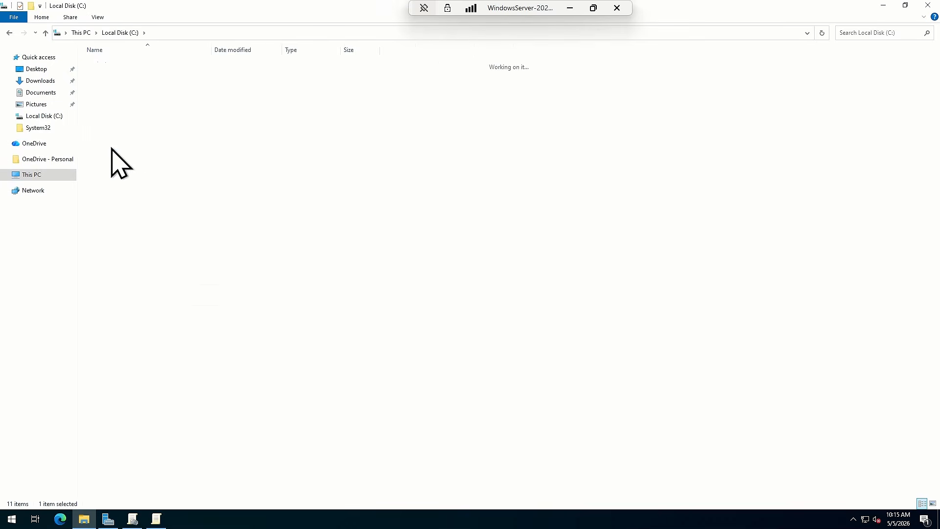
{"action": "type", "text": "po"}
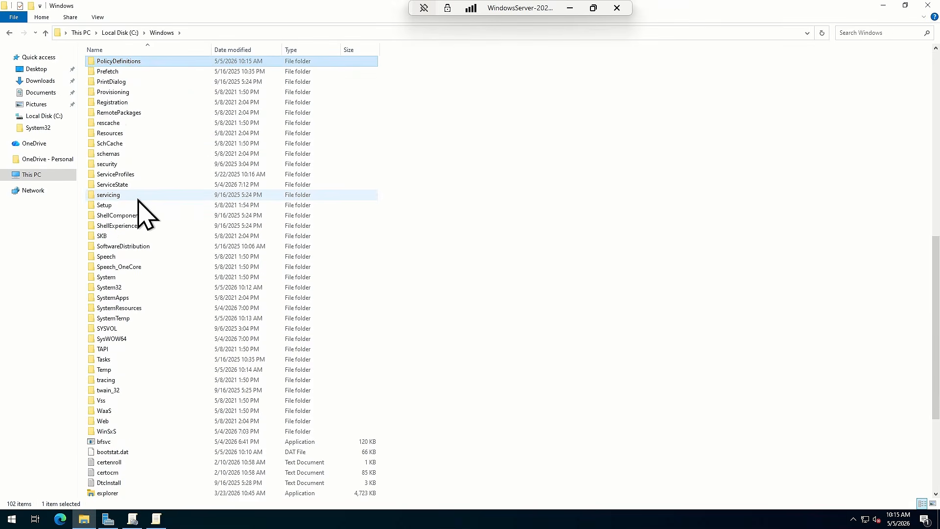
{"action": "key", "text": "Return"}
{"action": "double_click", "coordinate": [111, 63]}
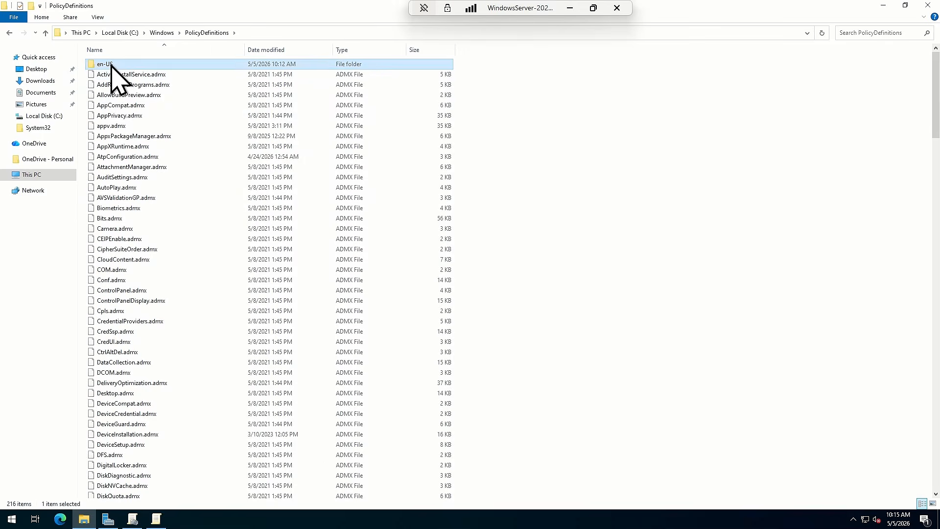
{"action": "right_click", "coordinate": [529, 159]}
{"action": "left_click", "coordinate": [553, 225]}
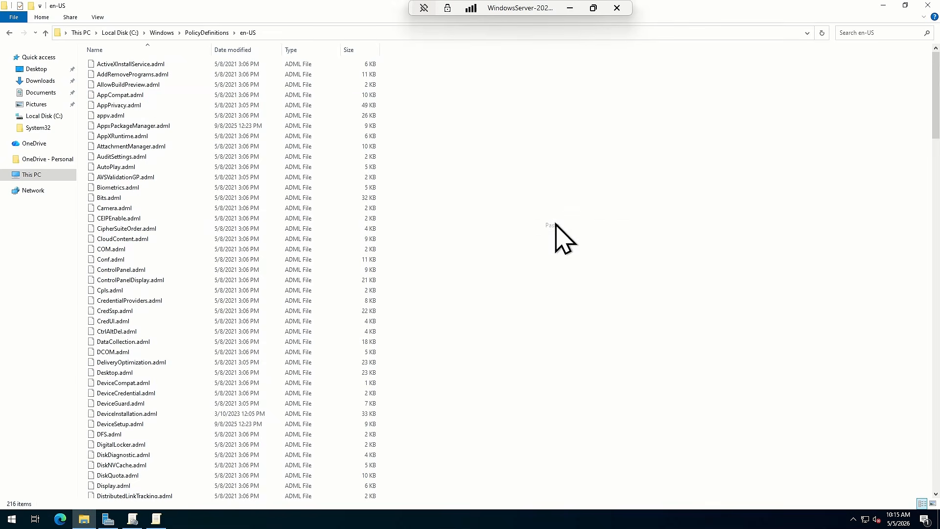
Close the Group Policy editor and management console, then restart Group Policy Management with gpmc.msc
{"action": "right_click", "coordinate": [162, 513]}
{"action": "left_click", "coordinate": [150, 503]}
{"action": "right_click", "coordinate": [135, 512]}
{"action": "left_click", "coordinate": [133, 501]}
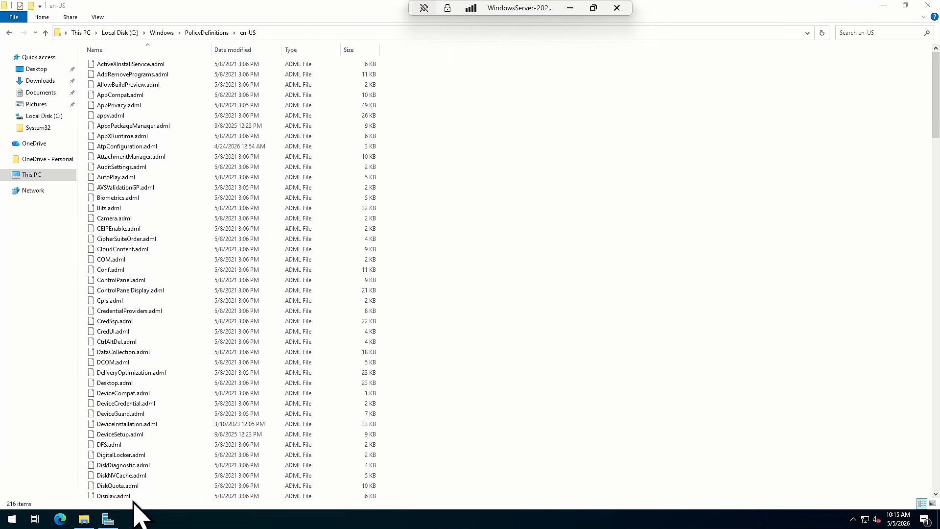
{"action": "key", "text": "super+r"}
{"action": "type", "text": "p"}
{"action": "key", "text": "BackSpace"}
{"action": "type", "text": "gpmc.msc"}
{"action": "key", "text": "Down"}
{"action": "key", "text": "Return"}
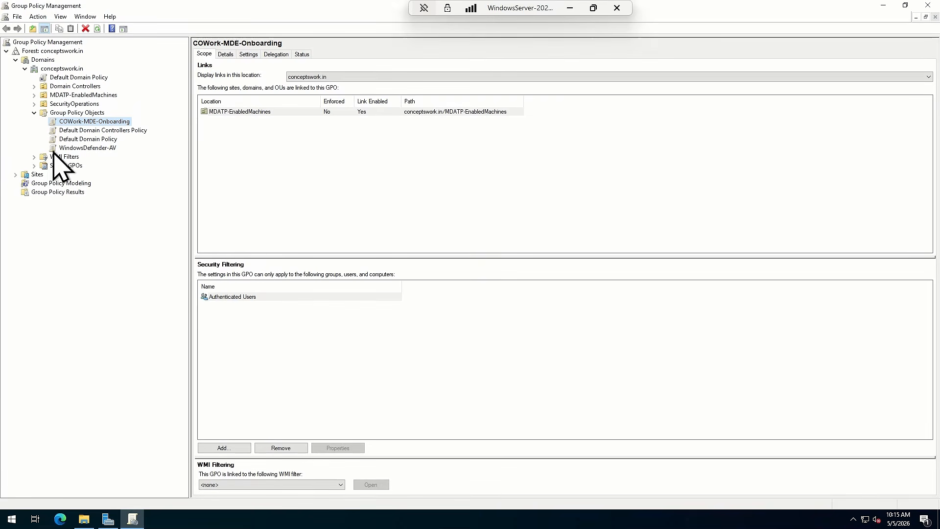
Open the COWork-MDE-Onboarding GPO for editing in a maximized editor window
{"action": "right_click", "coordinate": [78, 121]}
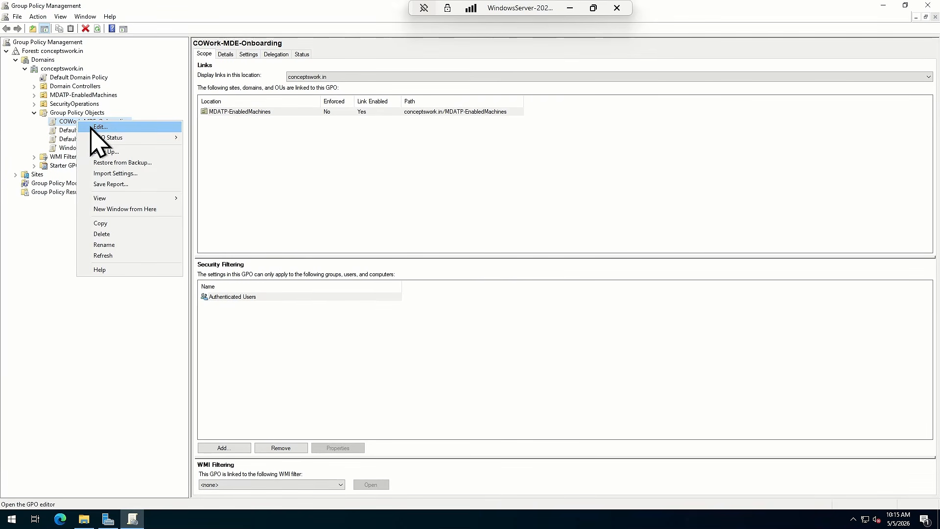
{"action": "left_click", "coordinate": [100, 127]}
{"action": "left_click", "coordinate": [393, 44]}
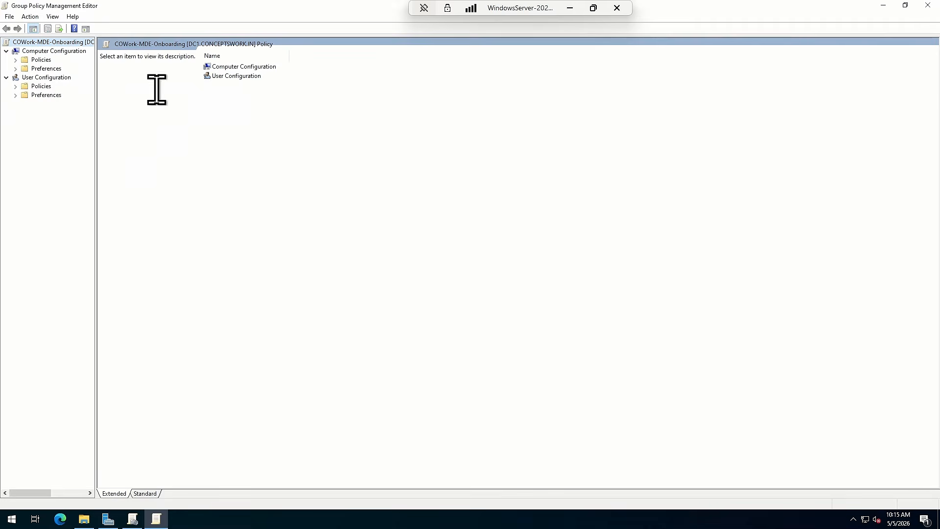
Open the Windows Defender ATP policy settings under Computer Configuration > Policies > Administrative Templates > Windows Components
{"action": "left_click", "coordinate": [45, 69]}
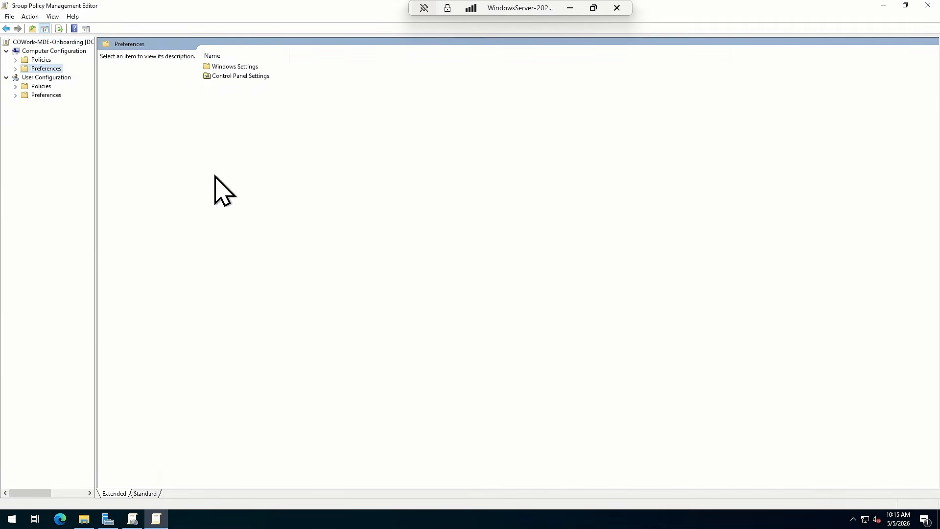
{"action": "left_click", "coordinate": [41, 59]}
{"action": "double_click", "coordinate": [230, 85]}
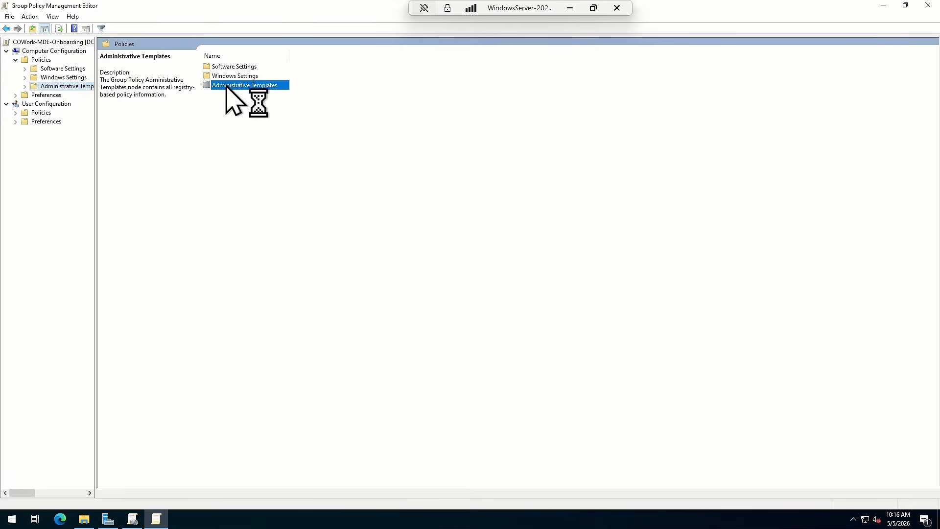
{"action": "double_click", "coordinate": [229, 123]}
{"action": "left_click", "coordinate": [239, 225]}
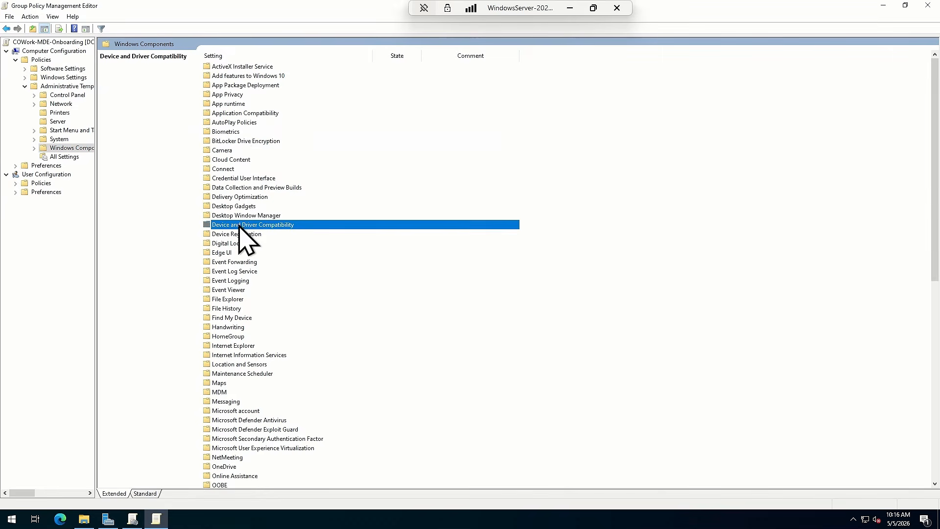
{"action": "key", "text": "w"}
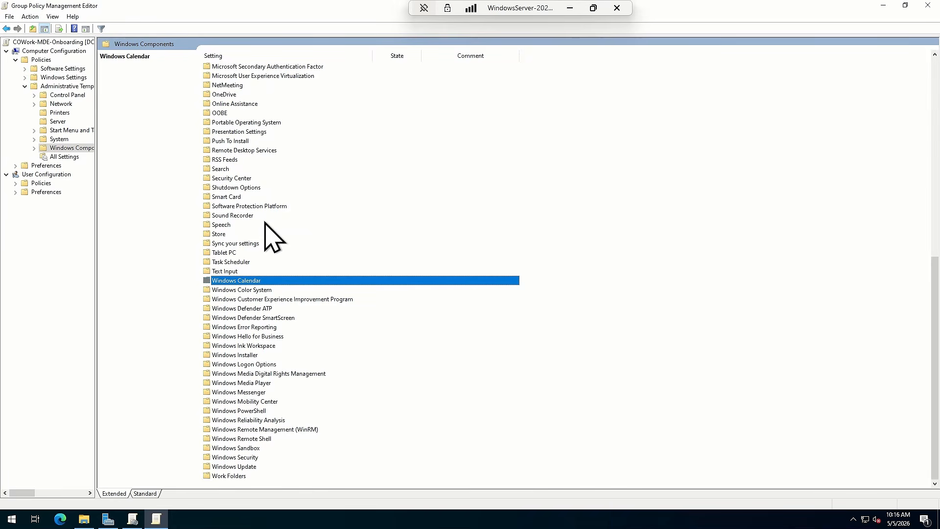
{"action": "double_click", "coordinate": [235, 308]}
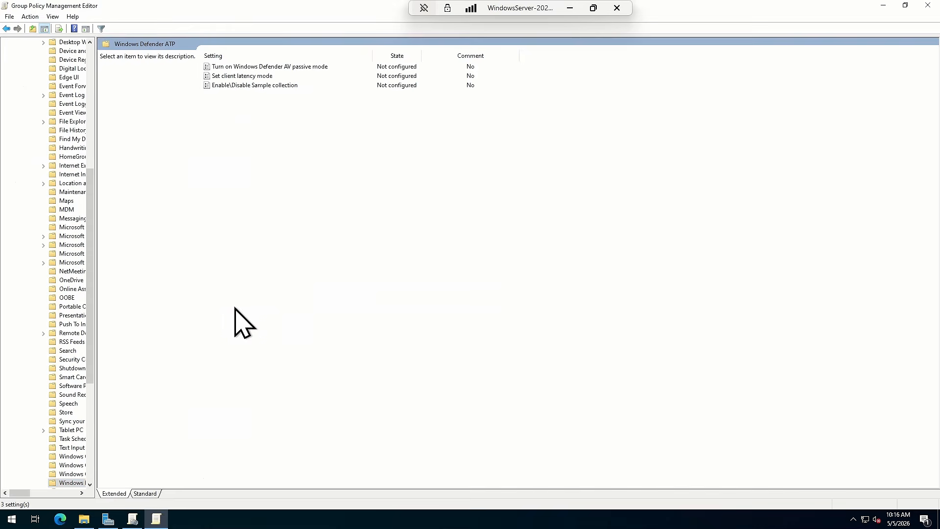
Enable the Enable\Disable Sample collection policy with sample collection on machines turned on, and save the setting
{"action": "left_click", "coordinate": [236, 85]}
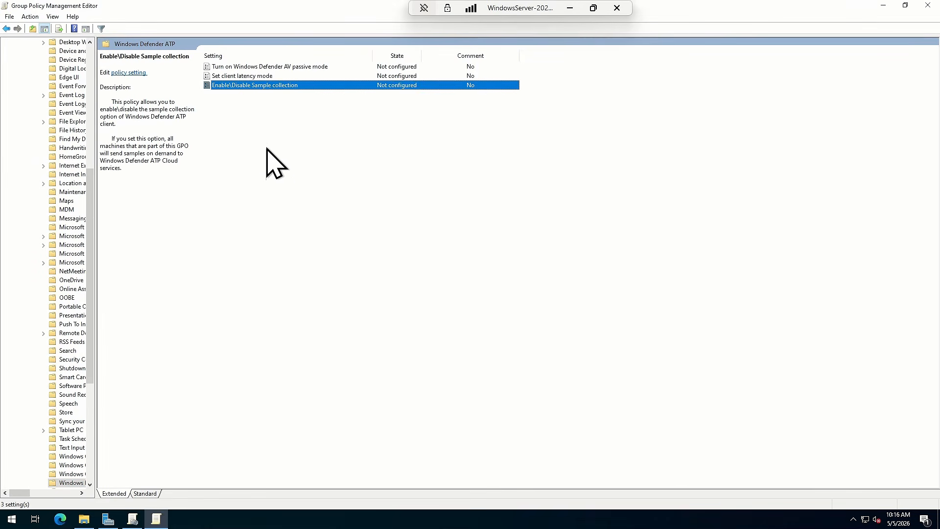
{"action": "double_click", "coordinate": [251, 88]}
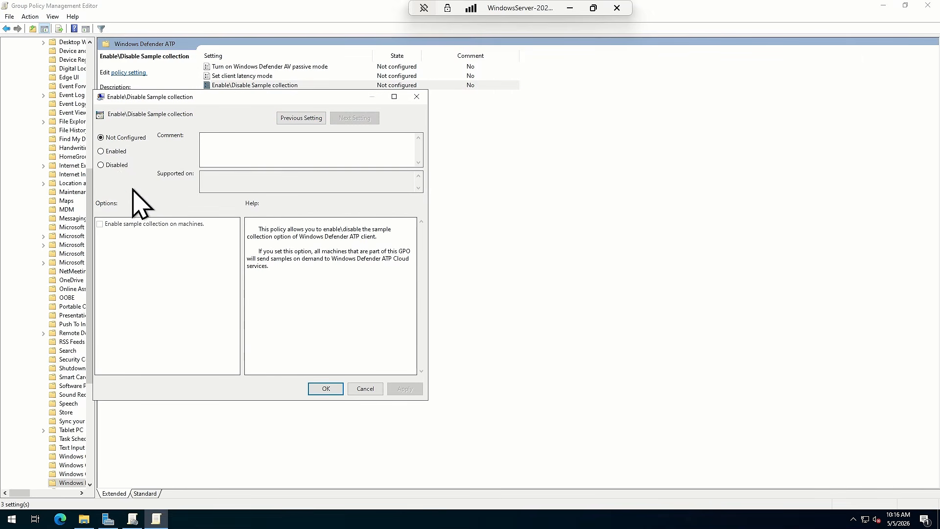
{"action": "left_click", "coordinate": [101, 151]}
{"action": "left_click", "coordinate": [404, 389]}
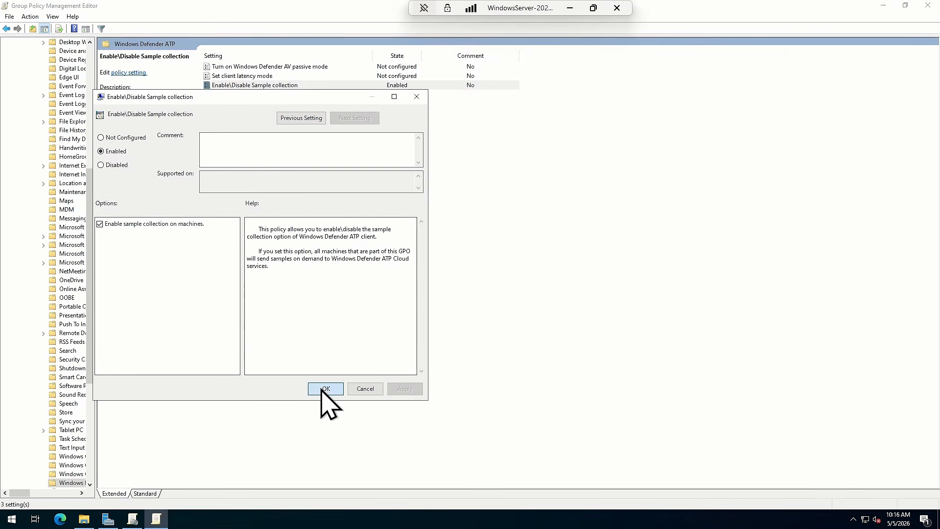
{"action": "left_click", "coordinate": [324, 389]}
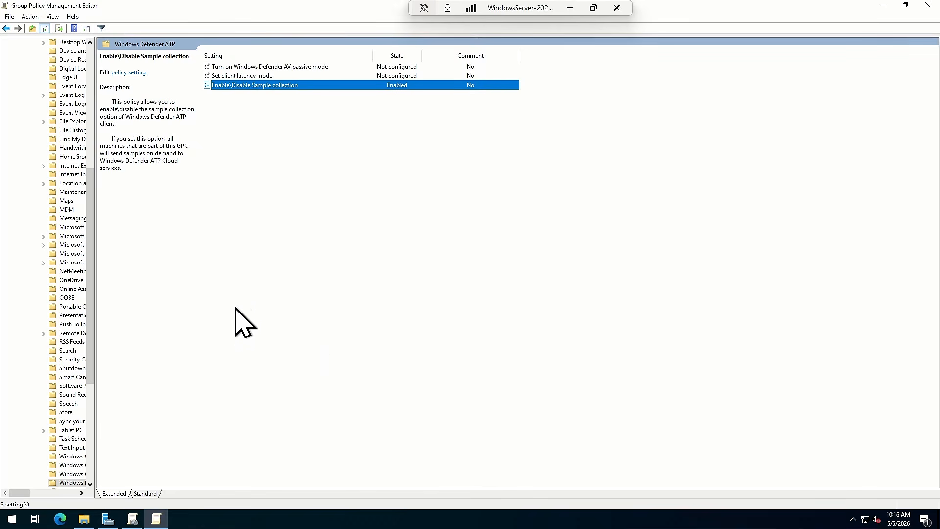
Launch a previously used command beginning with "gp" from the Windows Run history
{"action": "key", "text": "super+r"}
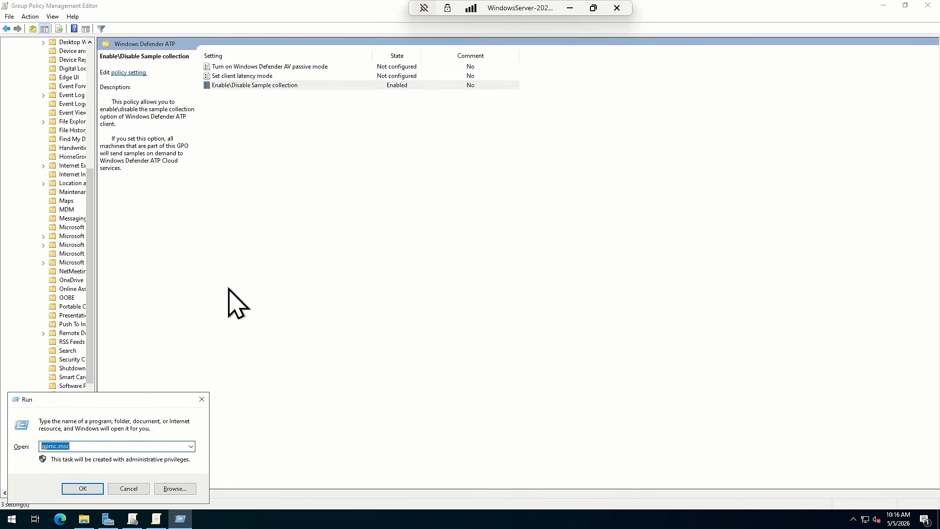
{"action": "type", "text": "gp"}
{"action": "key", "text": "Down"}
{"action": "key", "text": "Down"}
{"action": "key", "text": "Down"}
{"action": "key", "text": "Return"}
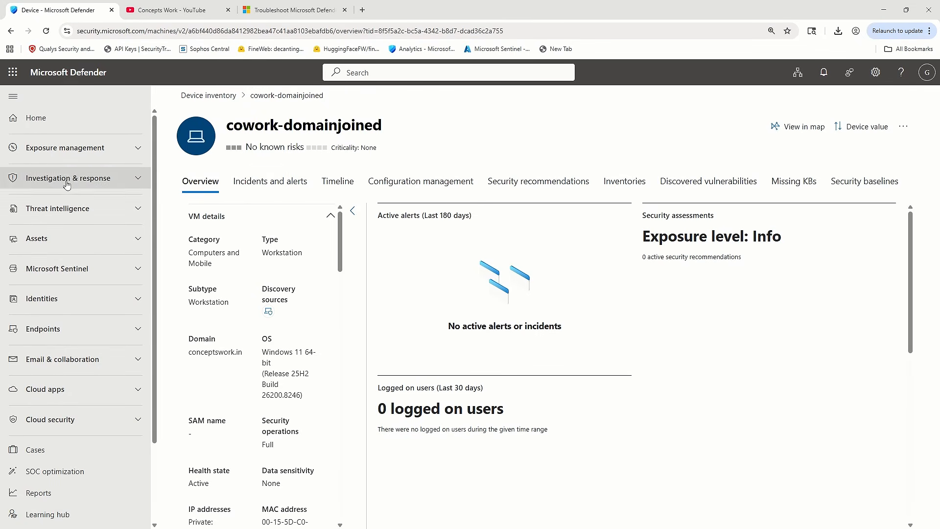
Switch to Microsoft Defender's Advanced hunting and run the DeviceInfo query for "cowork-domainjoined" to check its ConnectivityType
{"action": "left_click", "coordinate": [68, 177]}
{"action": "left_click", "coordinate": [70, 224]}
{"action": "left_click", "coordinate": [74, 241]}
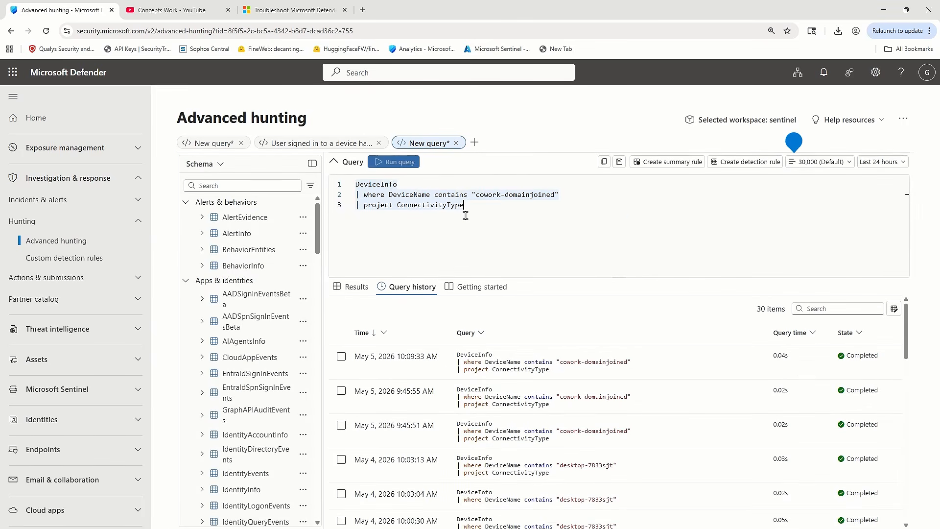
{"action": "left_click", "coordinate": [397, 162]}
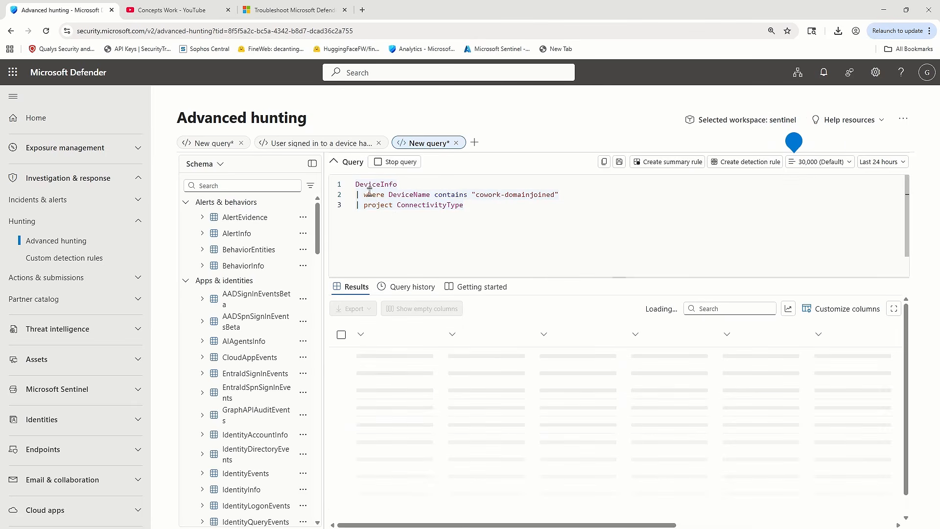
{"action": "left_click_drag", "start_coordinate": [398, 184], "coordinate": [552, 196]}
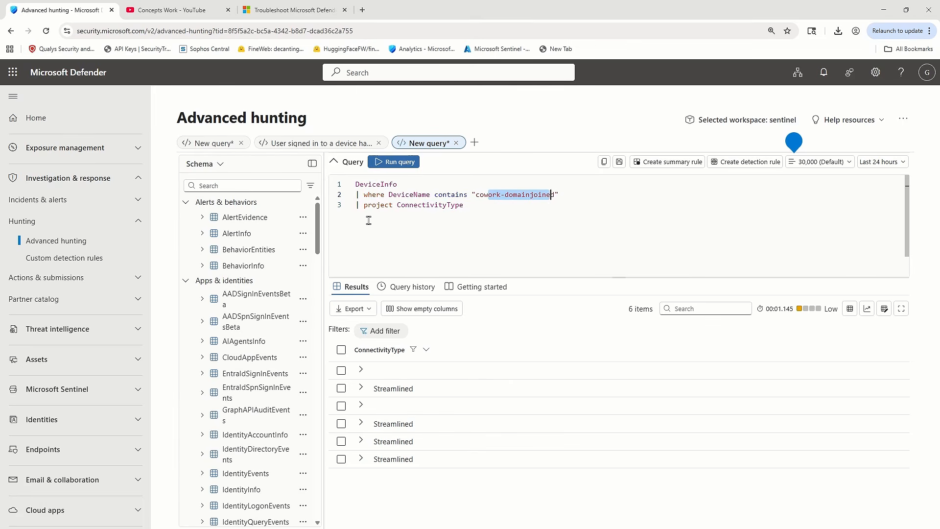